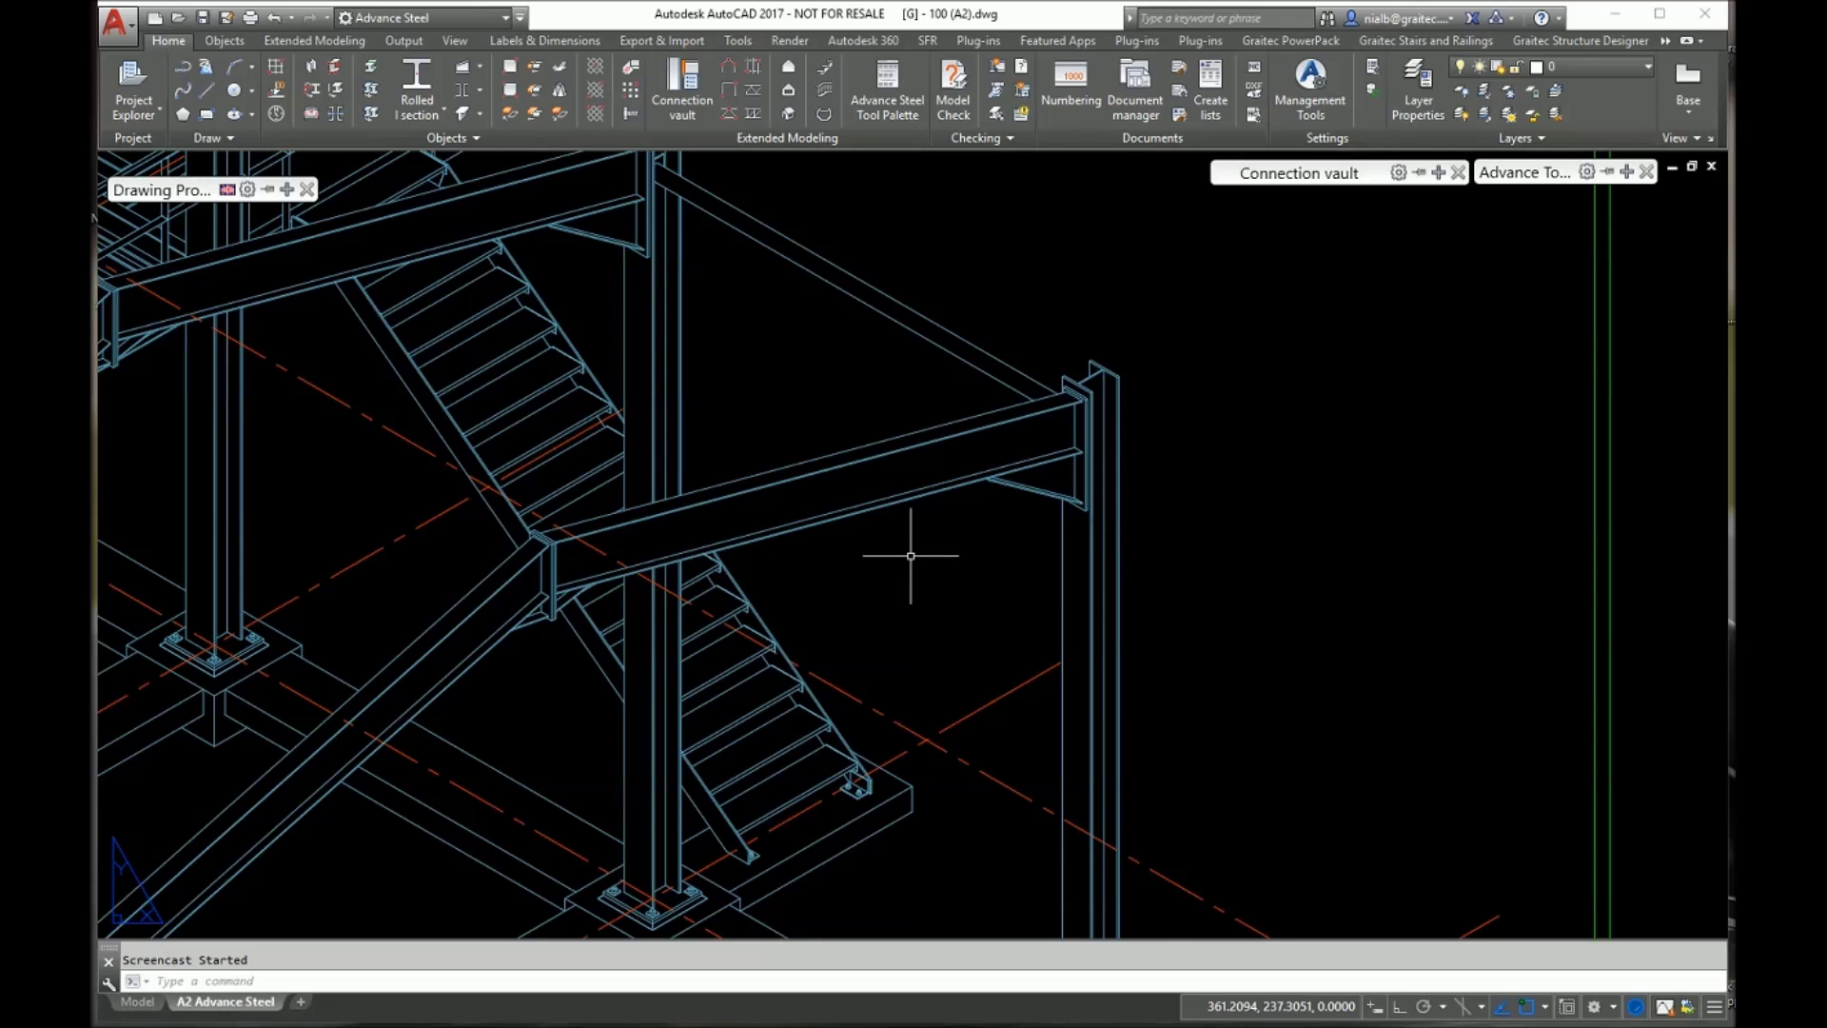
Inspect the beam-column joints on the sheet, then close the isometric drawing without saving.
double_click(1292, 414)
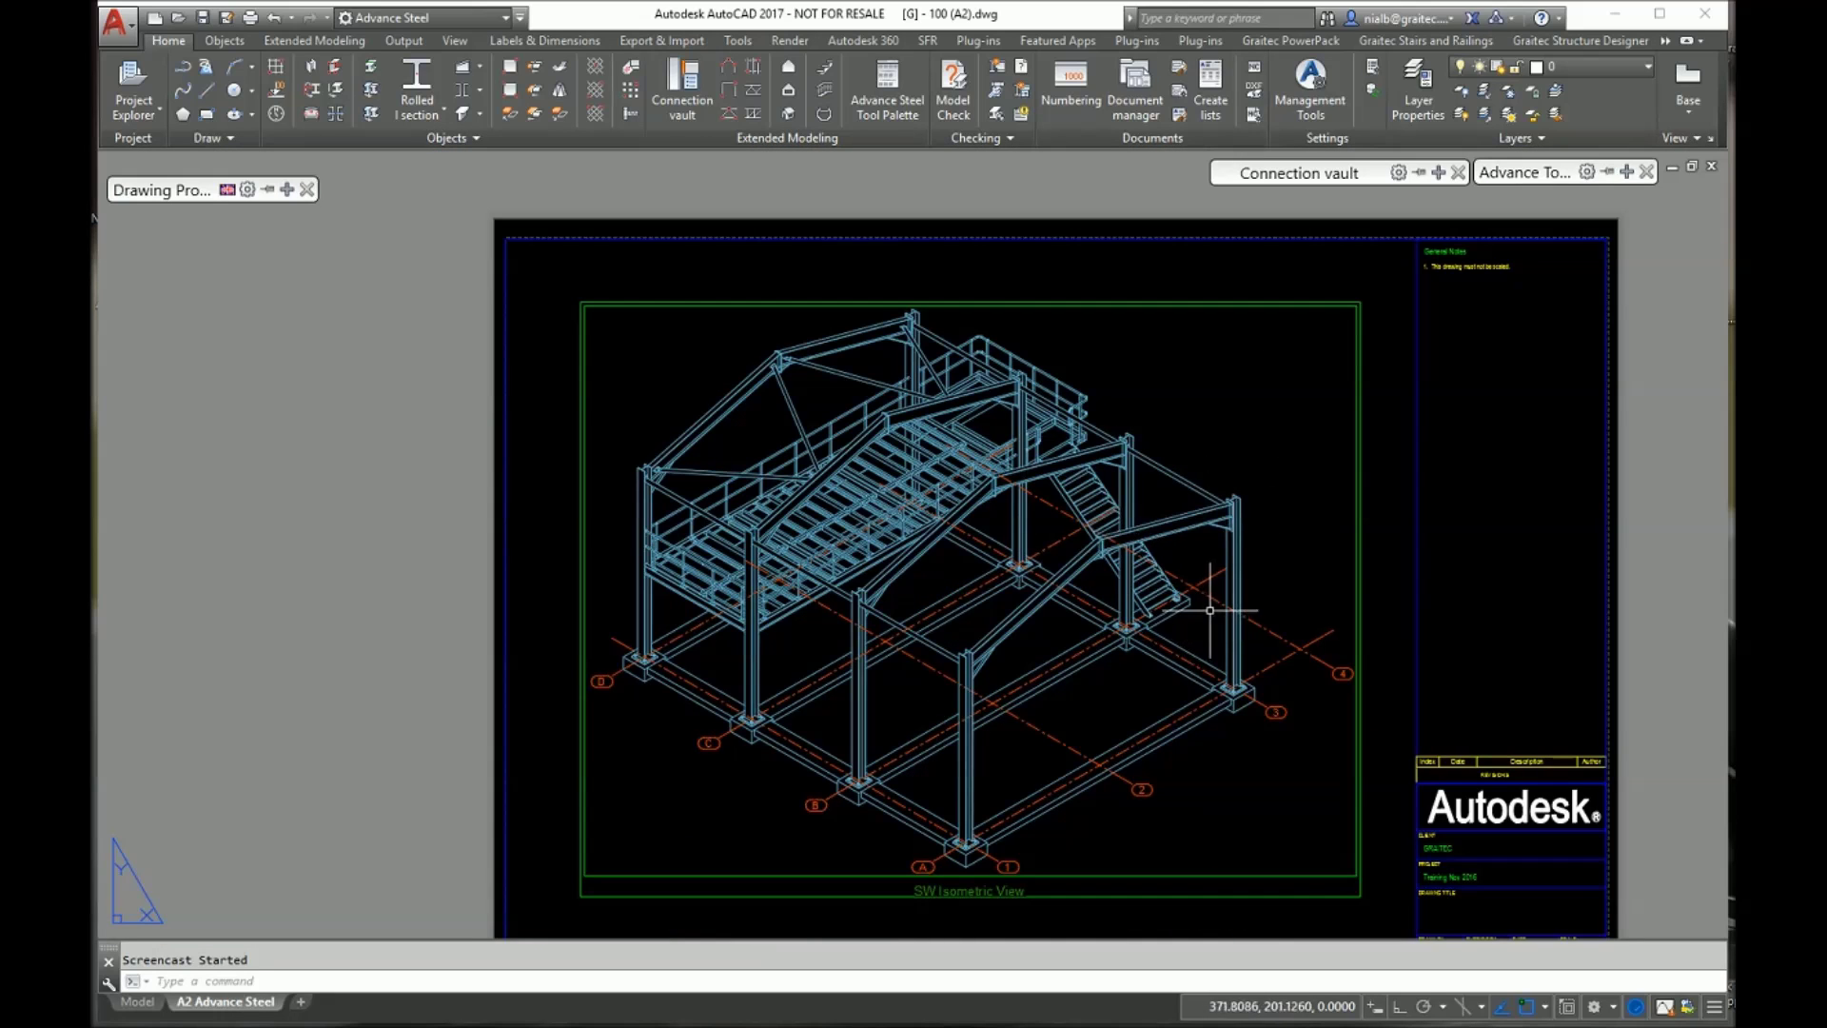
scroll(1243, 493, "up", 4)
scroll(1251, 497, "up", 4)
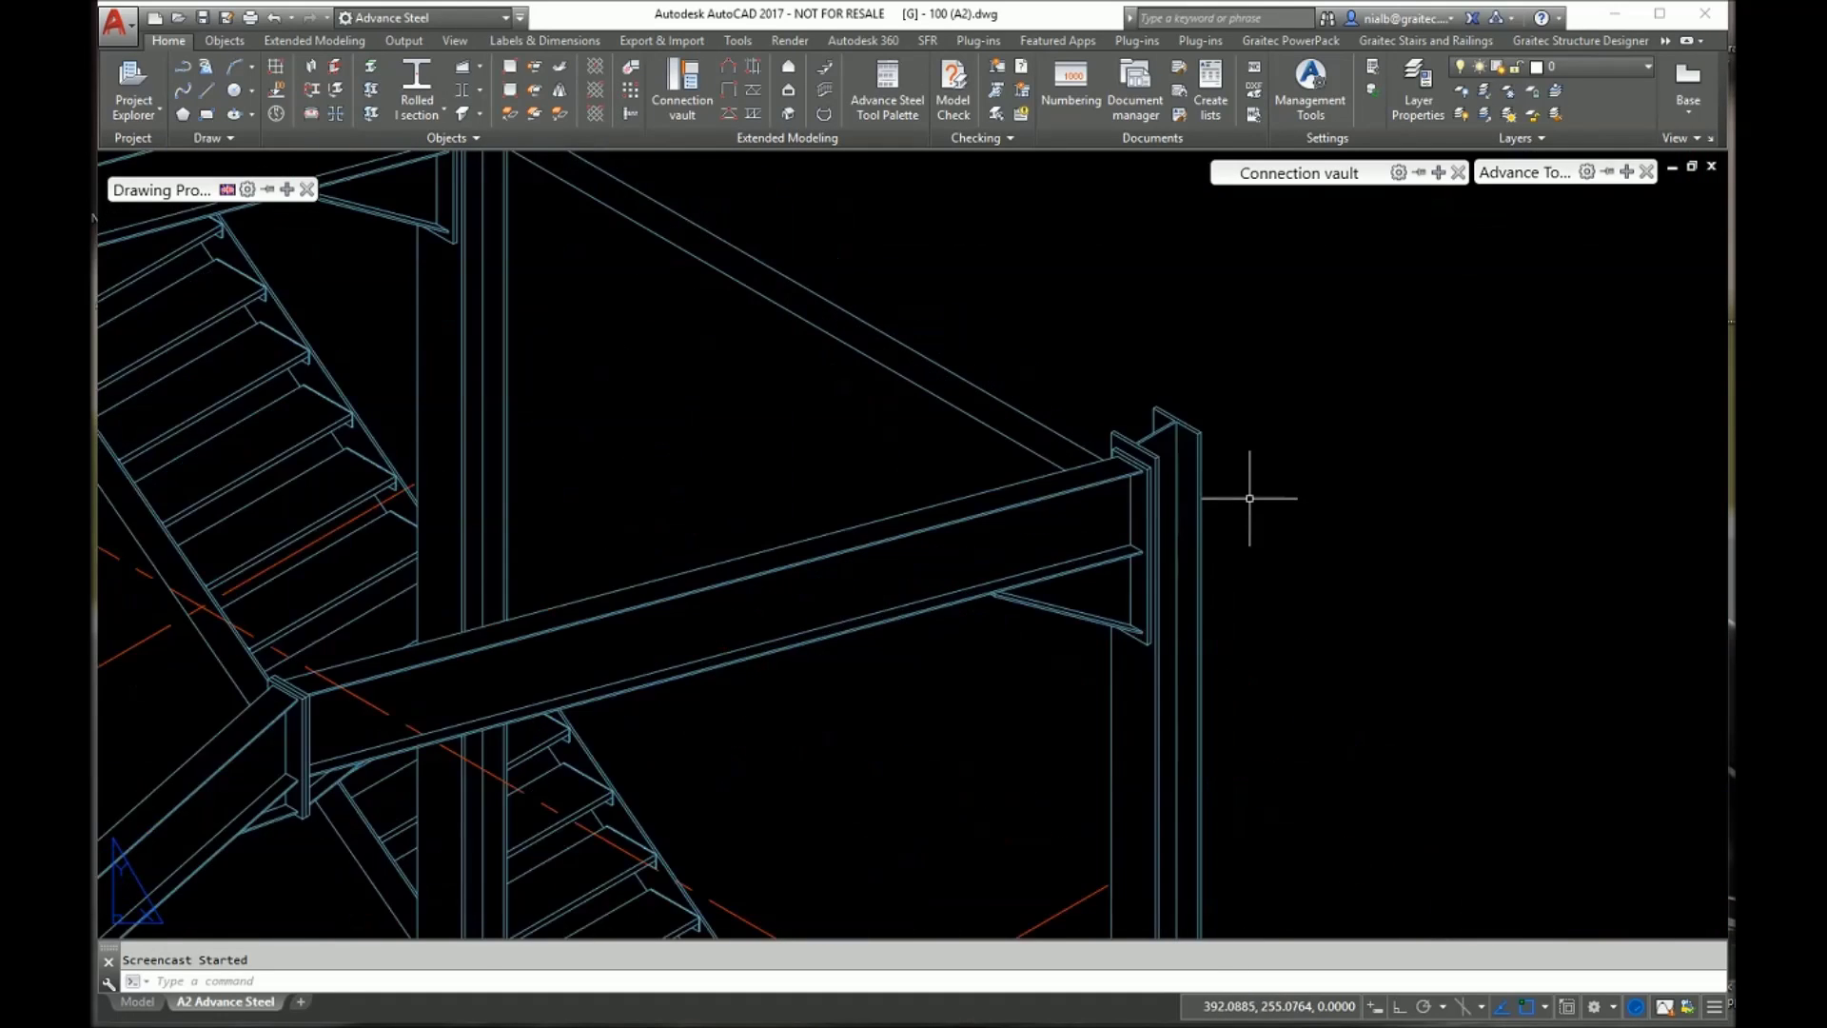
left_click_drag(1251, 498, 1143, 497)
scroll(1251, 496, "down", 5)
scroll(929, 543, "up", 5)
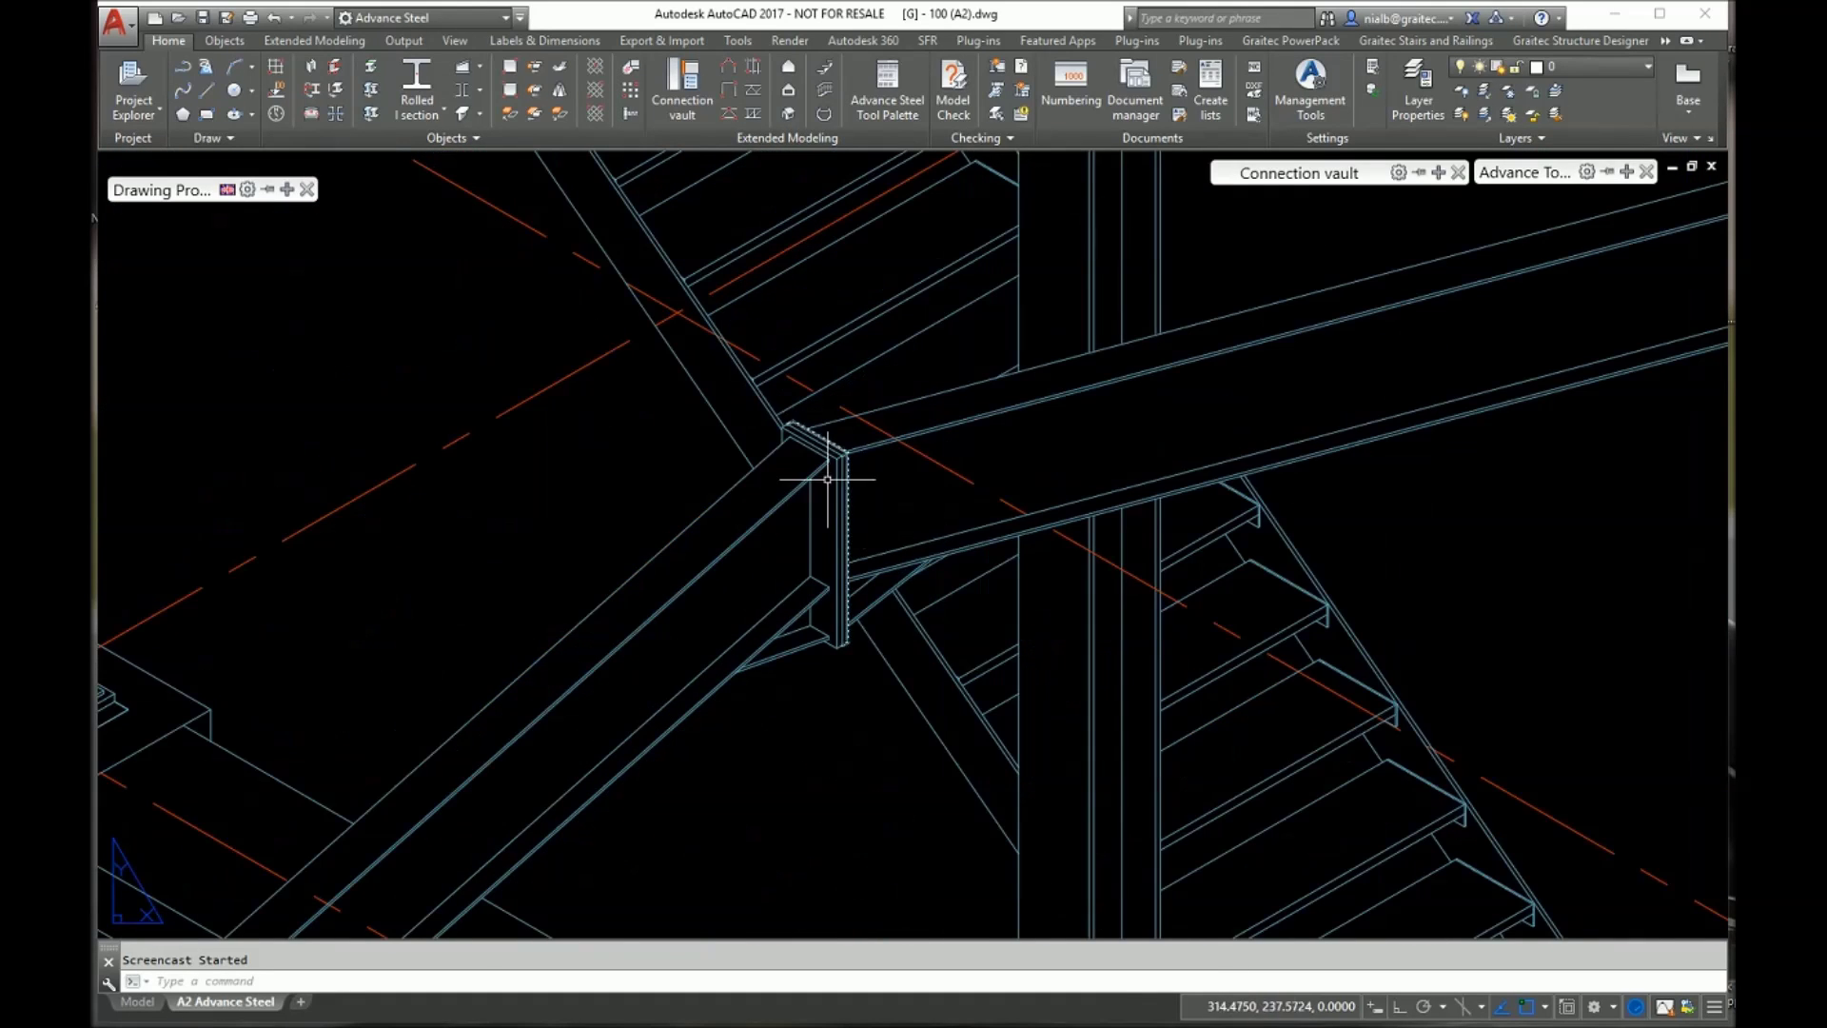
scroll(770, 572, "down", 2)
scroll(772, 600, "down", 2)
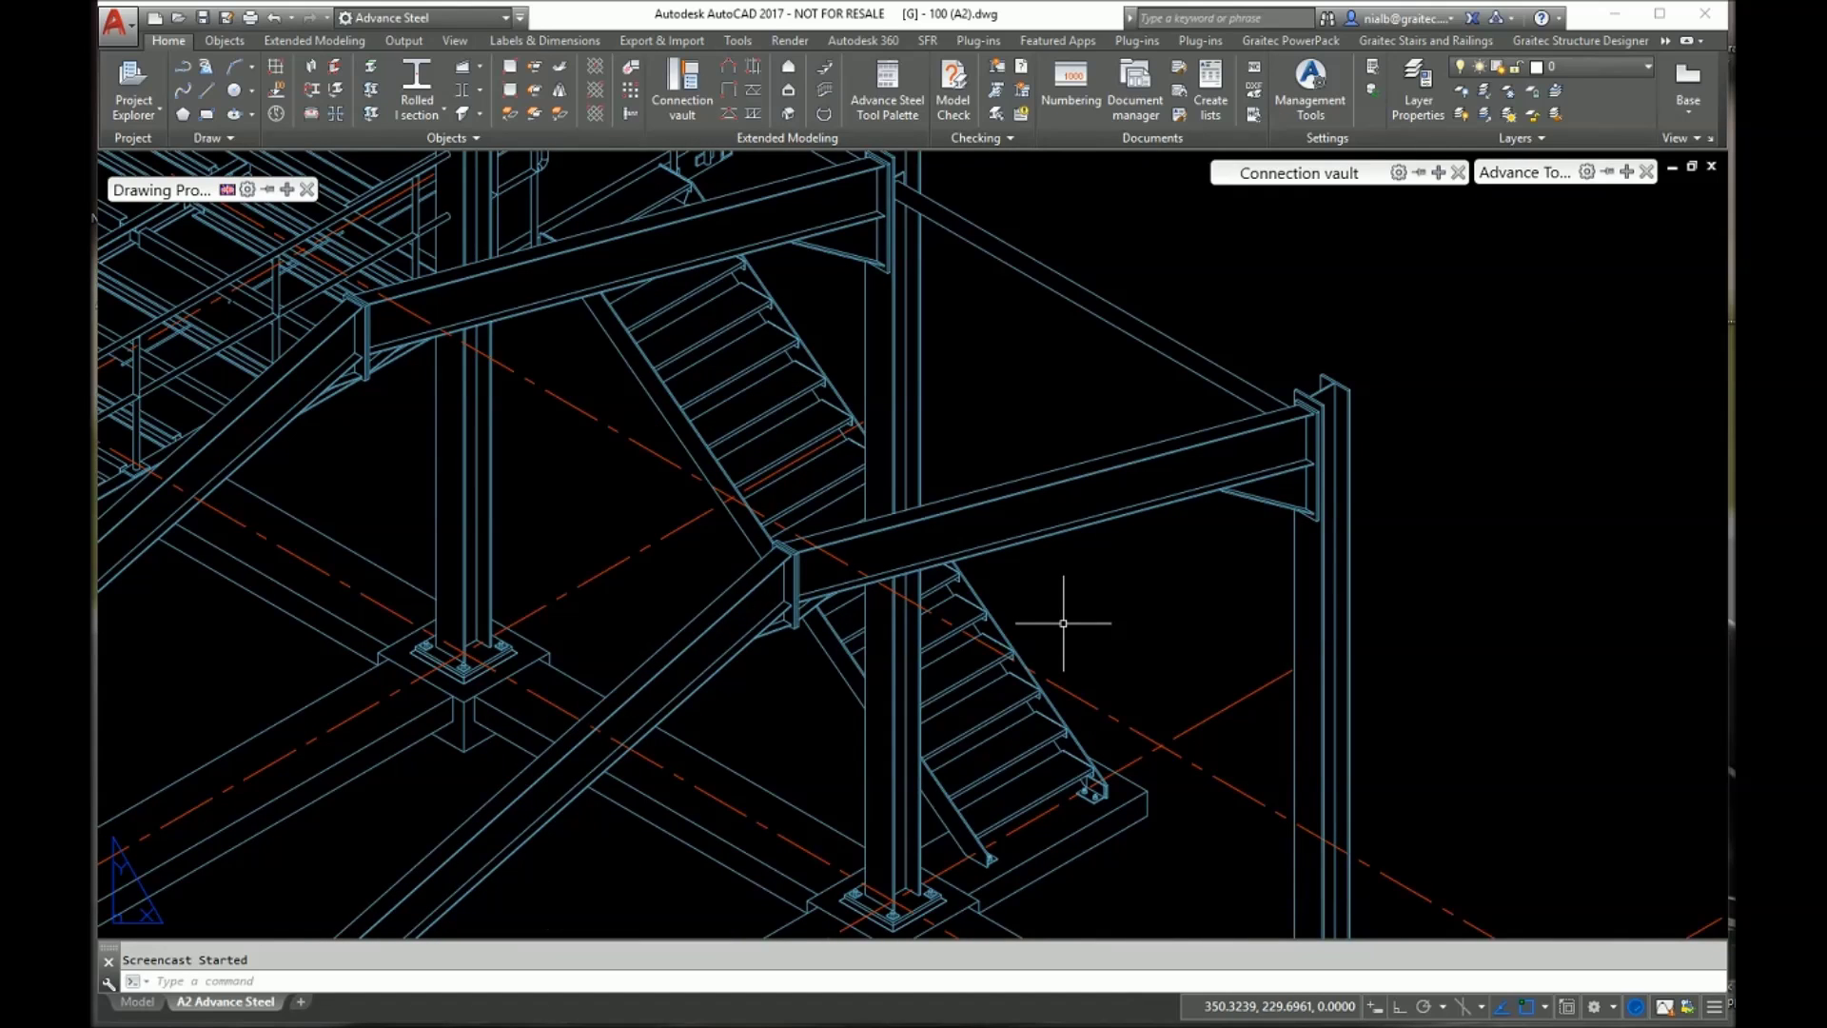
left_click(1715, 171)
left_click(1002, 562)
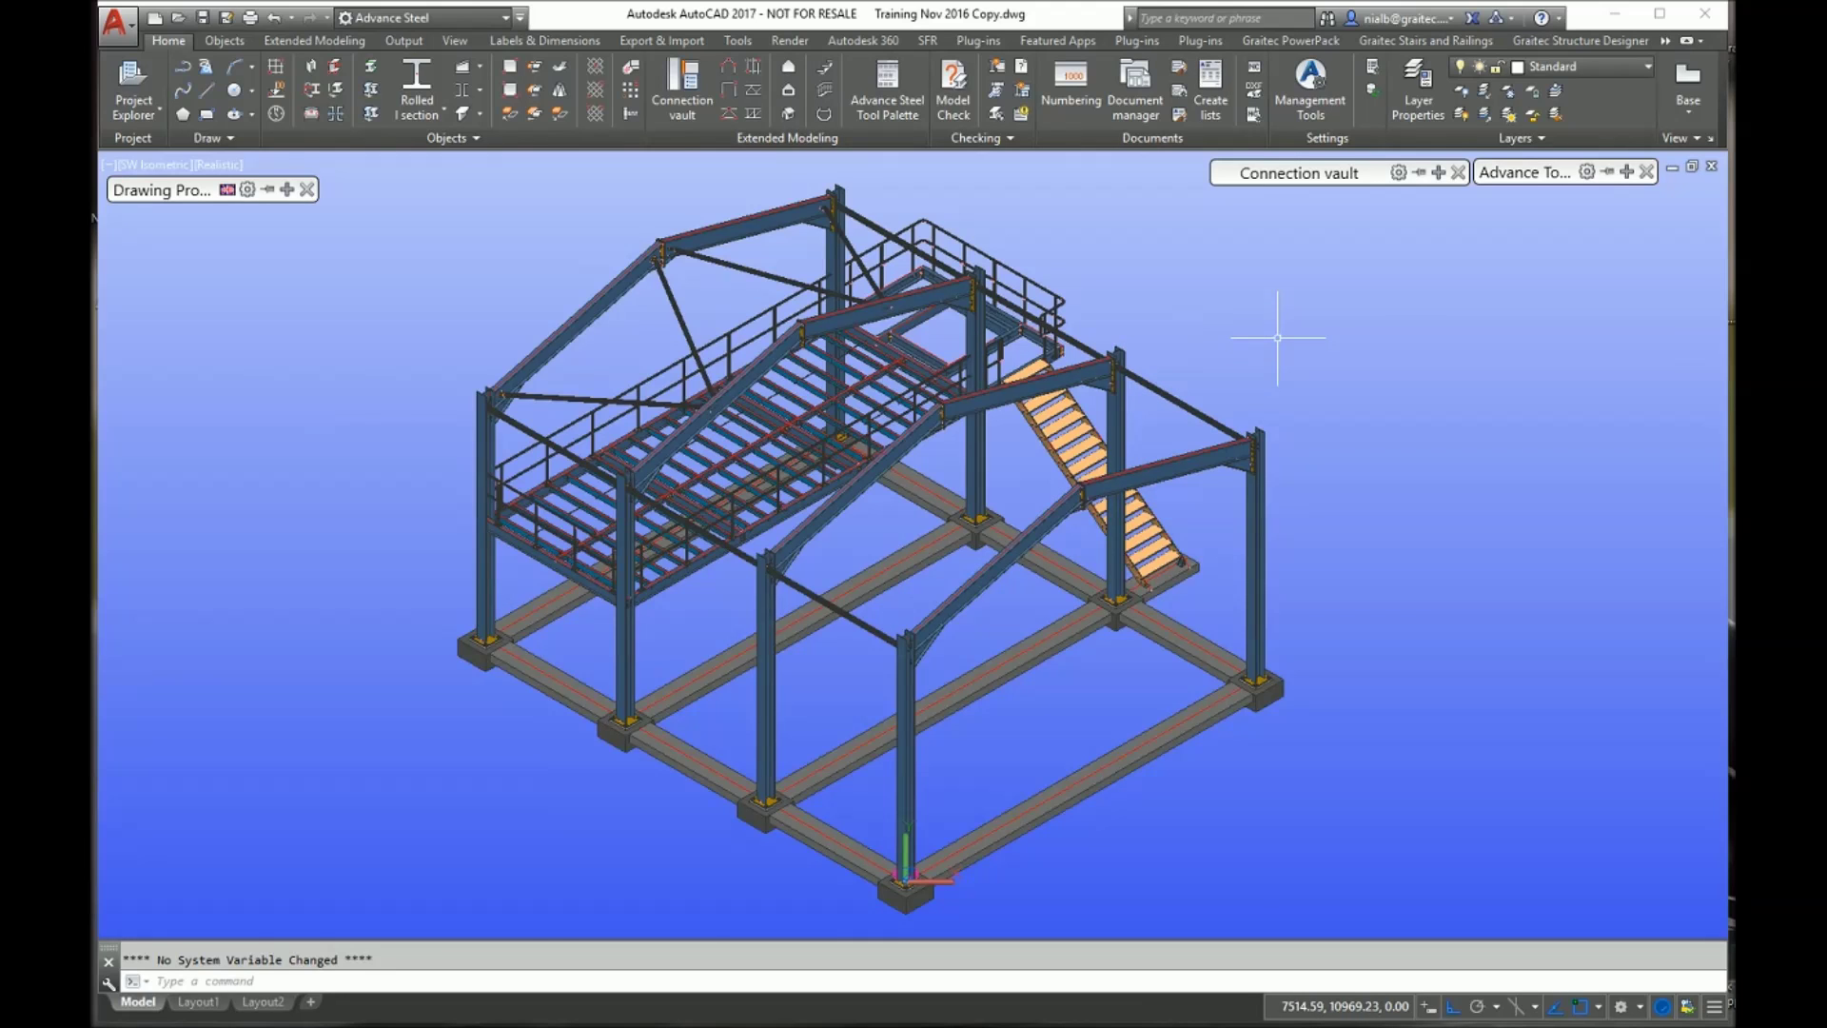
scroll(1270, 429, "up", 5)
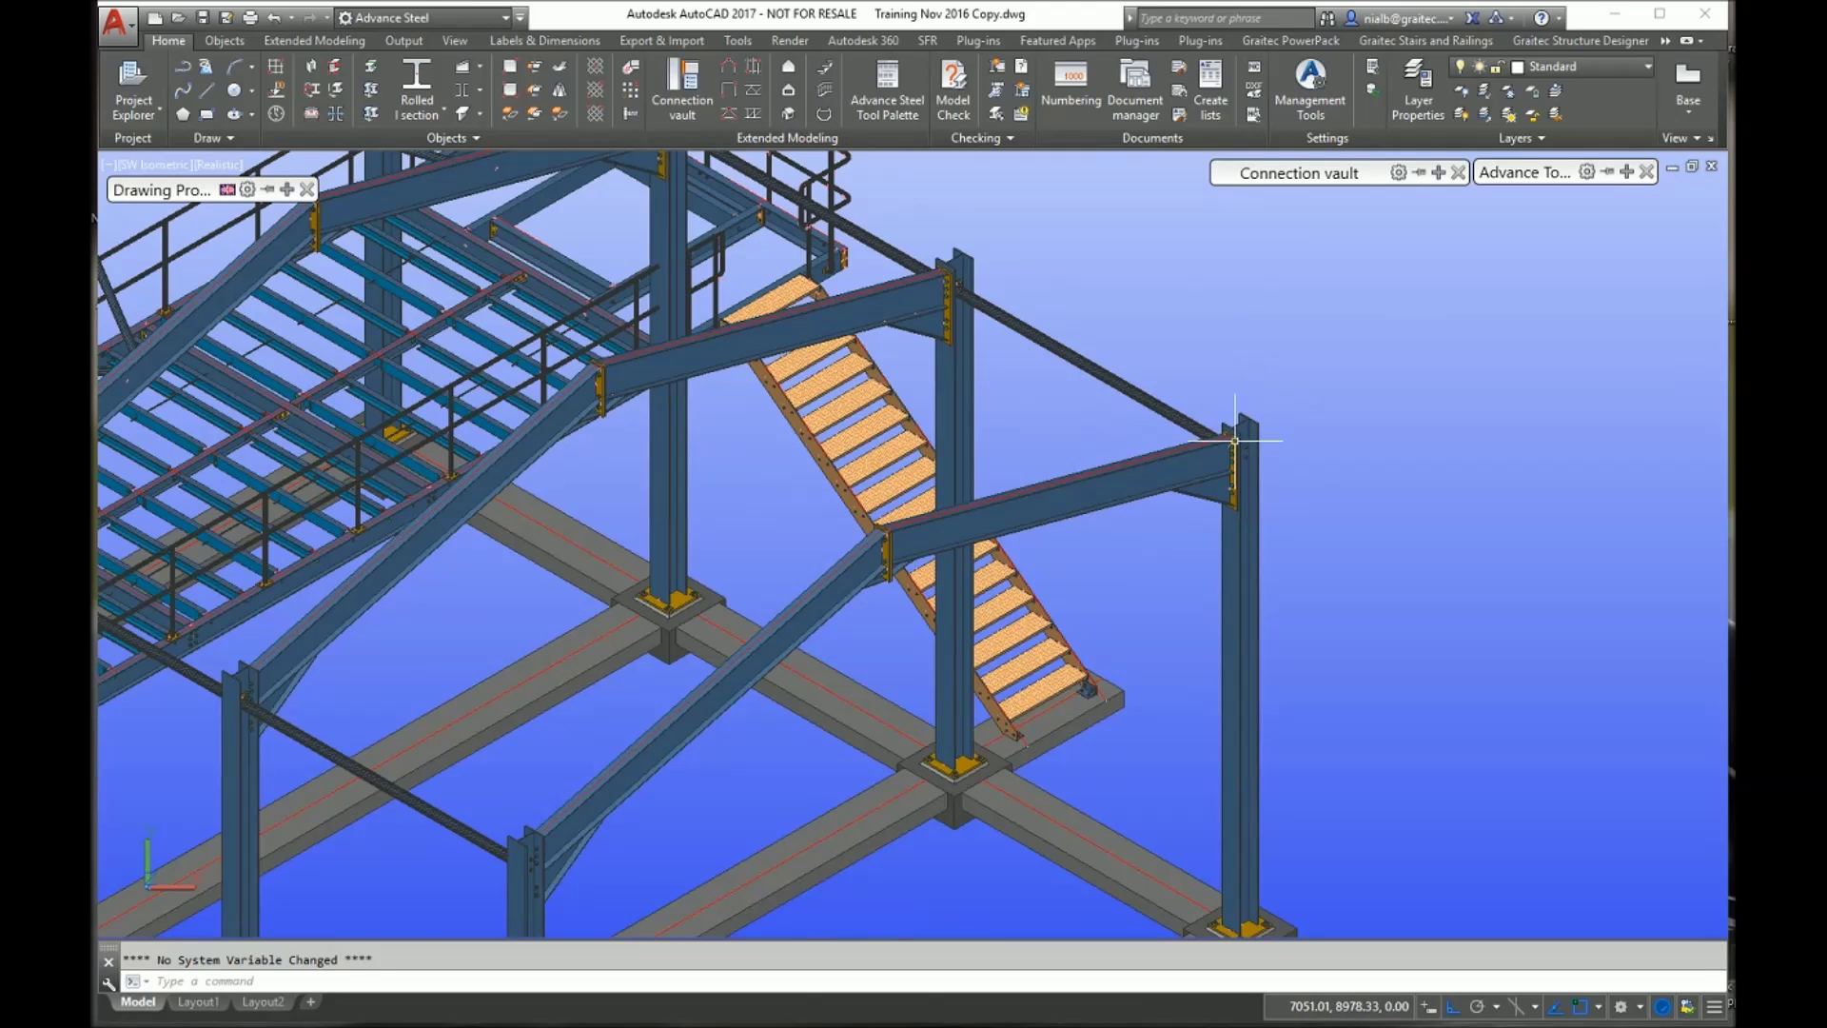
left_click(403, 41)
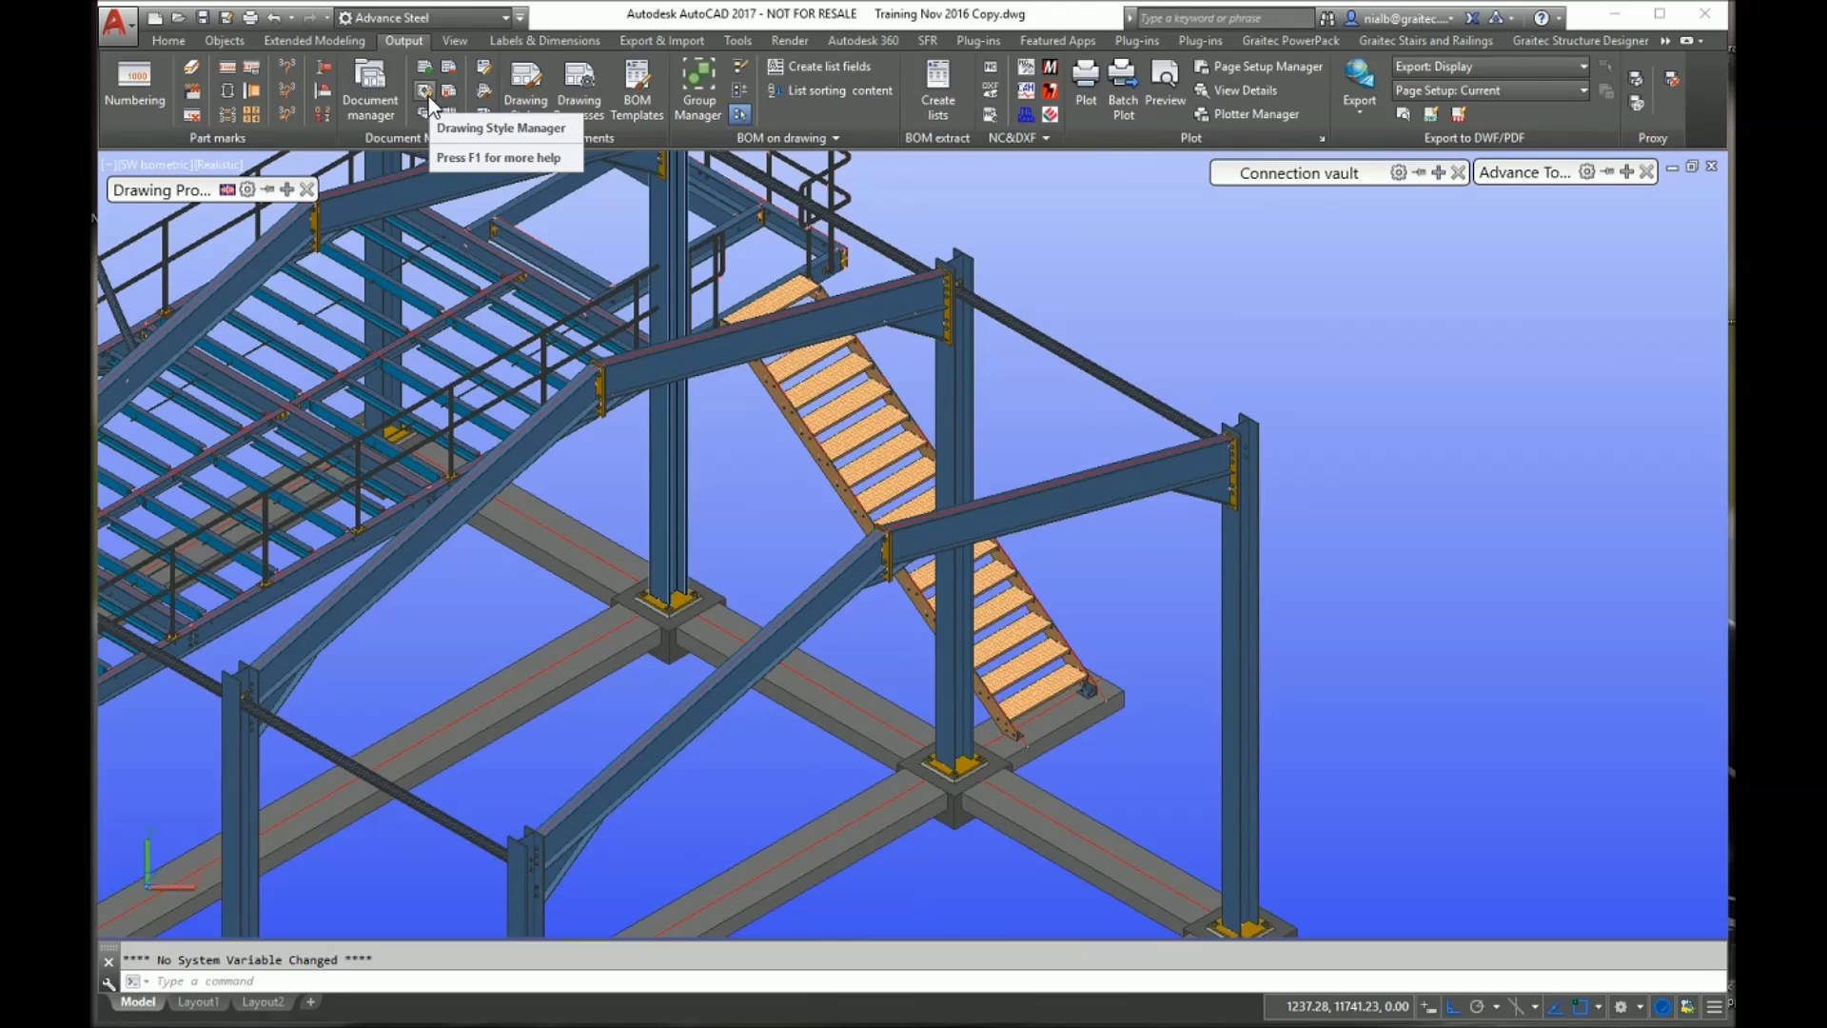
left_click(168, 38)
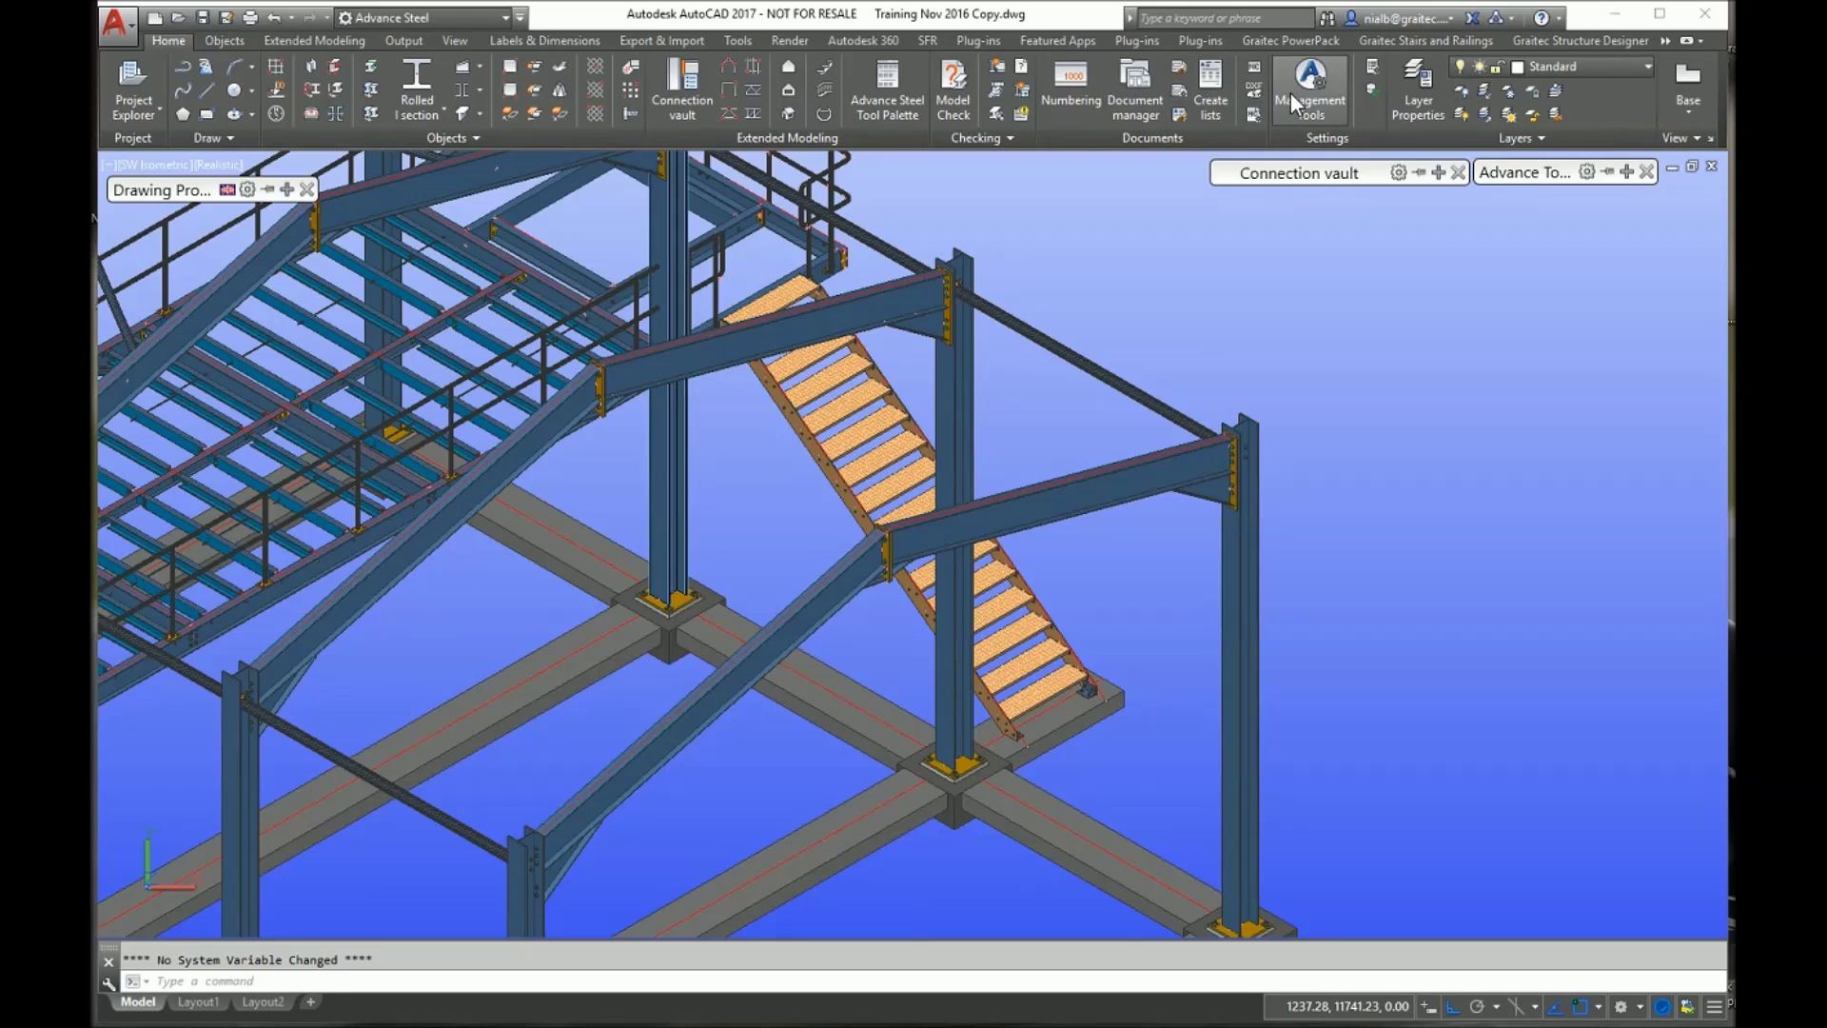
Enable 'Holes in erection drawings' under Defaults > Drawing - Presentation > General, then close Management Tools.
left_click(1290, 93)
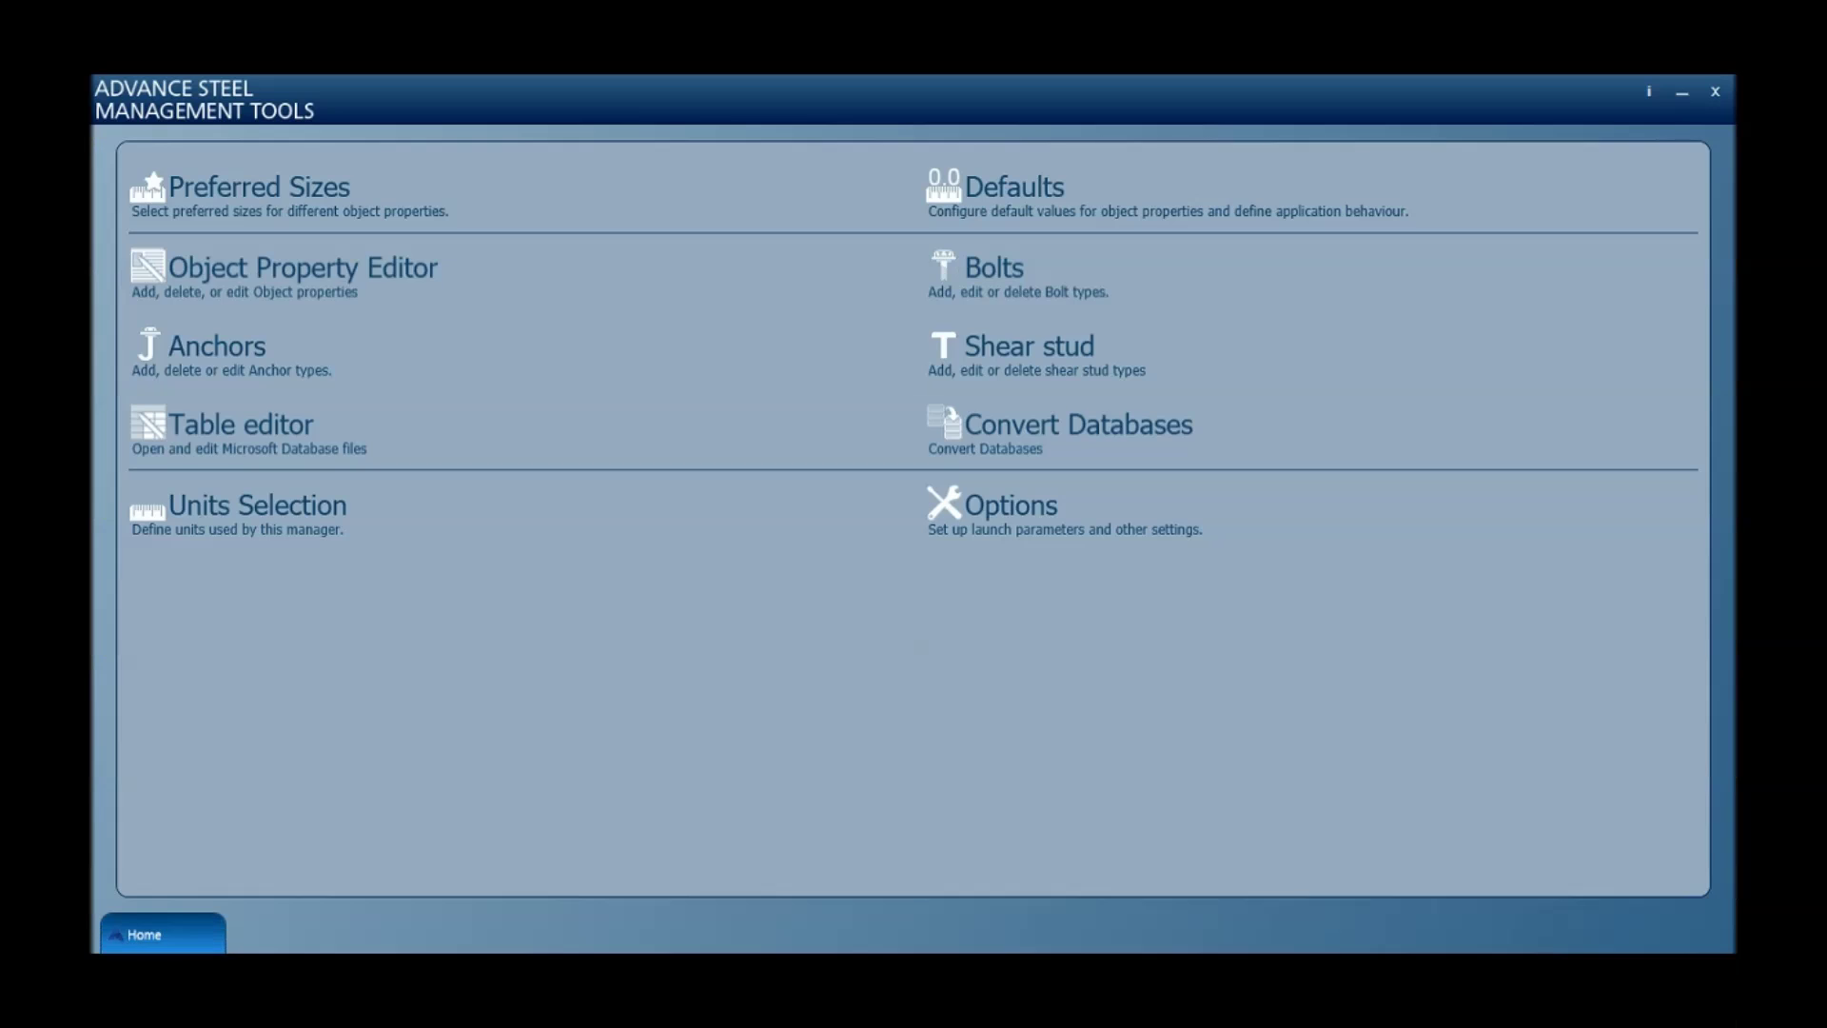
left_click(1015, 198)
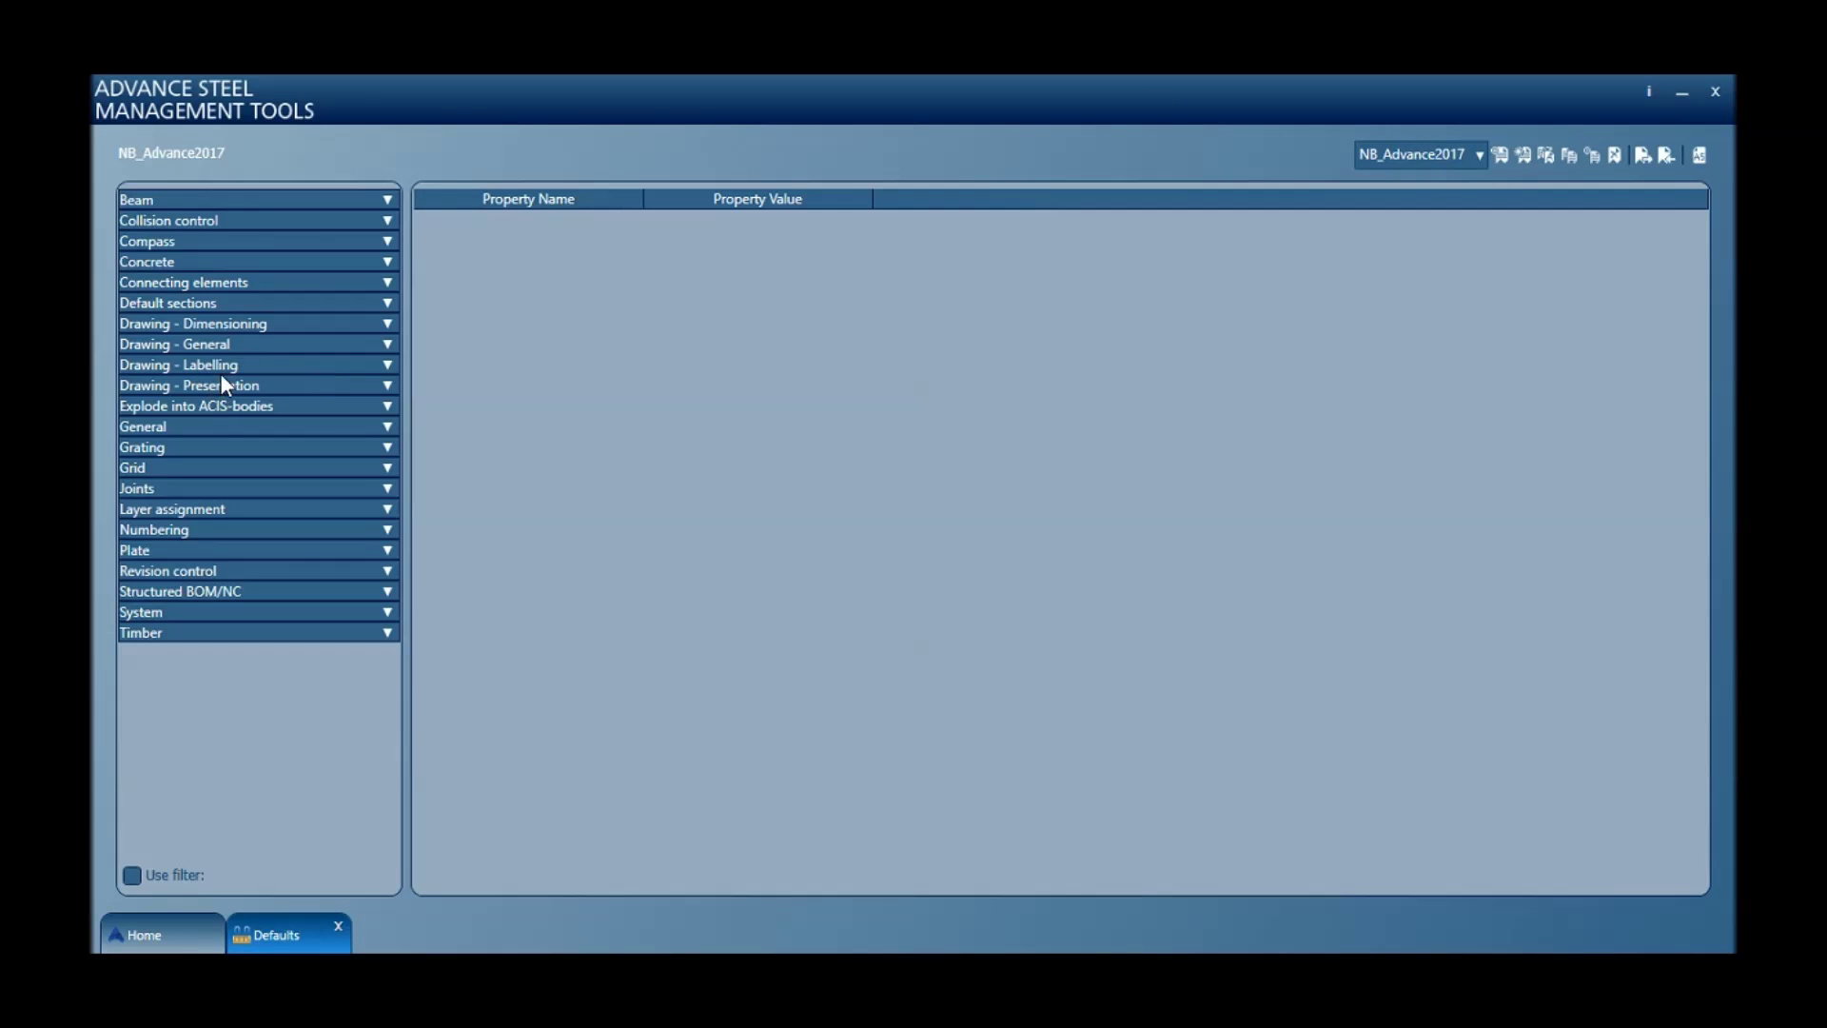
left_click(389, 386)
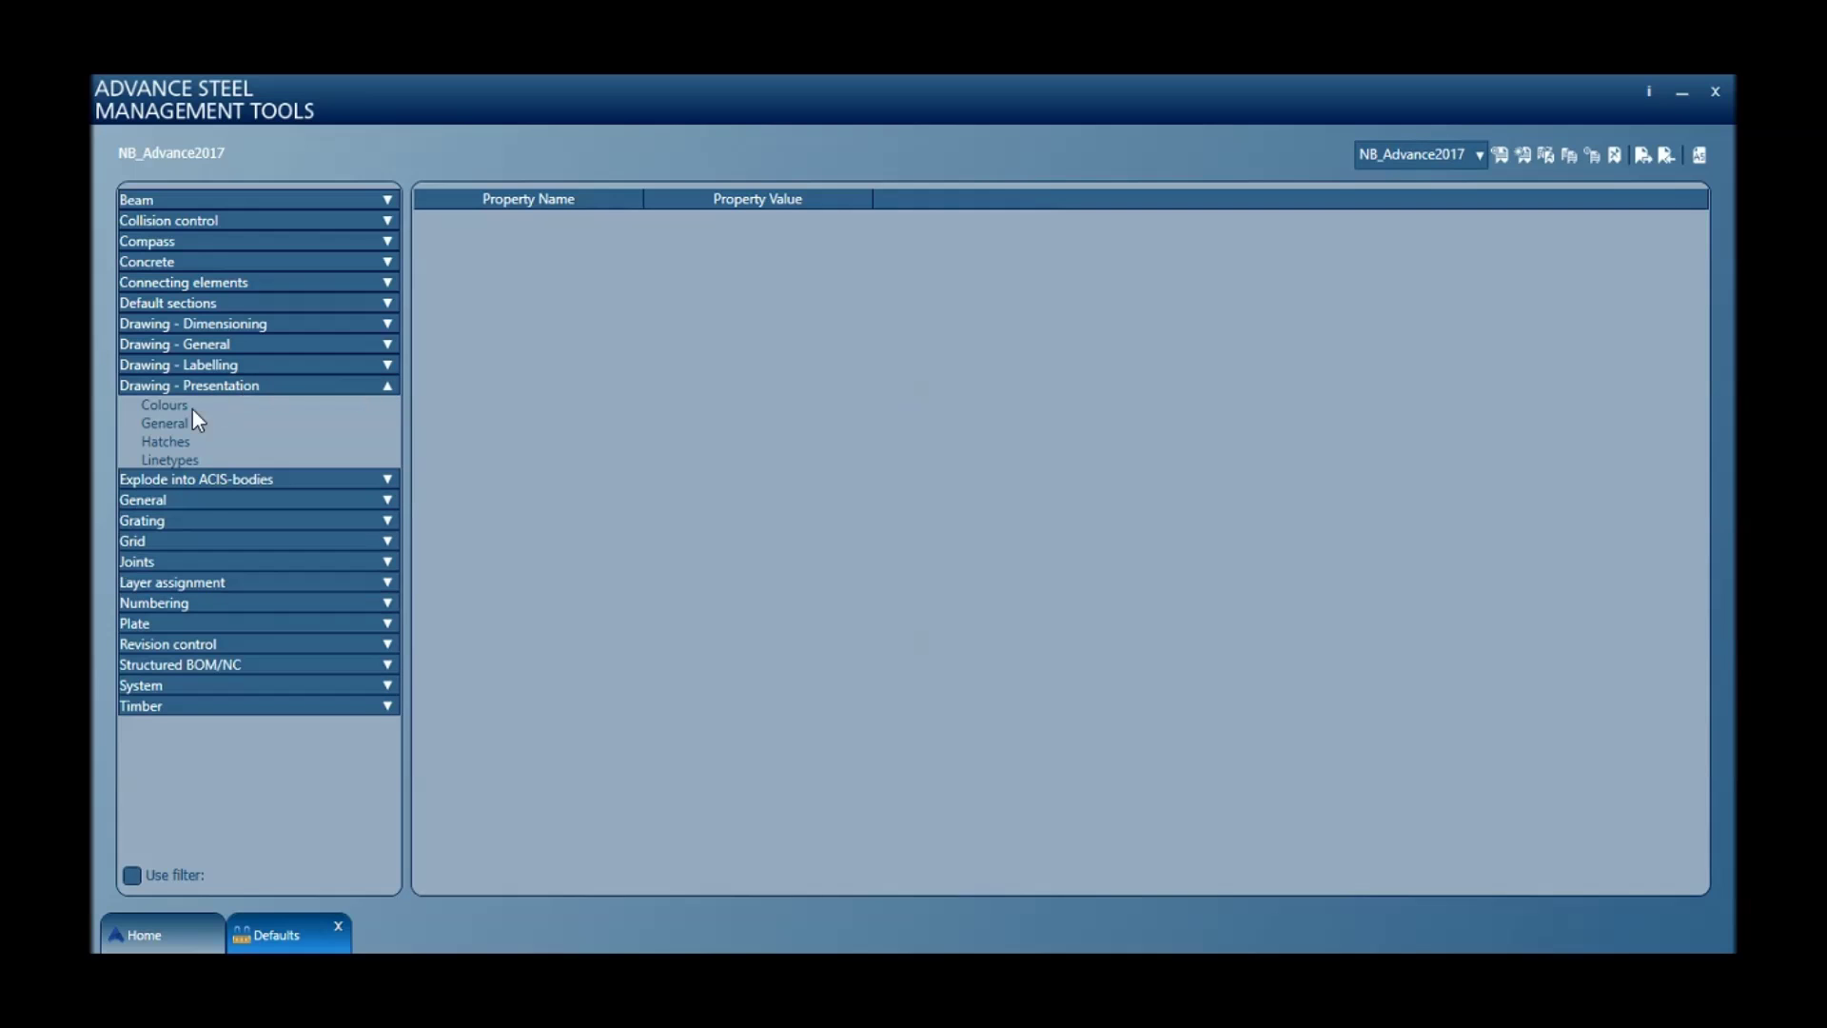
left_click(162, 424)
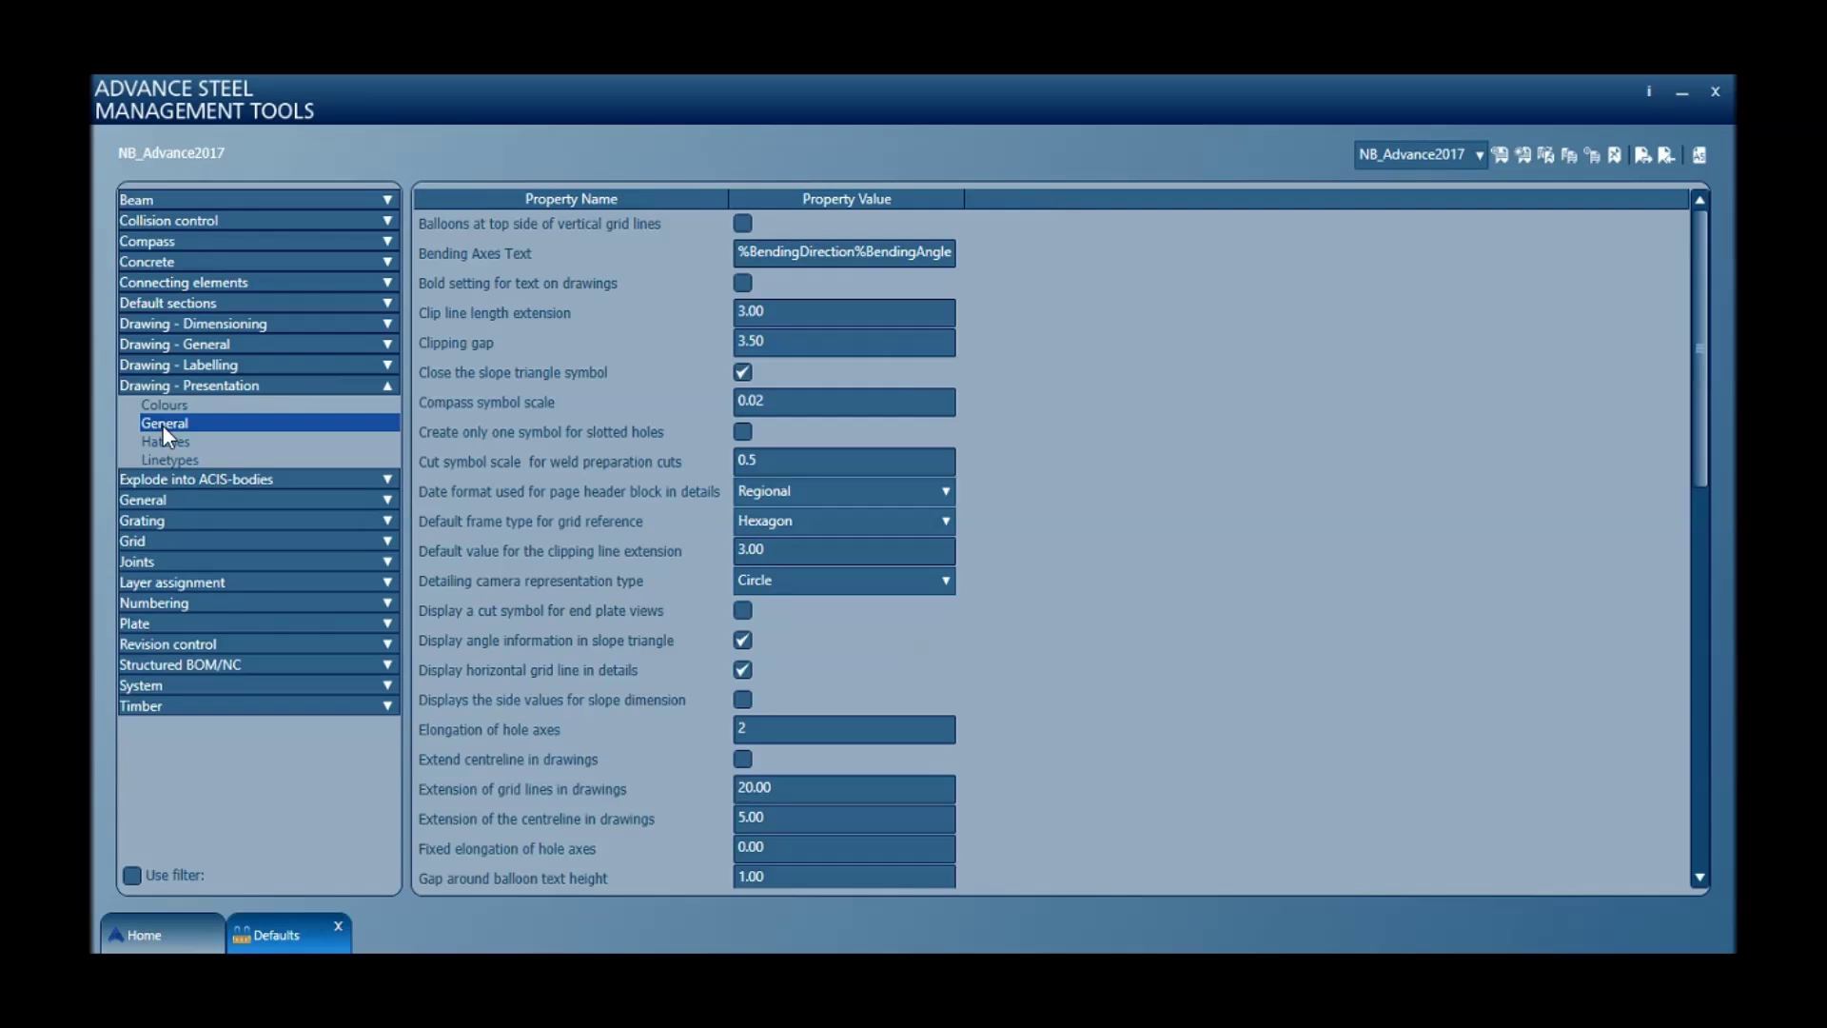
scroll(1173, 459, "down", 2)
scroll(1172, 459, "down", 3)
scroll(1172, 458, "down", 3)
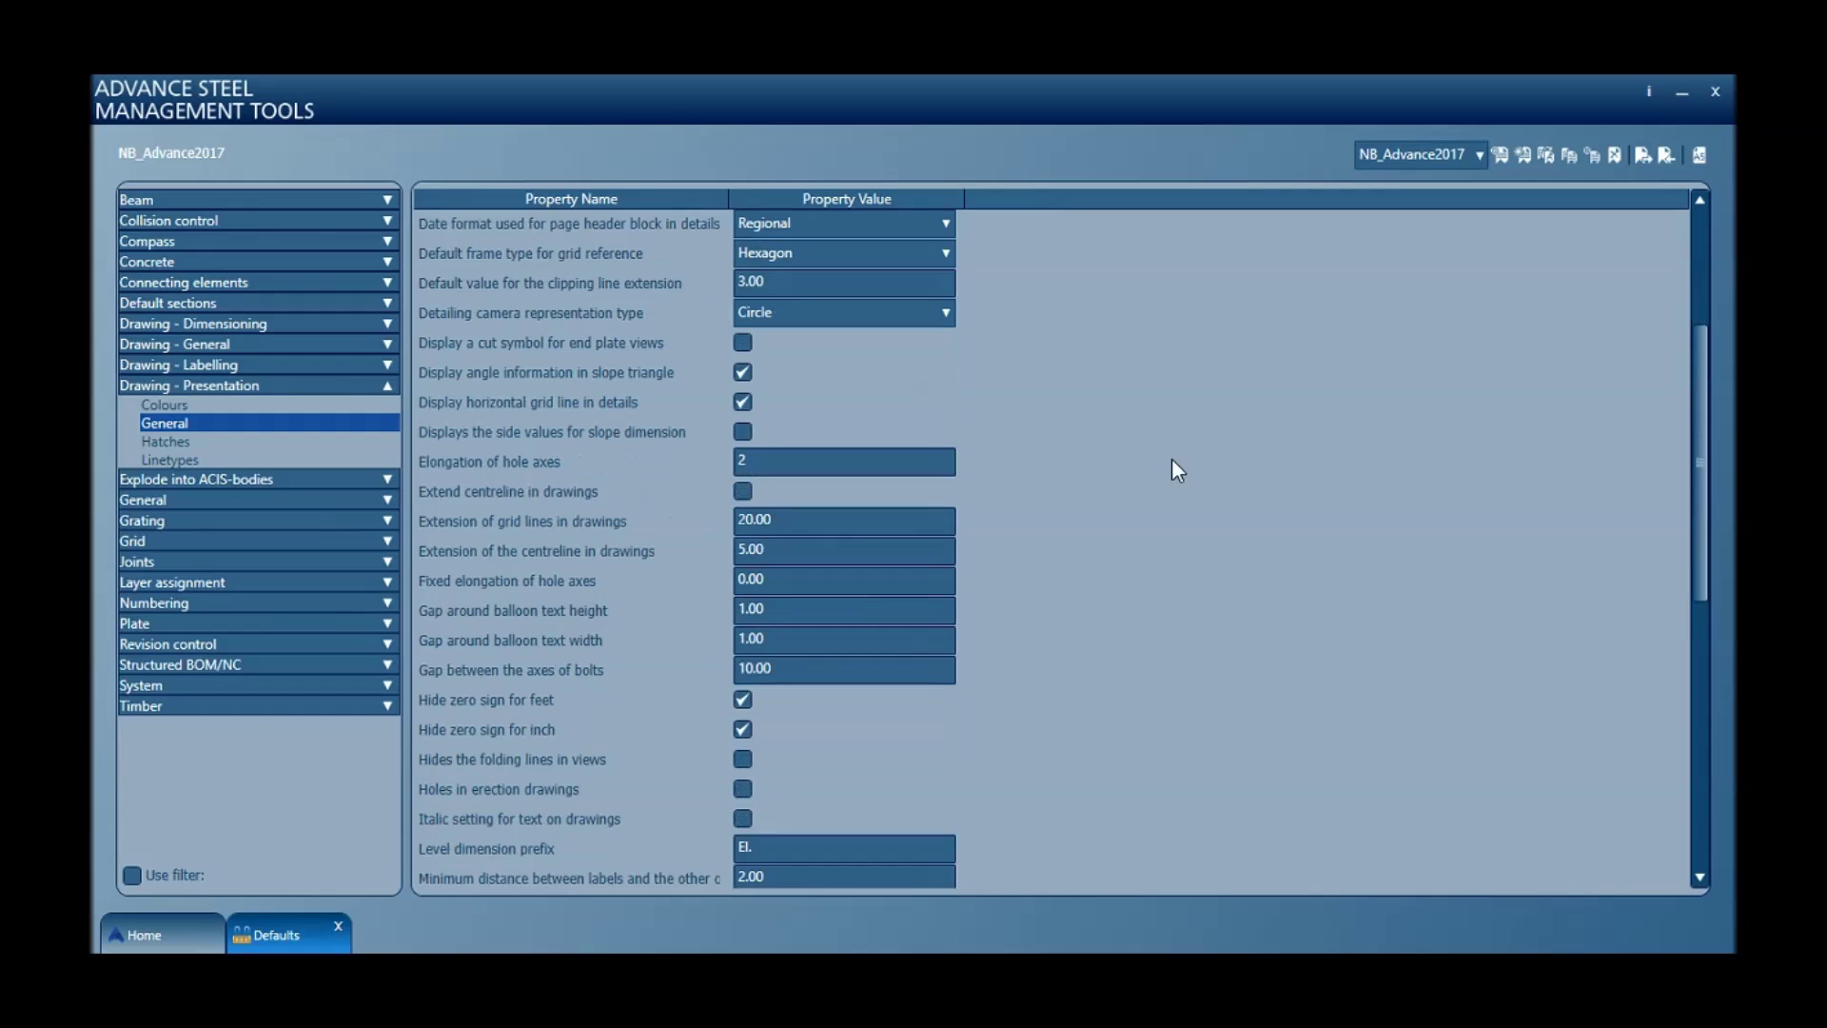
left_click(741, 788)
left_click(740, 758)
left_click(1716, 93)
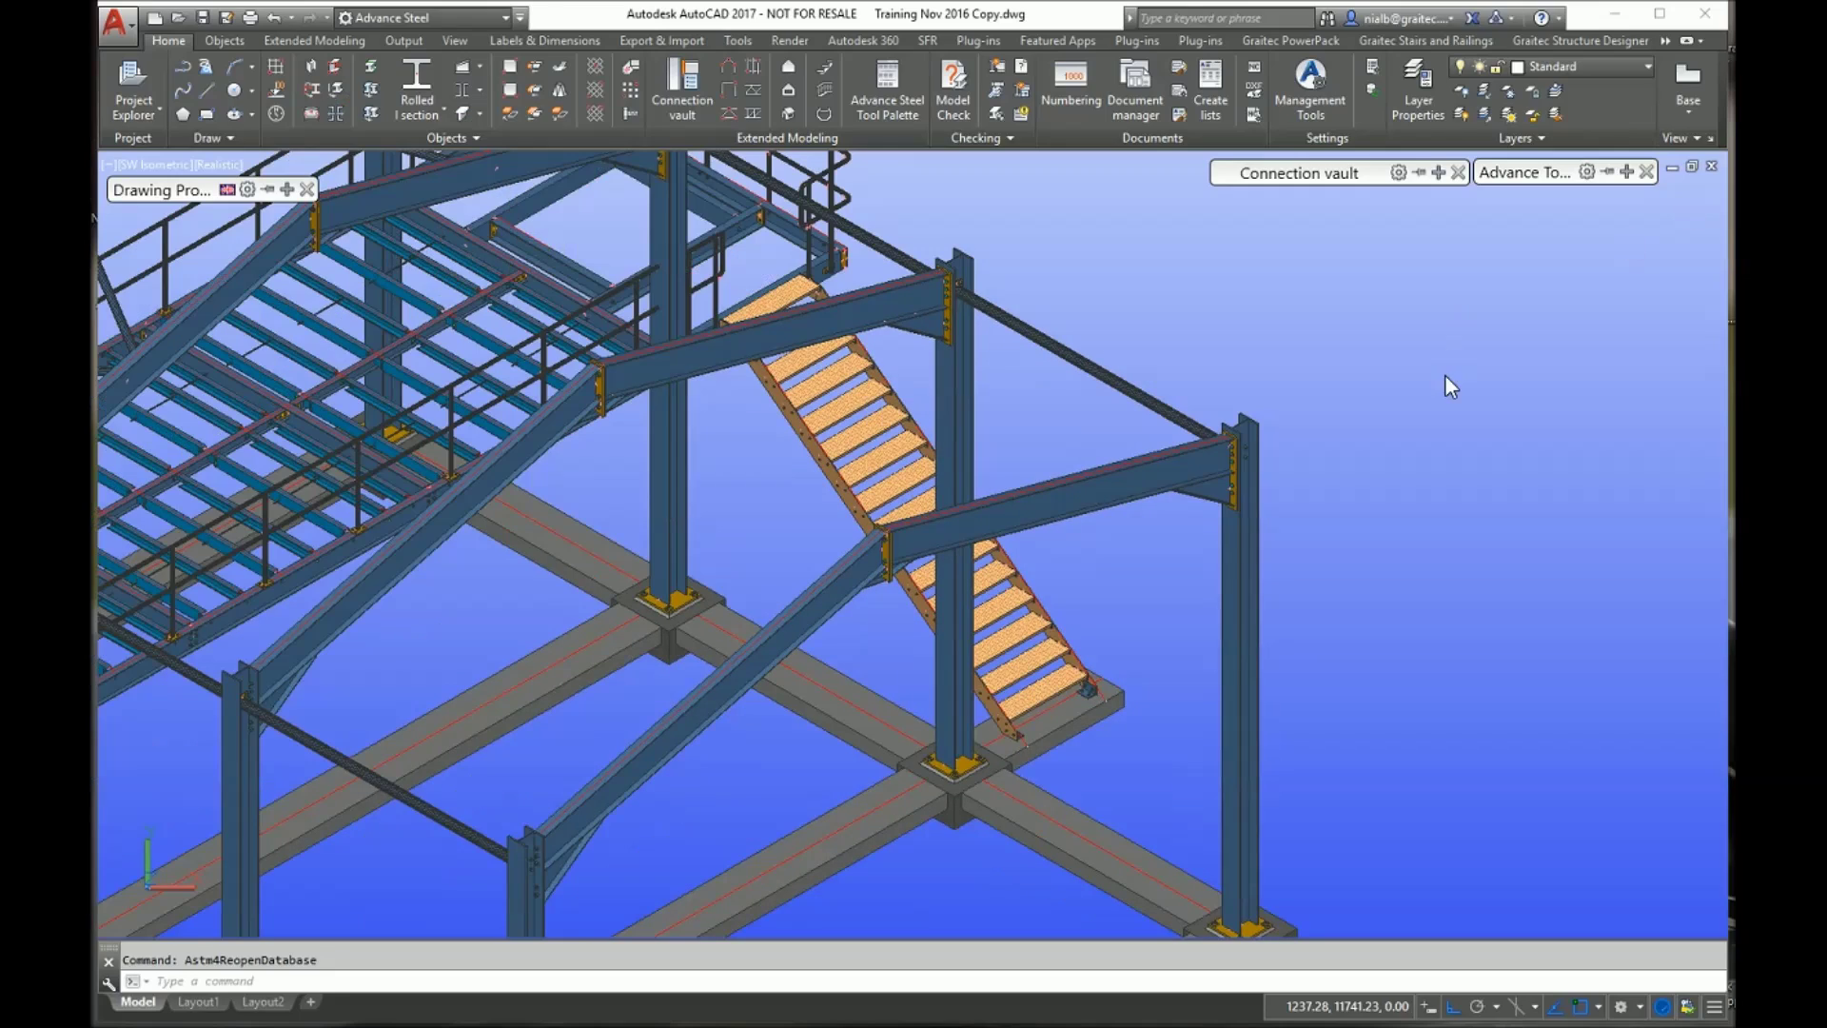
scroll(1412, 451, "down", 2)
scroll(1401, 499, "down", 2)
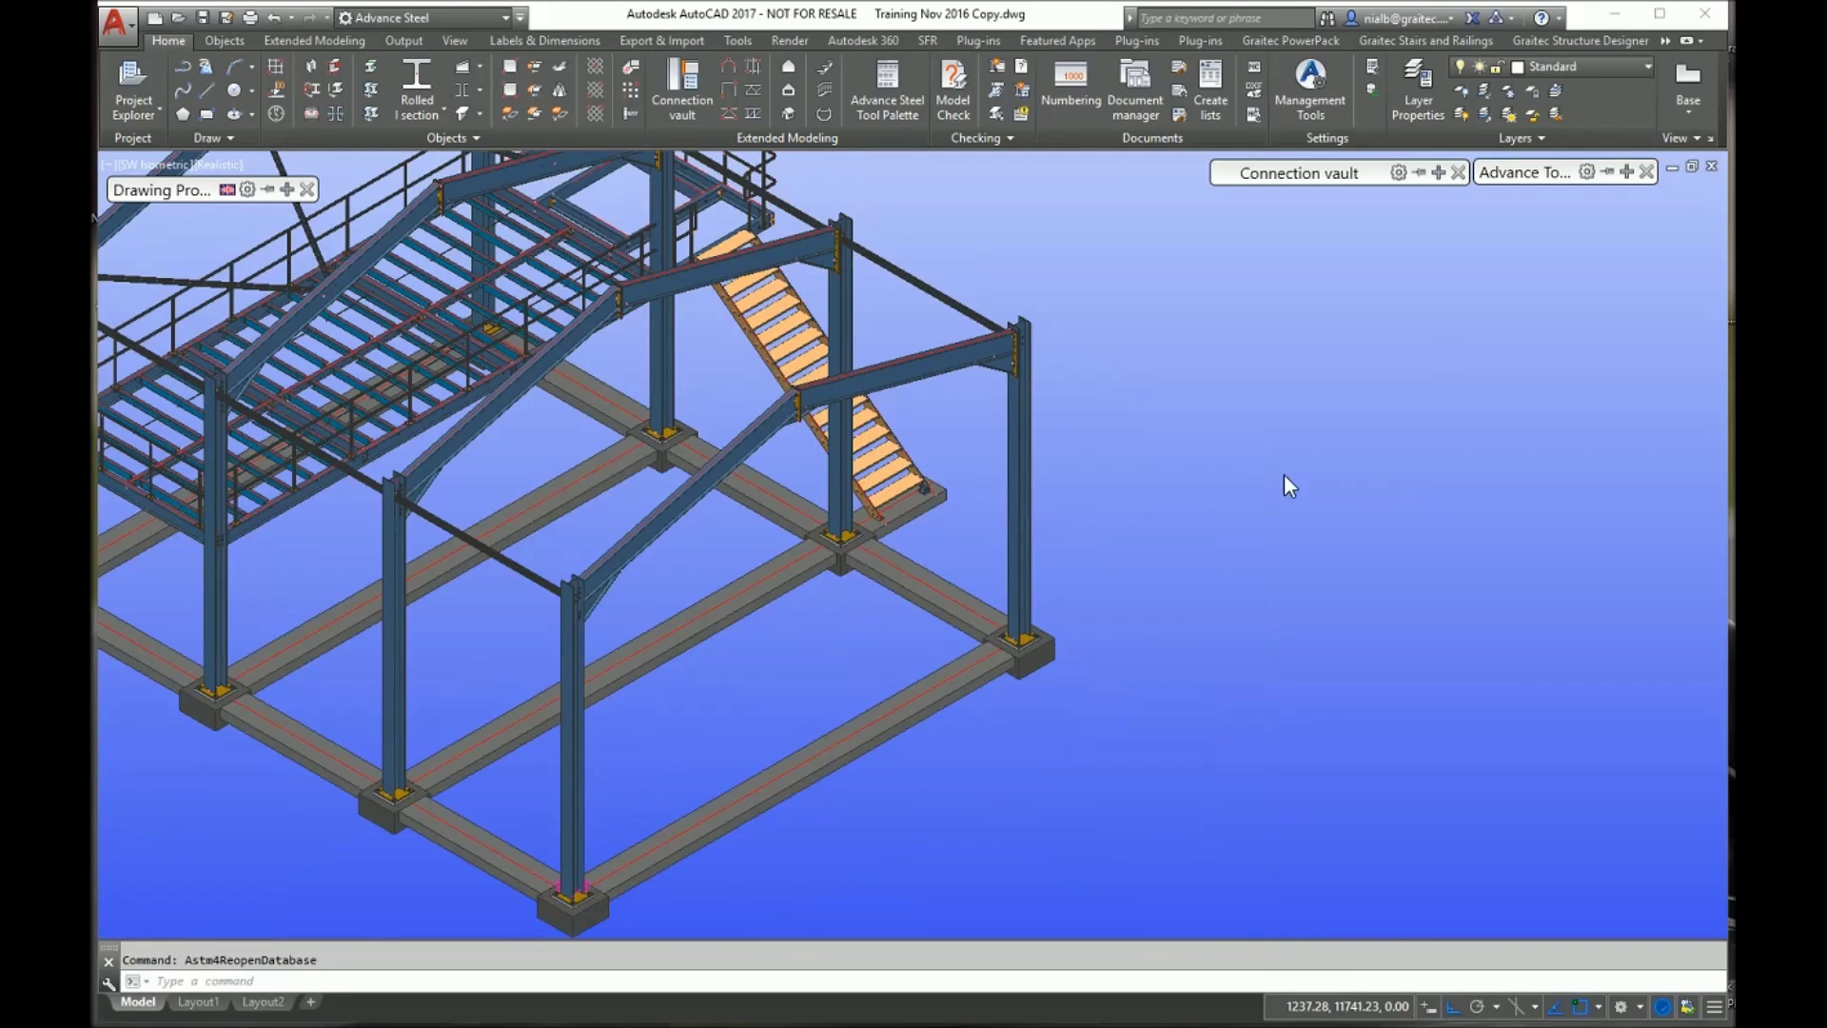
Switch to the Output ribbon to reach the drawing tools.
left_click(402, 39)
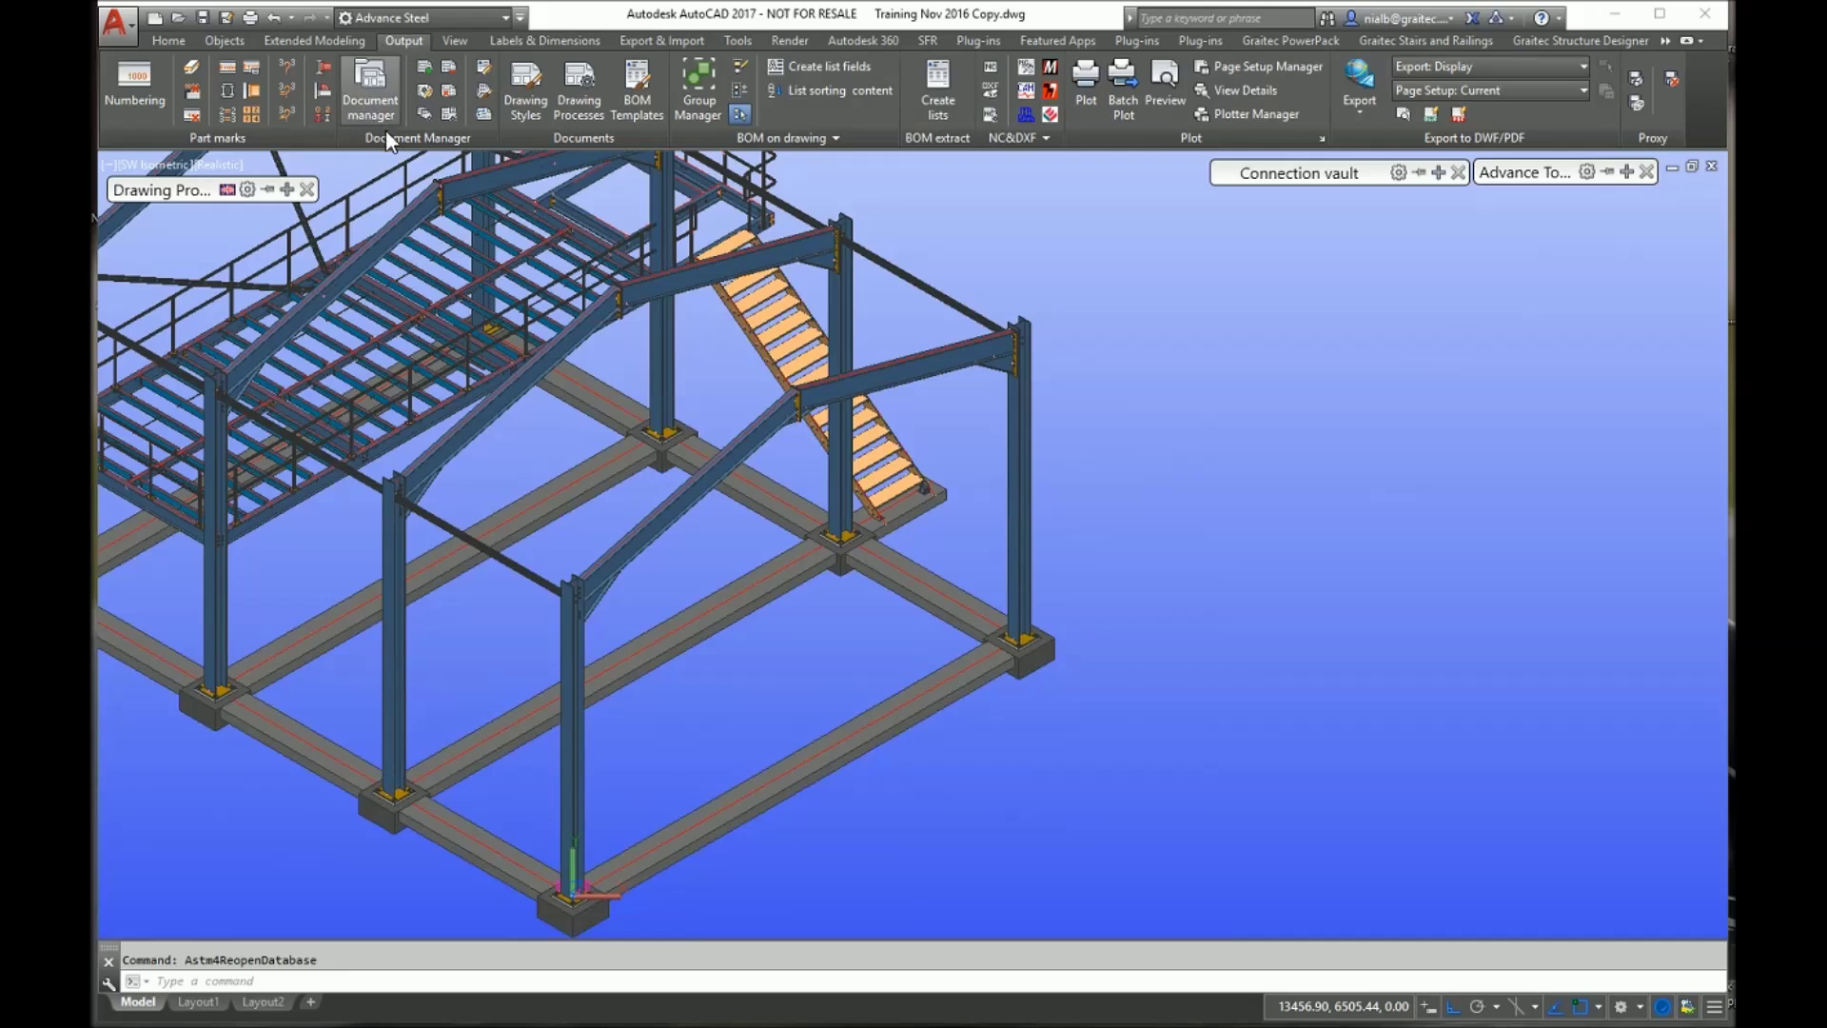
In Drawing Style Manager, browse the User group and expand the GA - 3D styles.
left_click(428, 88)
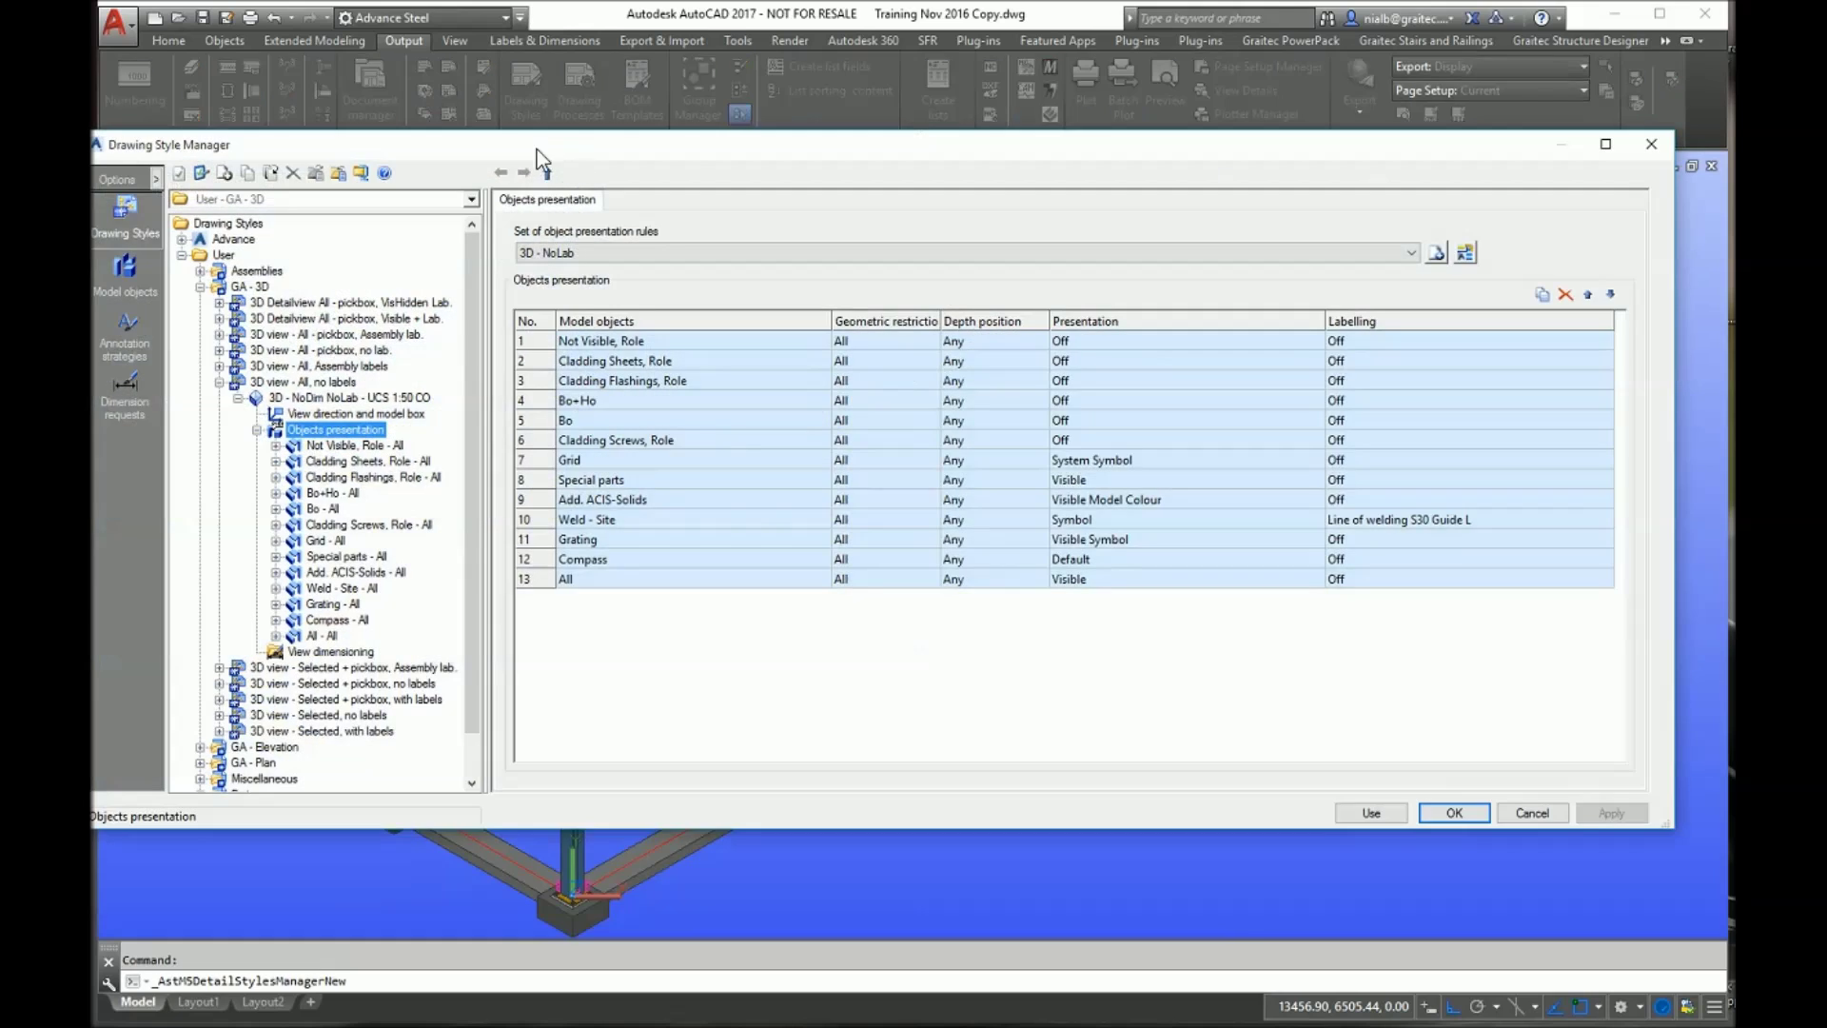
left_click_drag(661, 153, 666, 142)
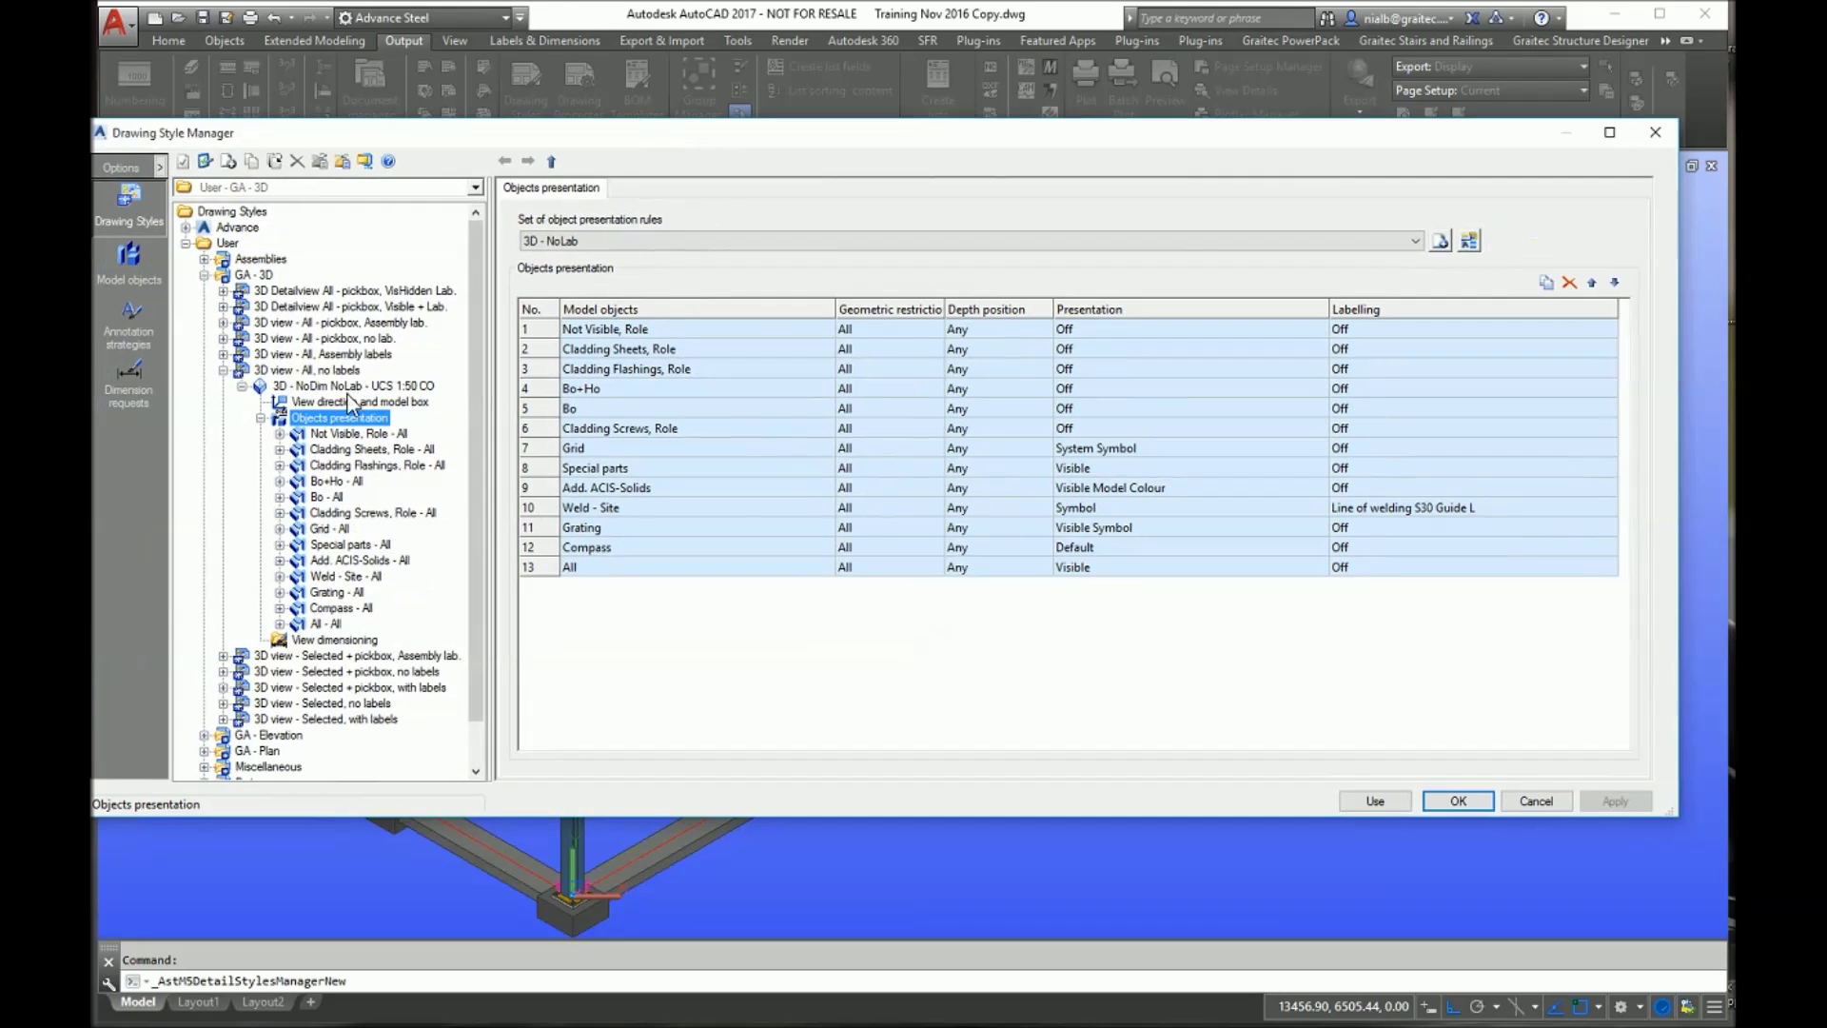
left_click(233, 382)
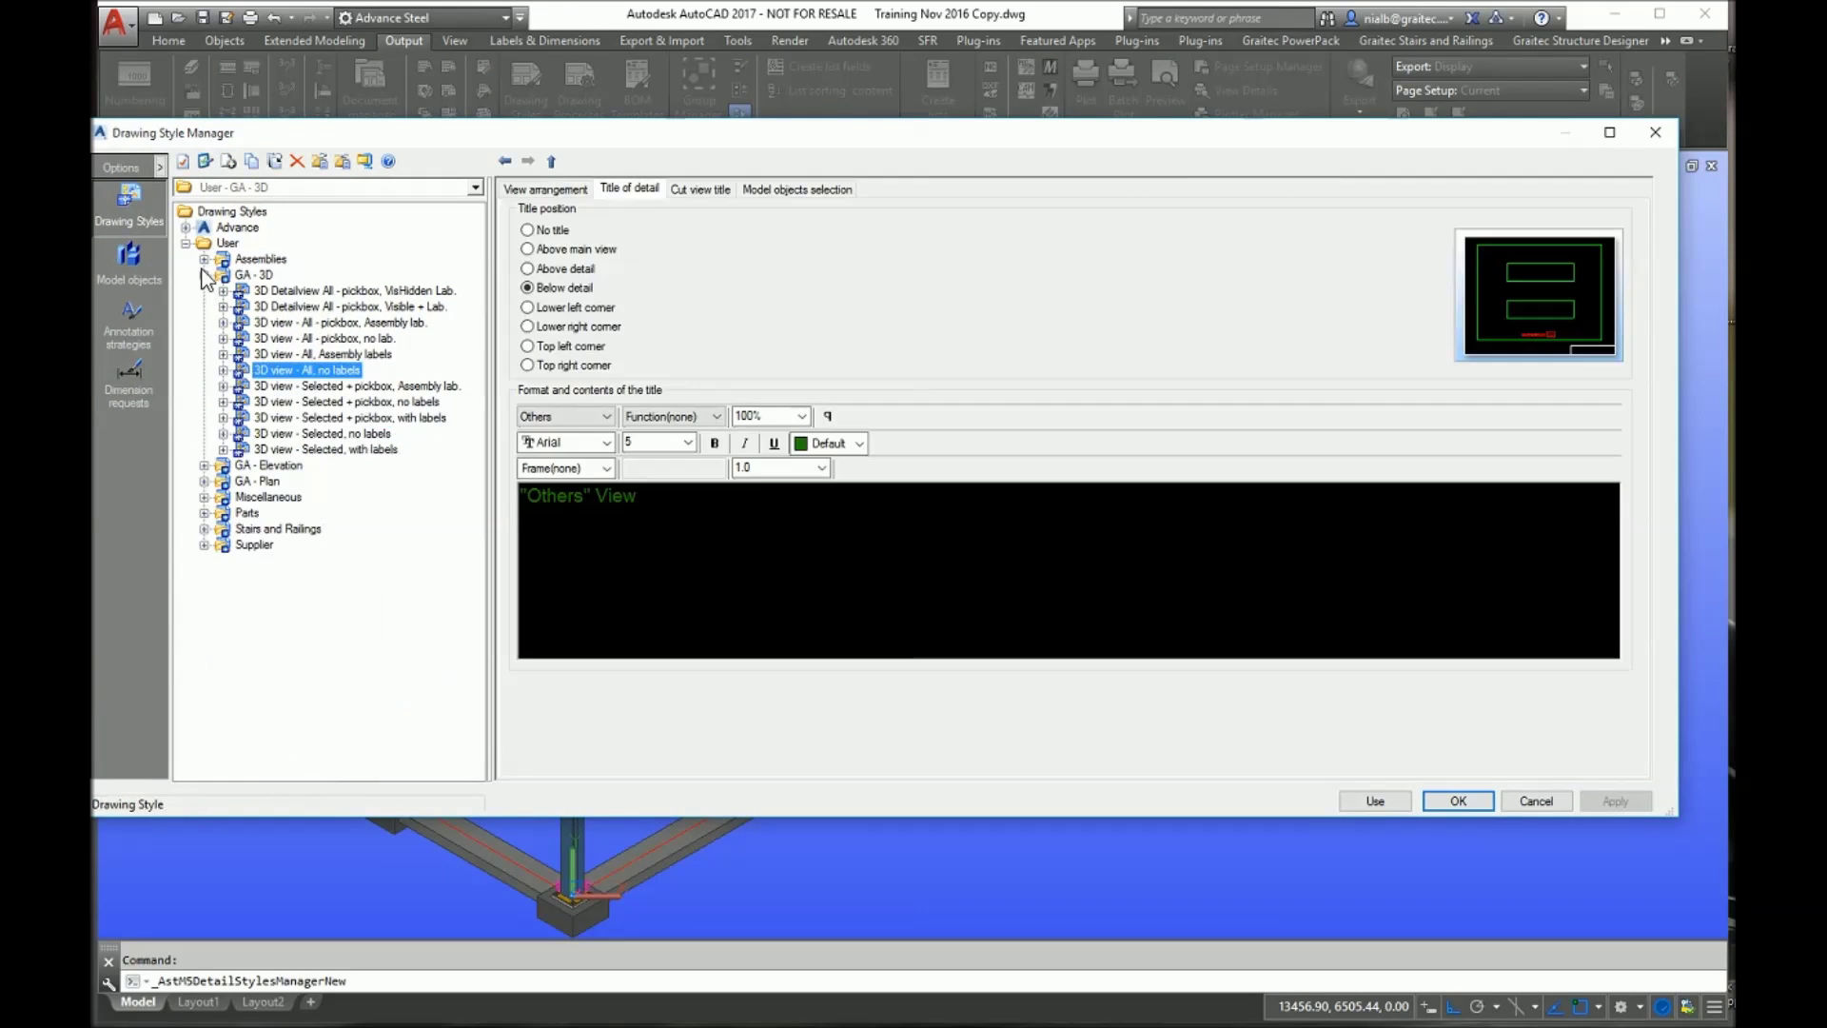
left_click(205, 274)
left_click(226, 242)
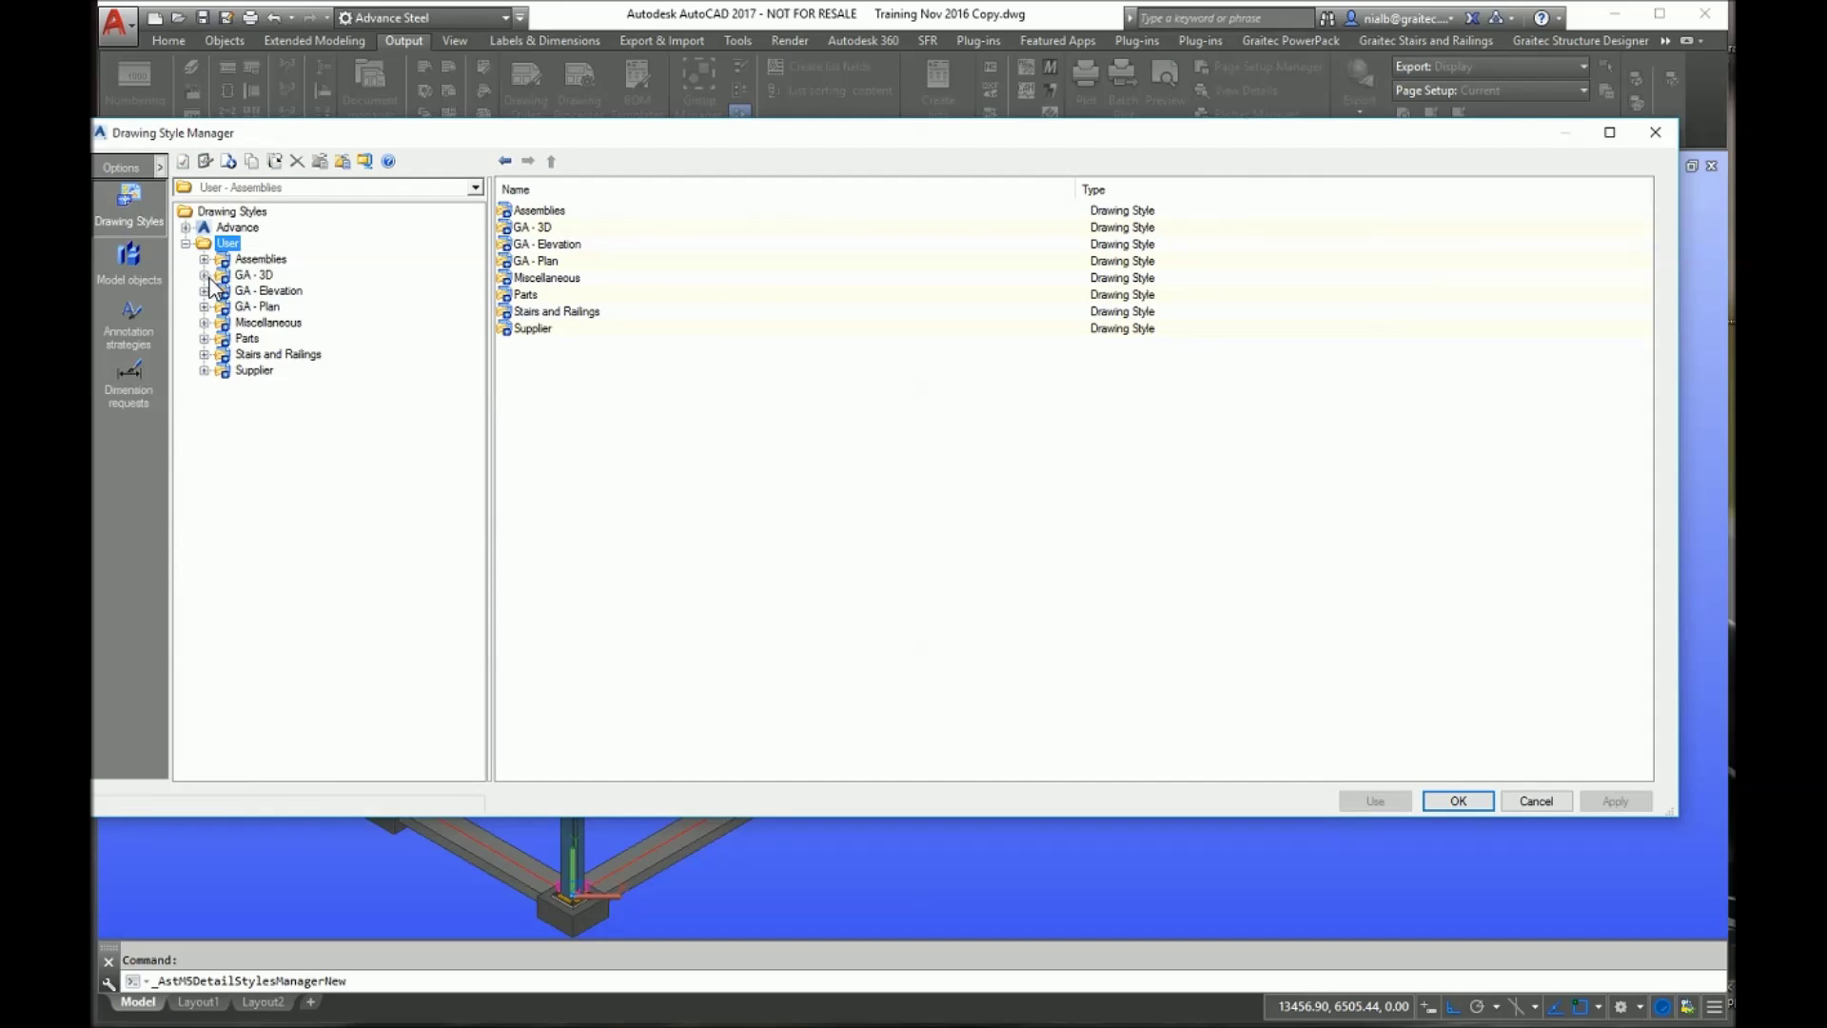
left_click(205, 275)
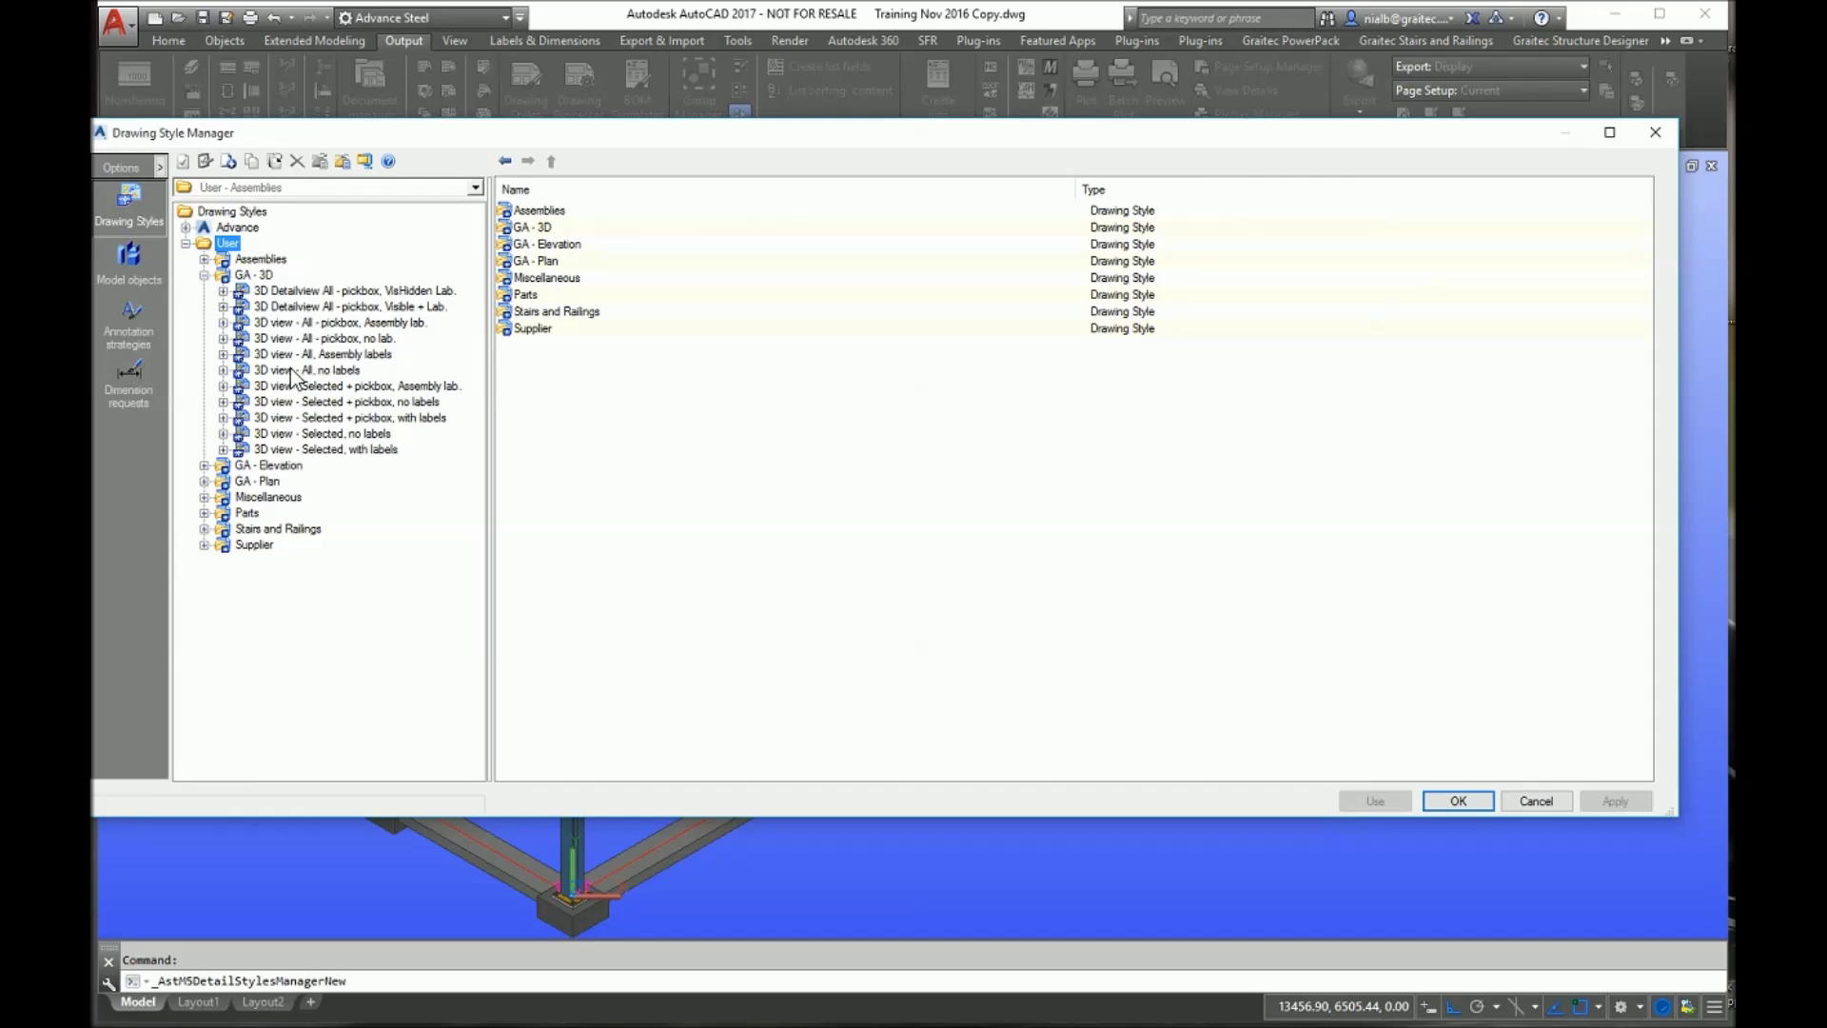
Show the Objects presentation rules table of 3D view - All, no labels > 3D - NoDim NoLab.
left_click(222, 370)
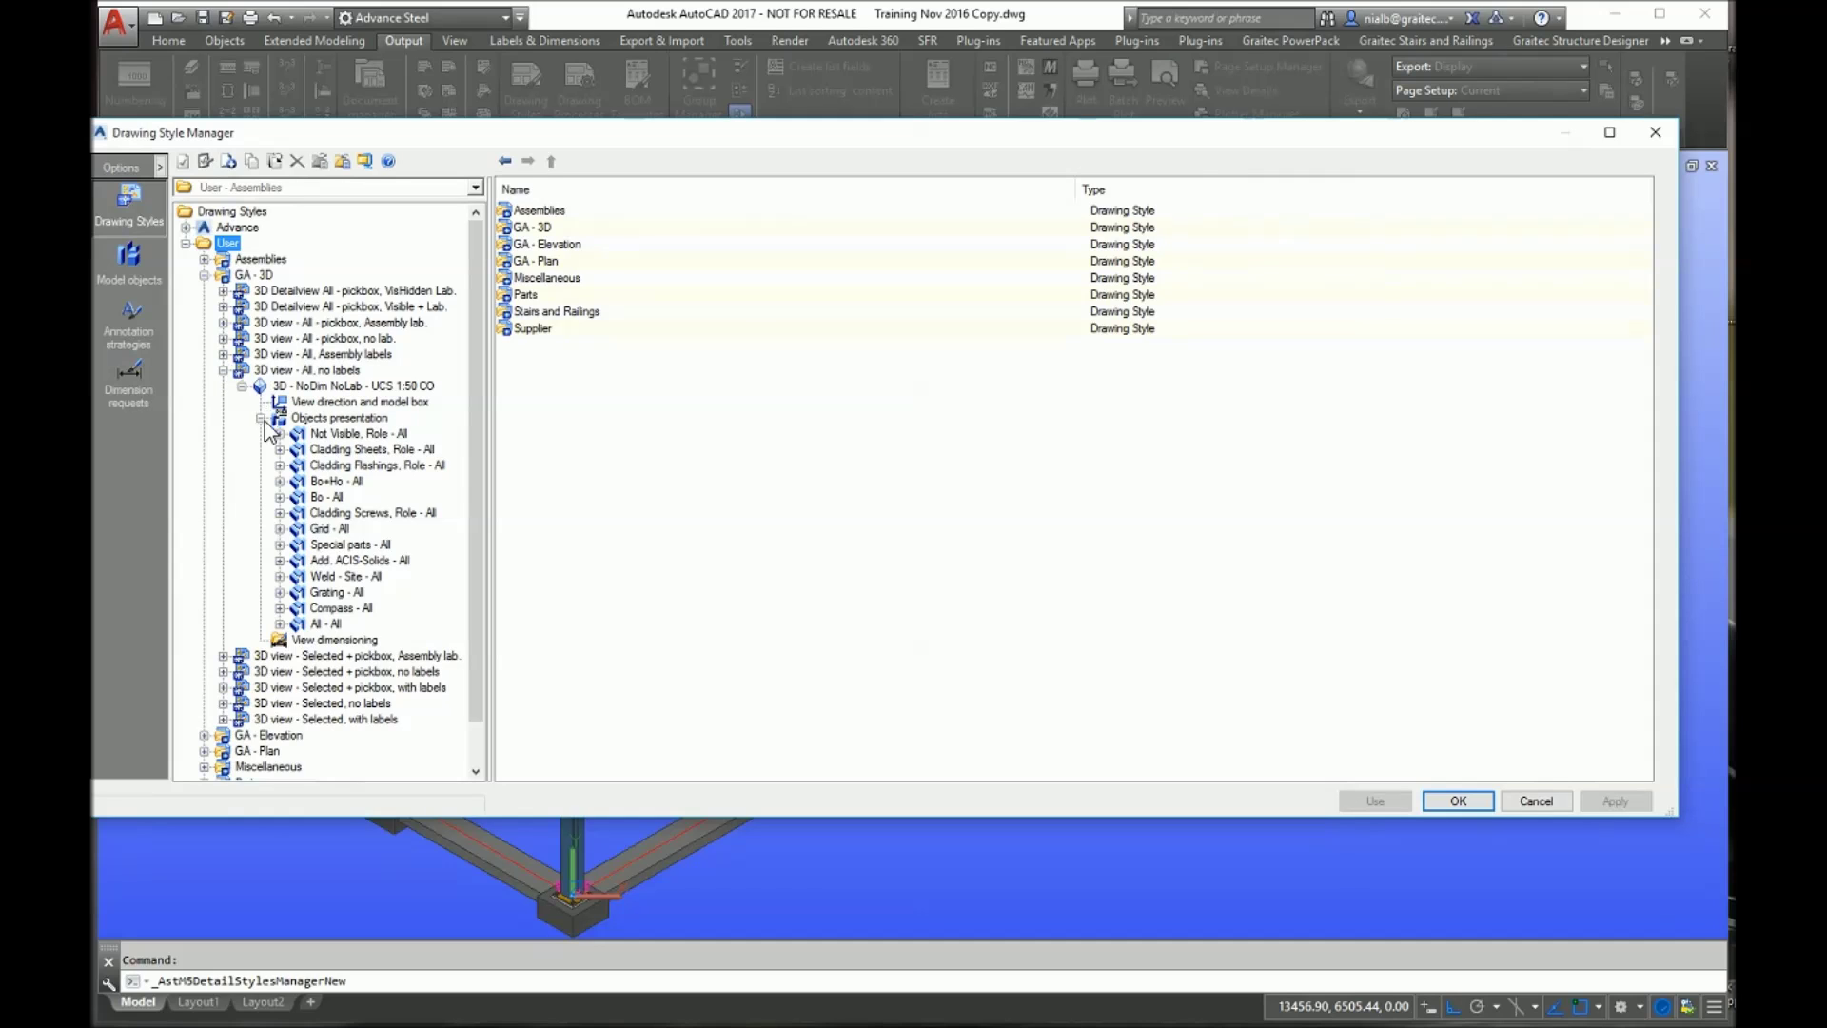
left_click(276, 417)
left_click(259, 386)
left_click(241, 386)
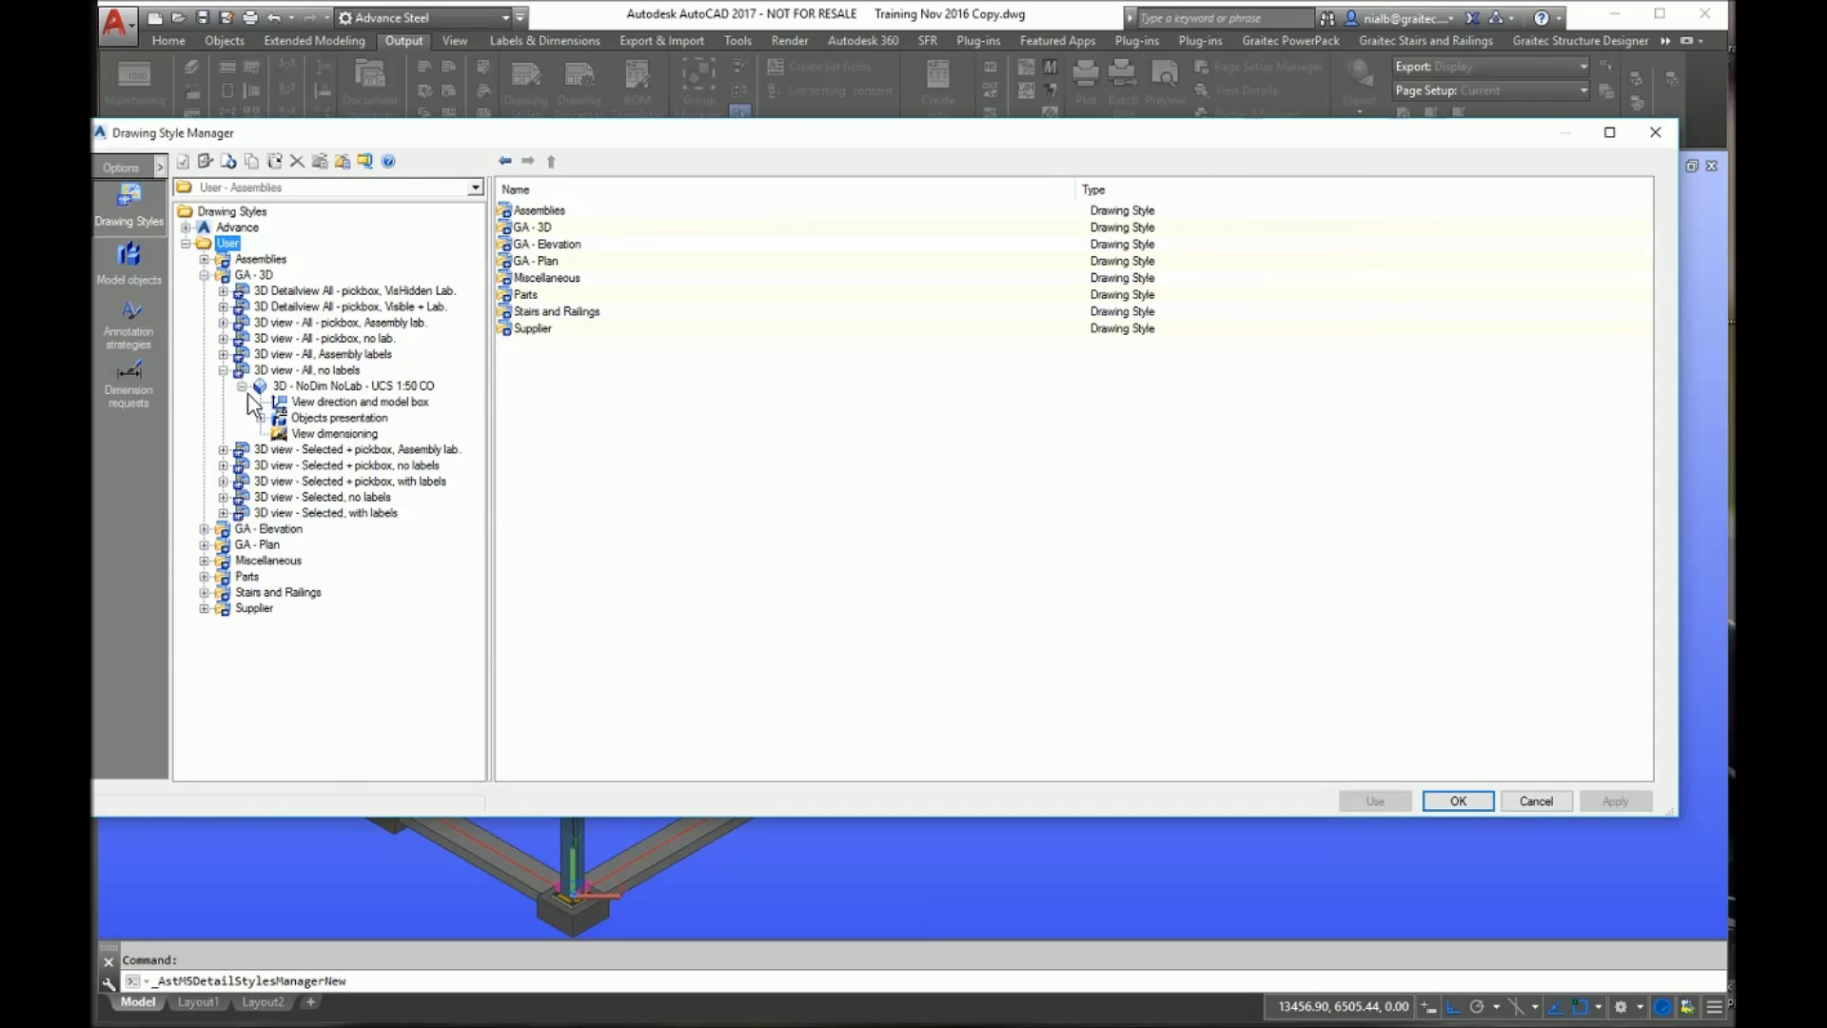
left_click(278, 417)
left_click(337, 418)
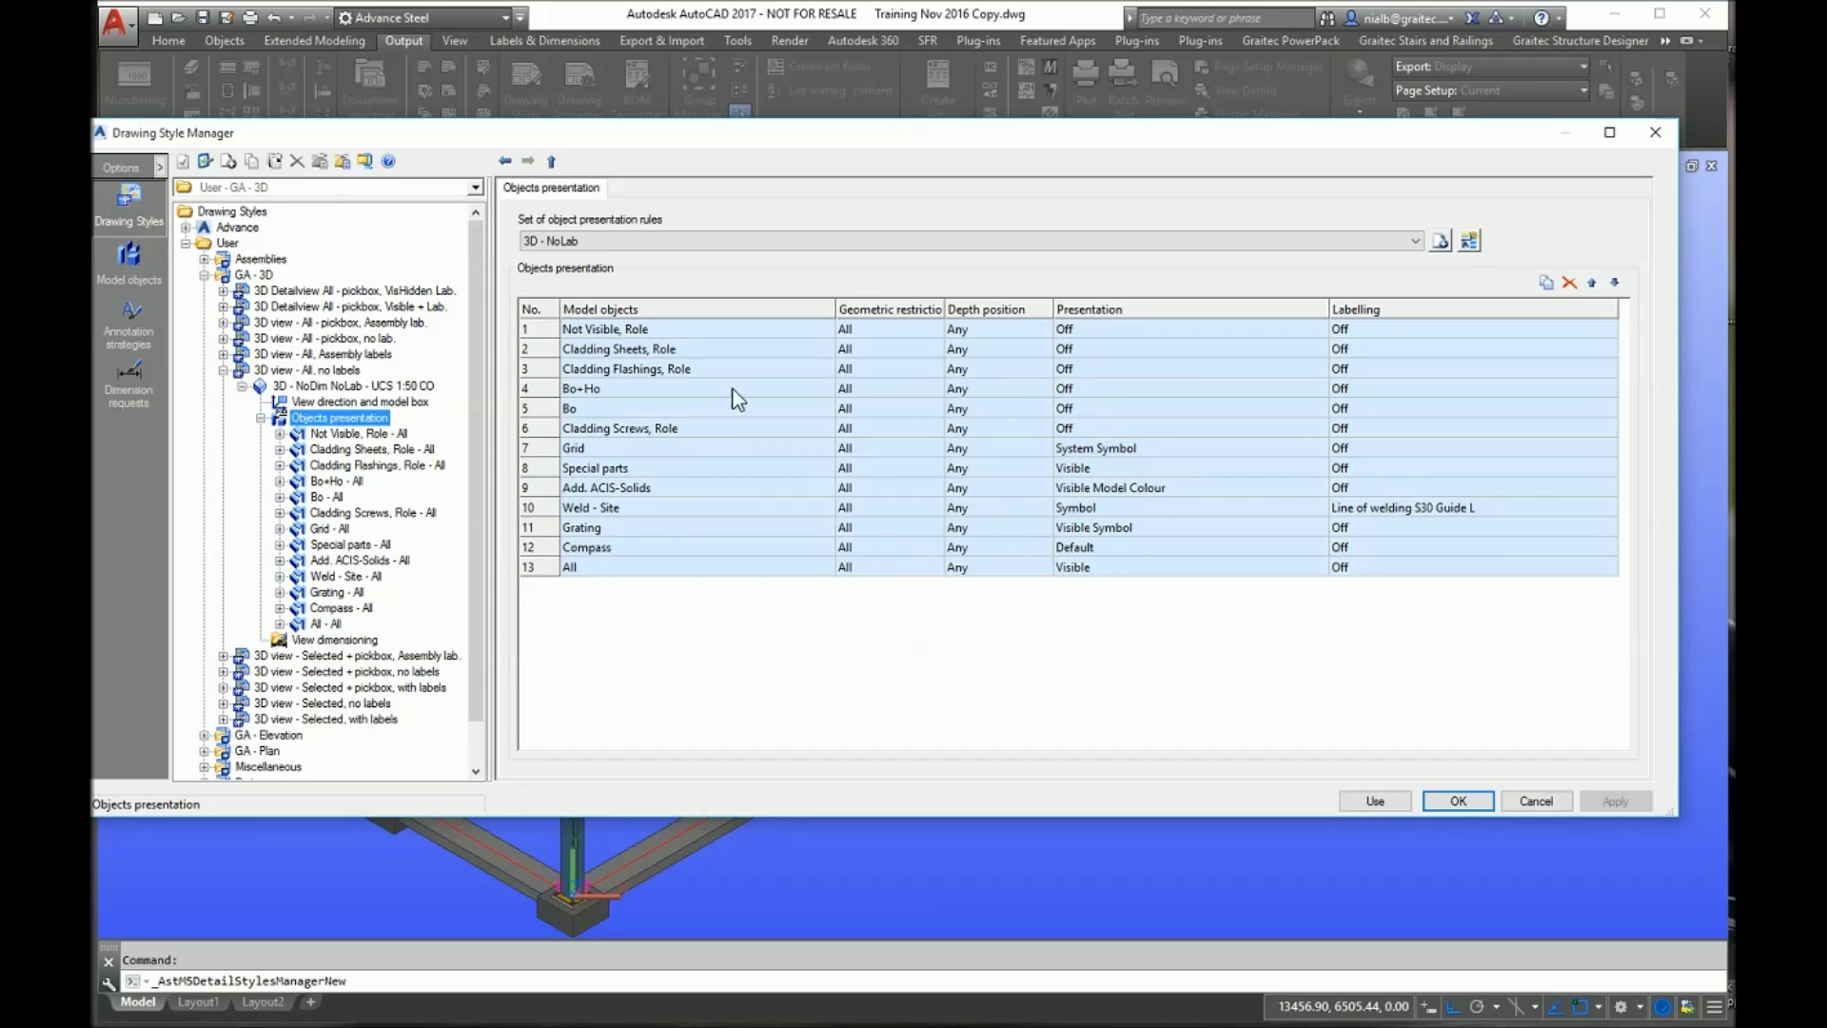
Set the Bo+Ho and Bo rows' Presentation to Visible and apply the rule changes.
left_click(1088, 388)
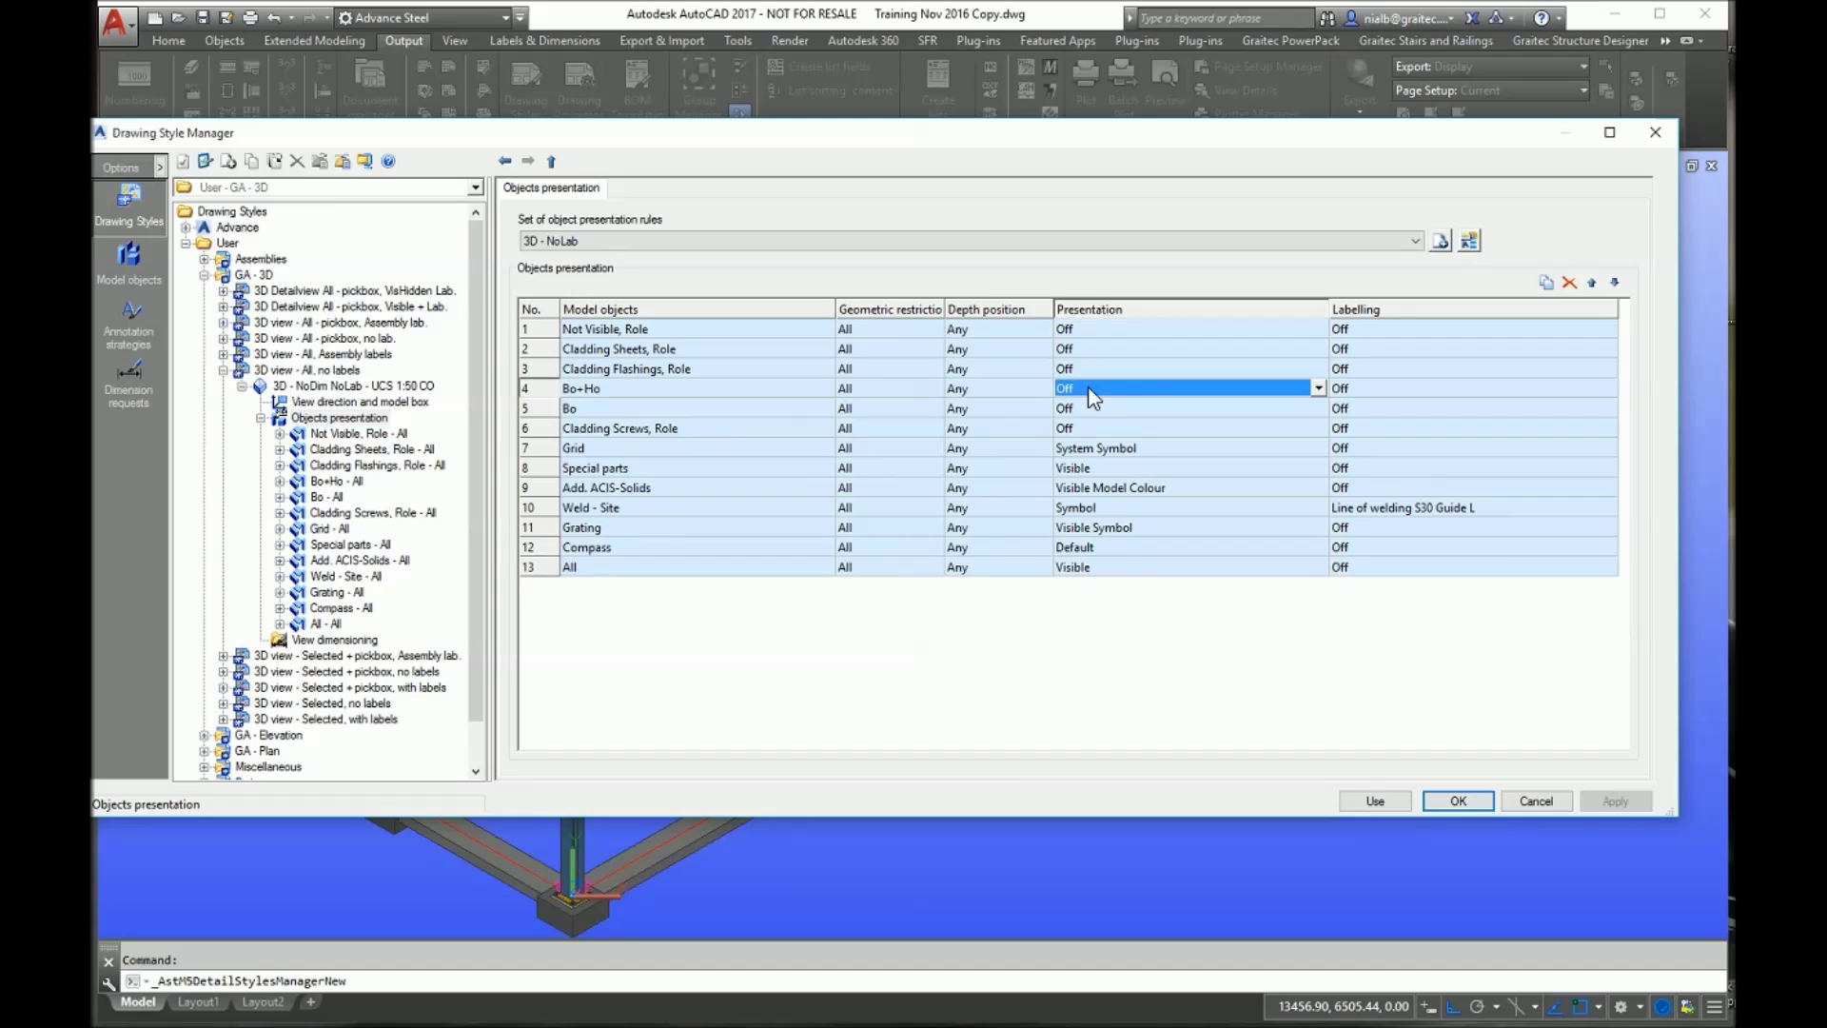
left_click(1315, 390)
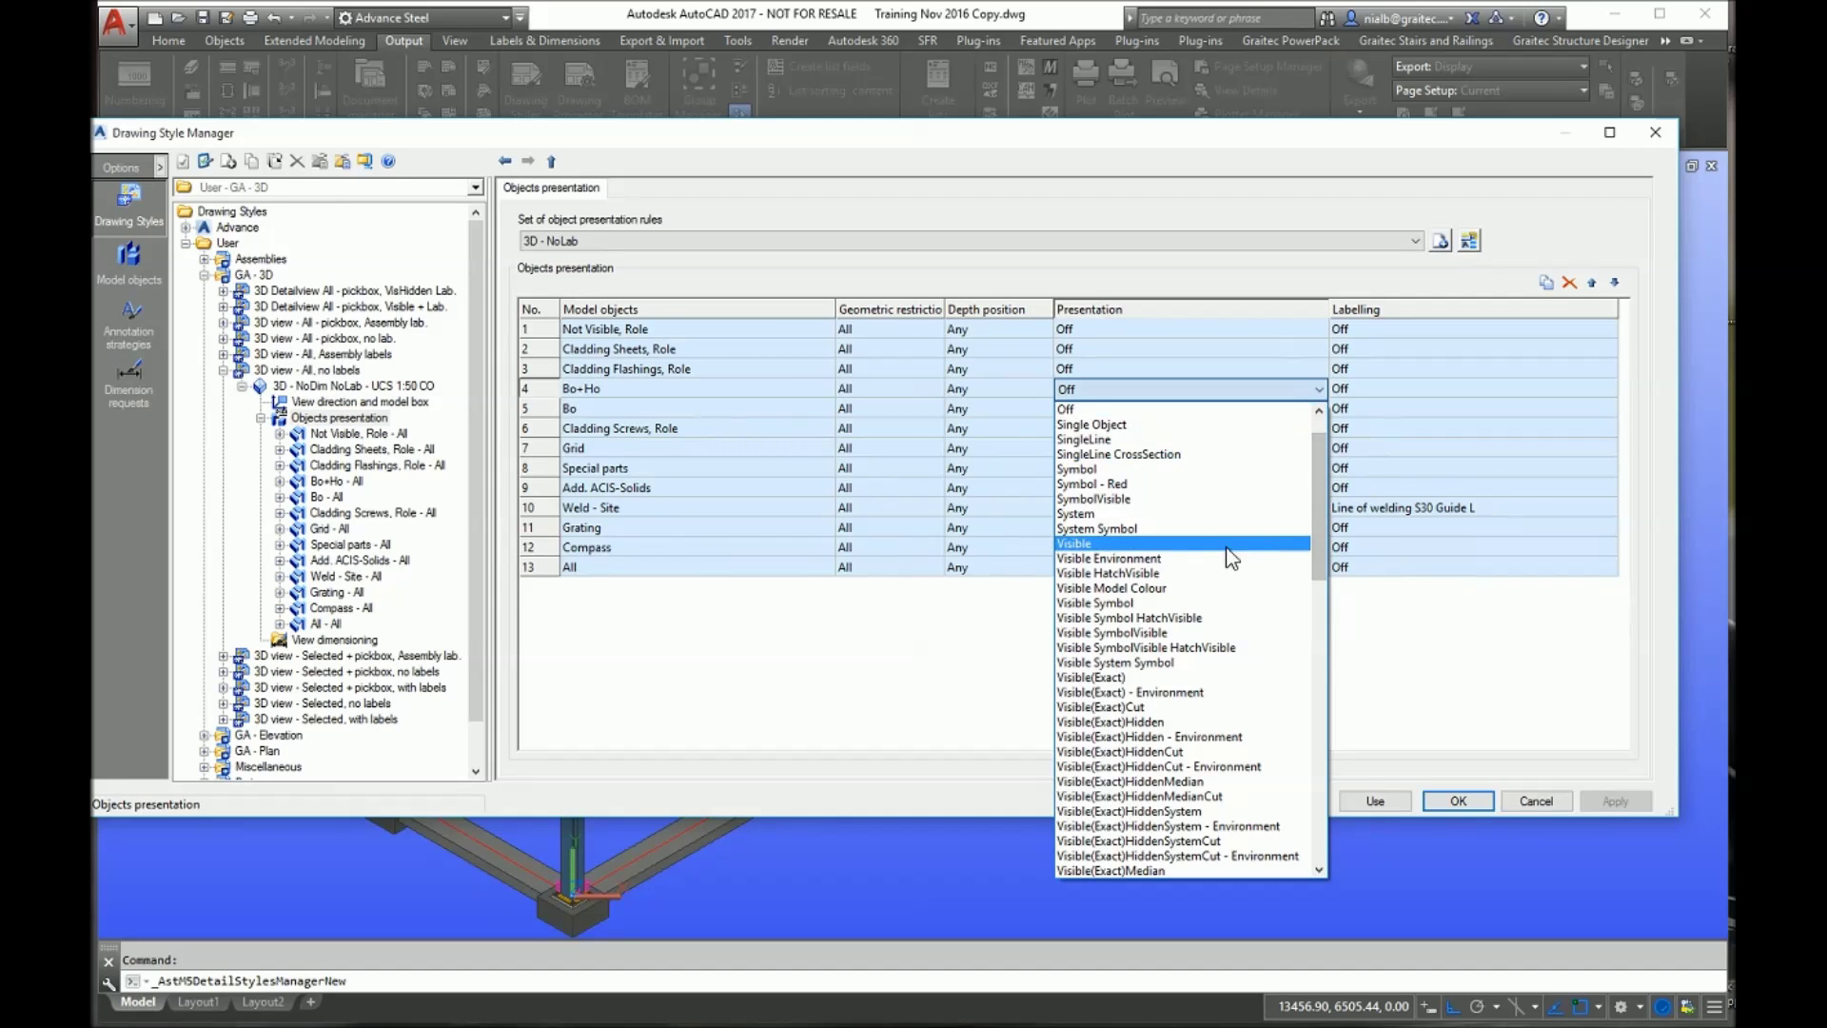
left_click(1074, 544)
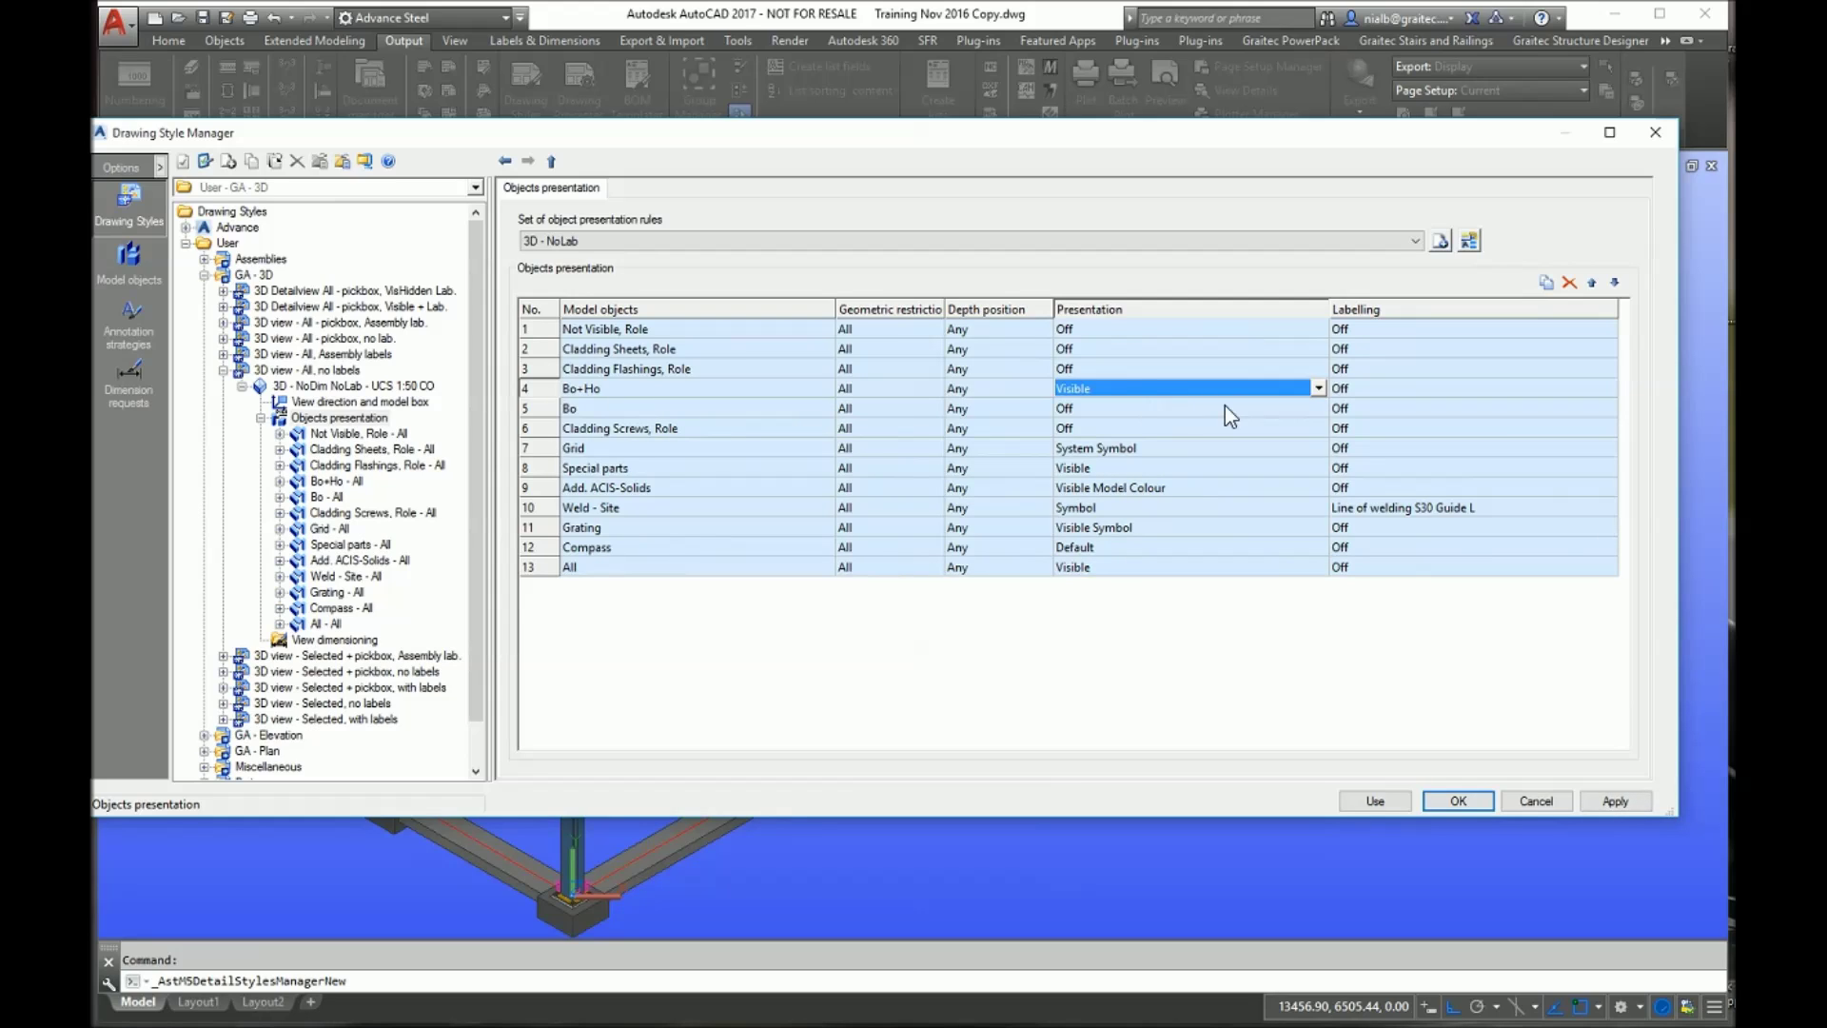
left_click(1103, 411)
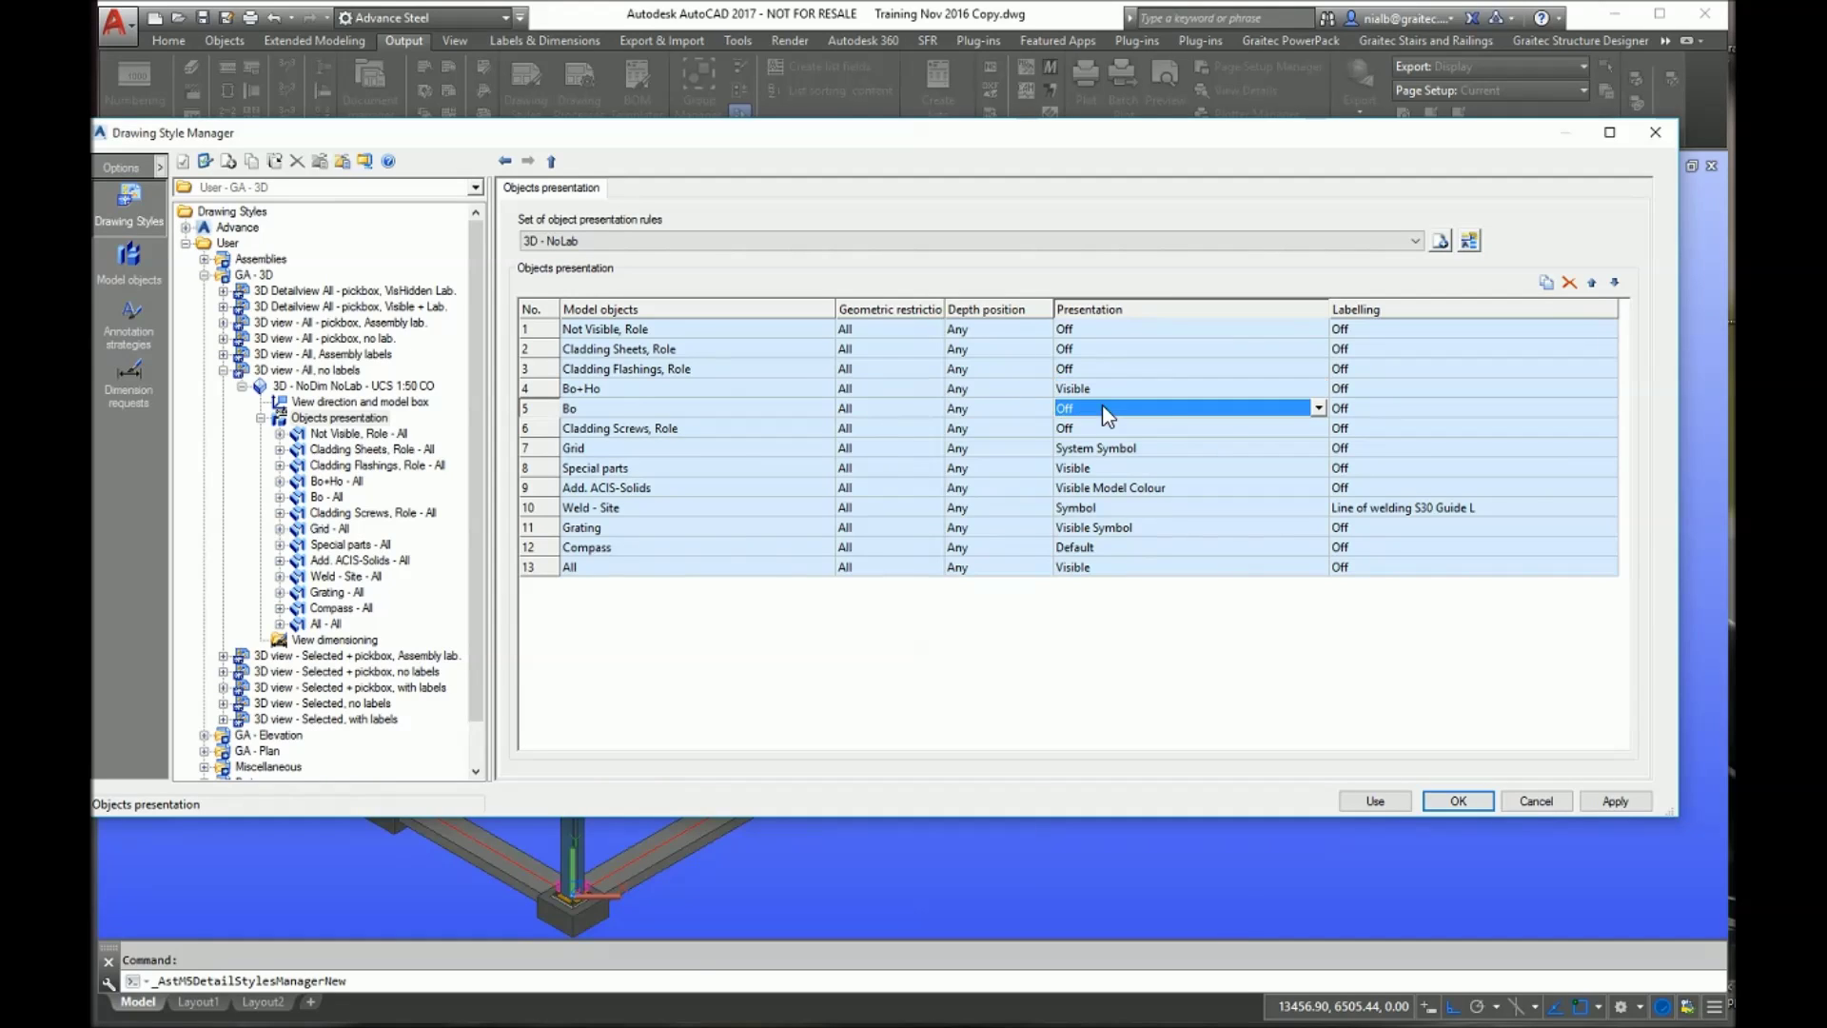
left_click(1319, 408)
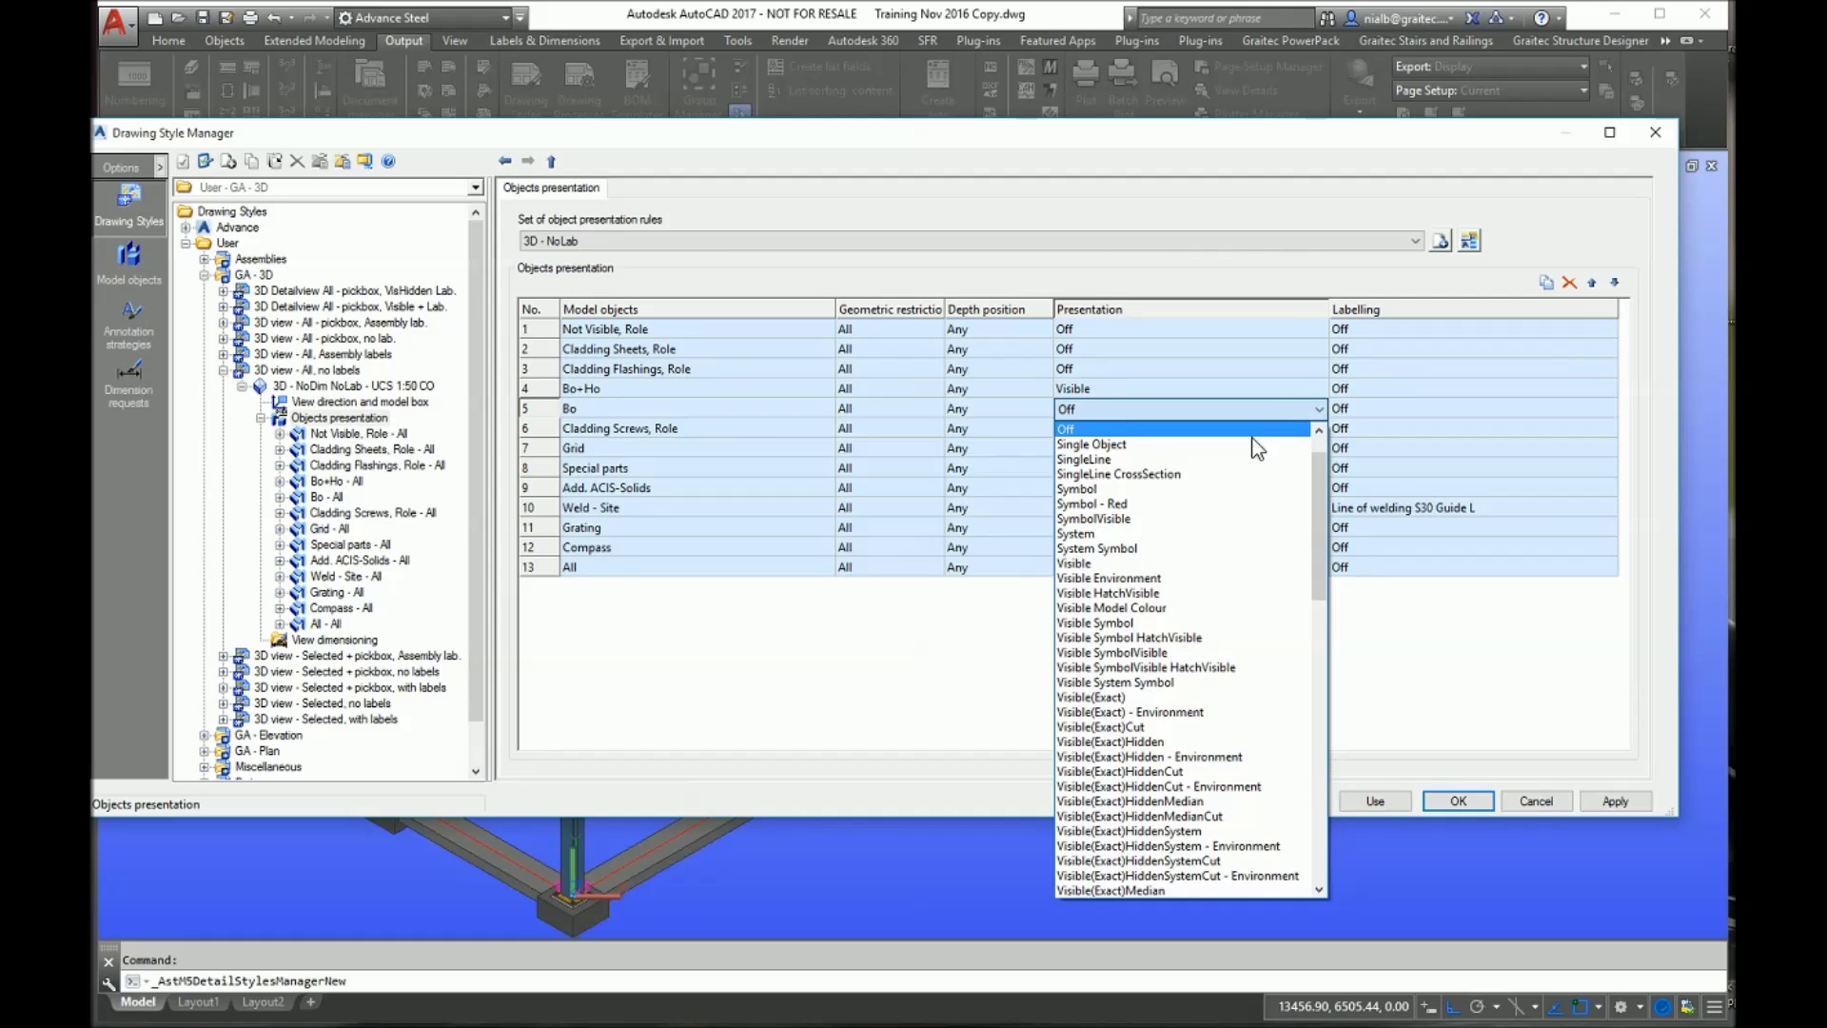
left_click(1111, 550)
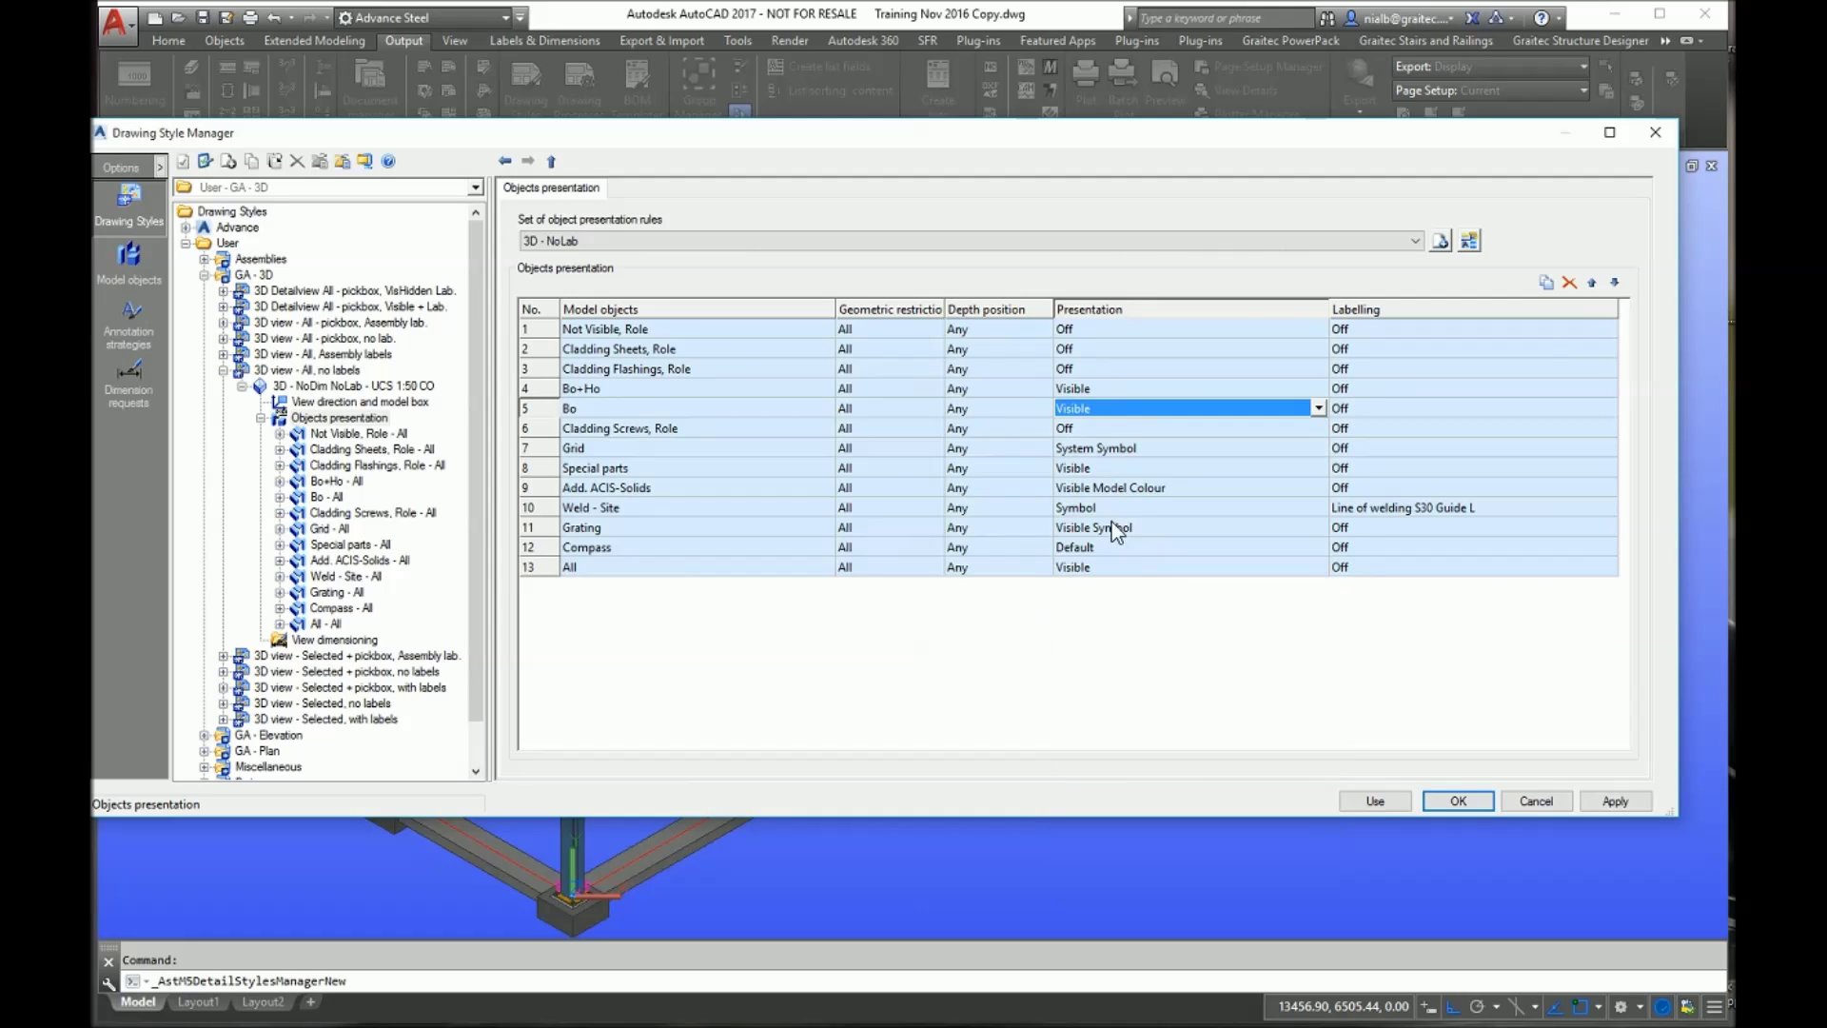
left_click(1614, 801)
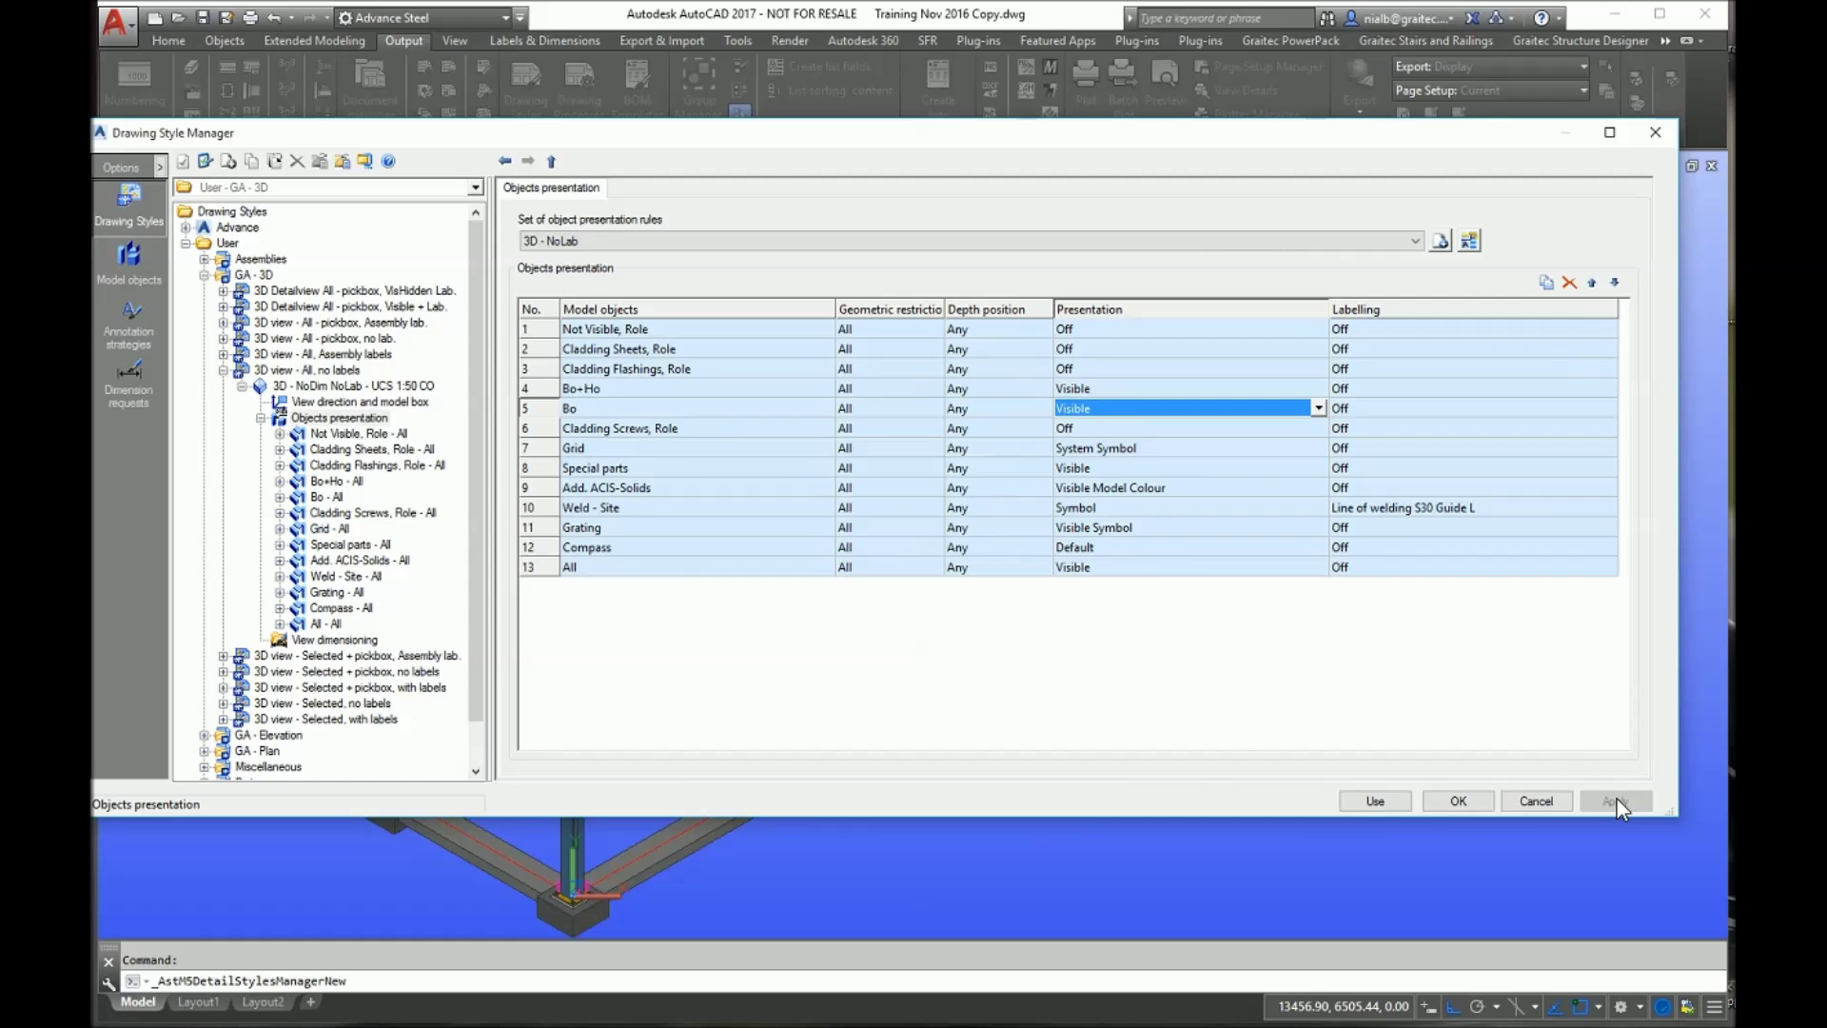
Confirm the drawing styles, set the UCS to the current view, and start a new camera.
left_click(1459, 801)
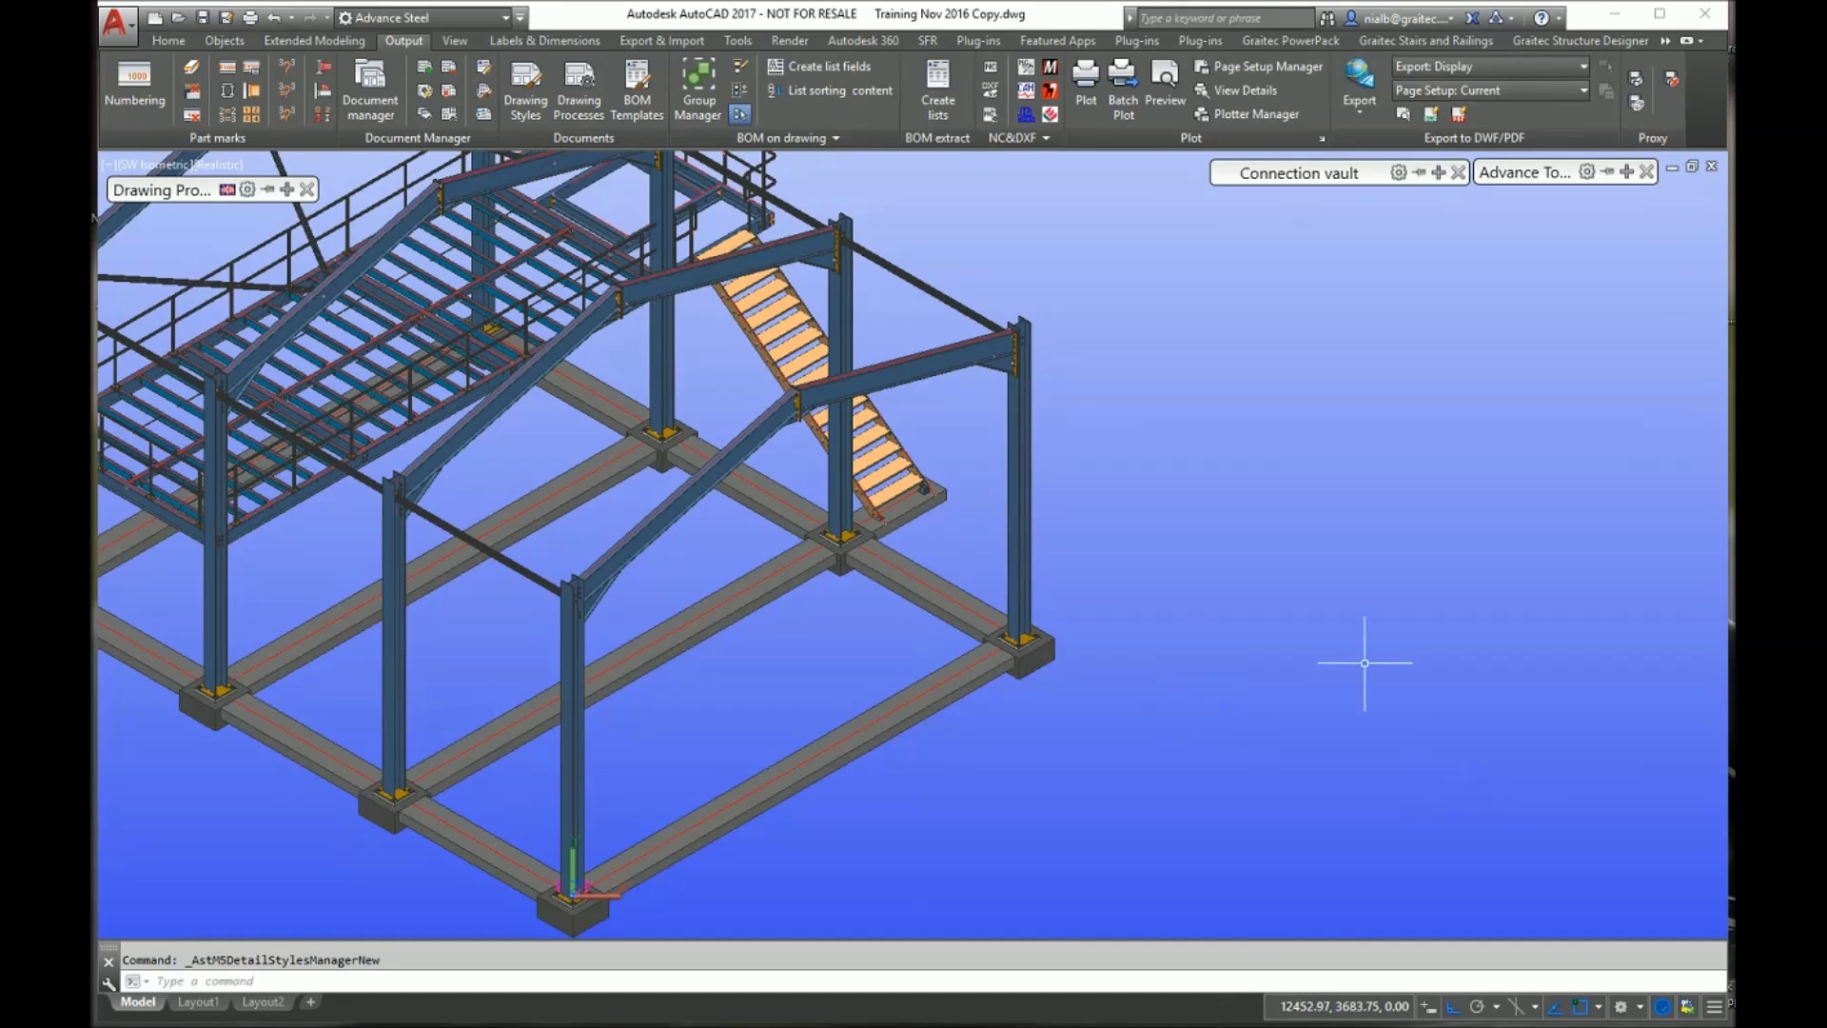
left_click(1526, 177)
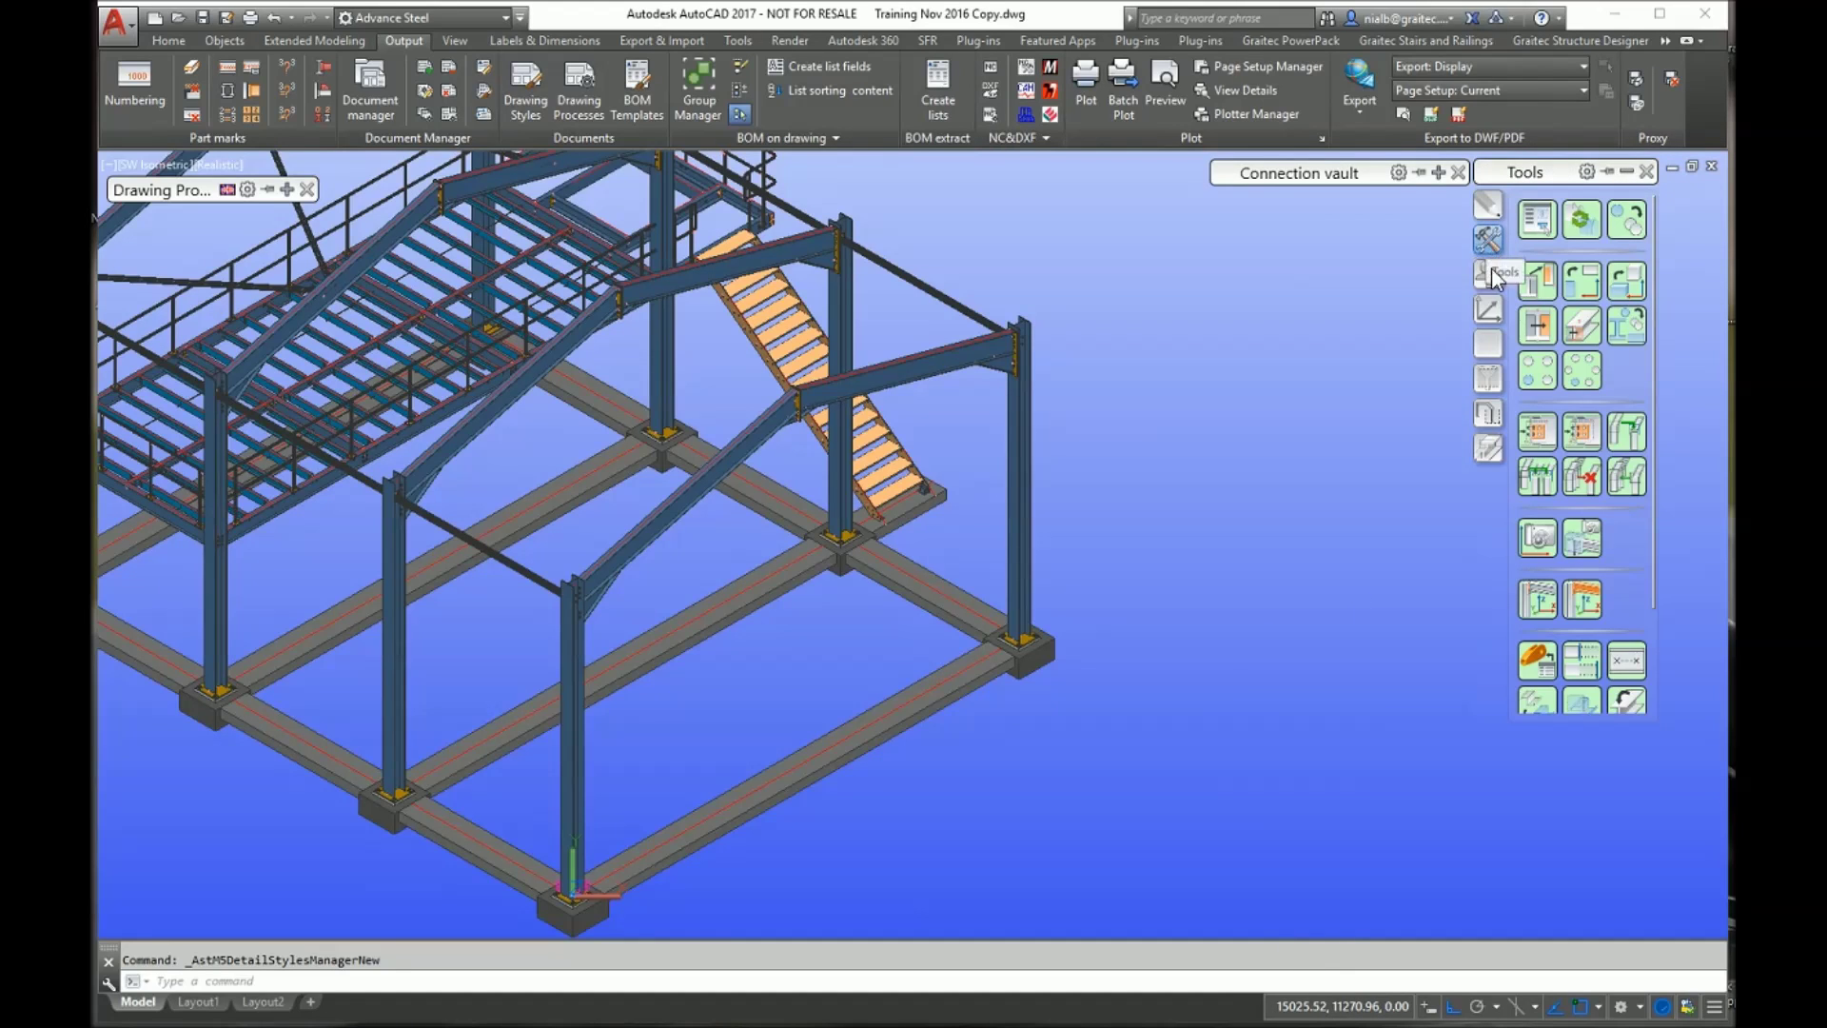
left_click(1488, 312)
left_click(1624, 222)
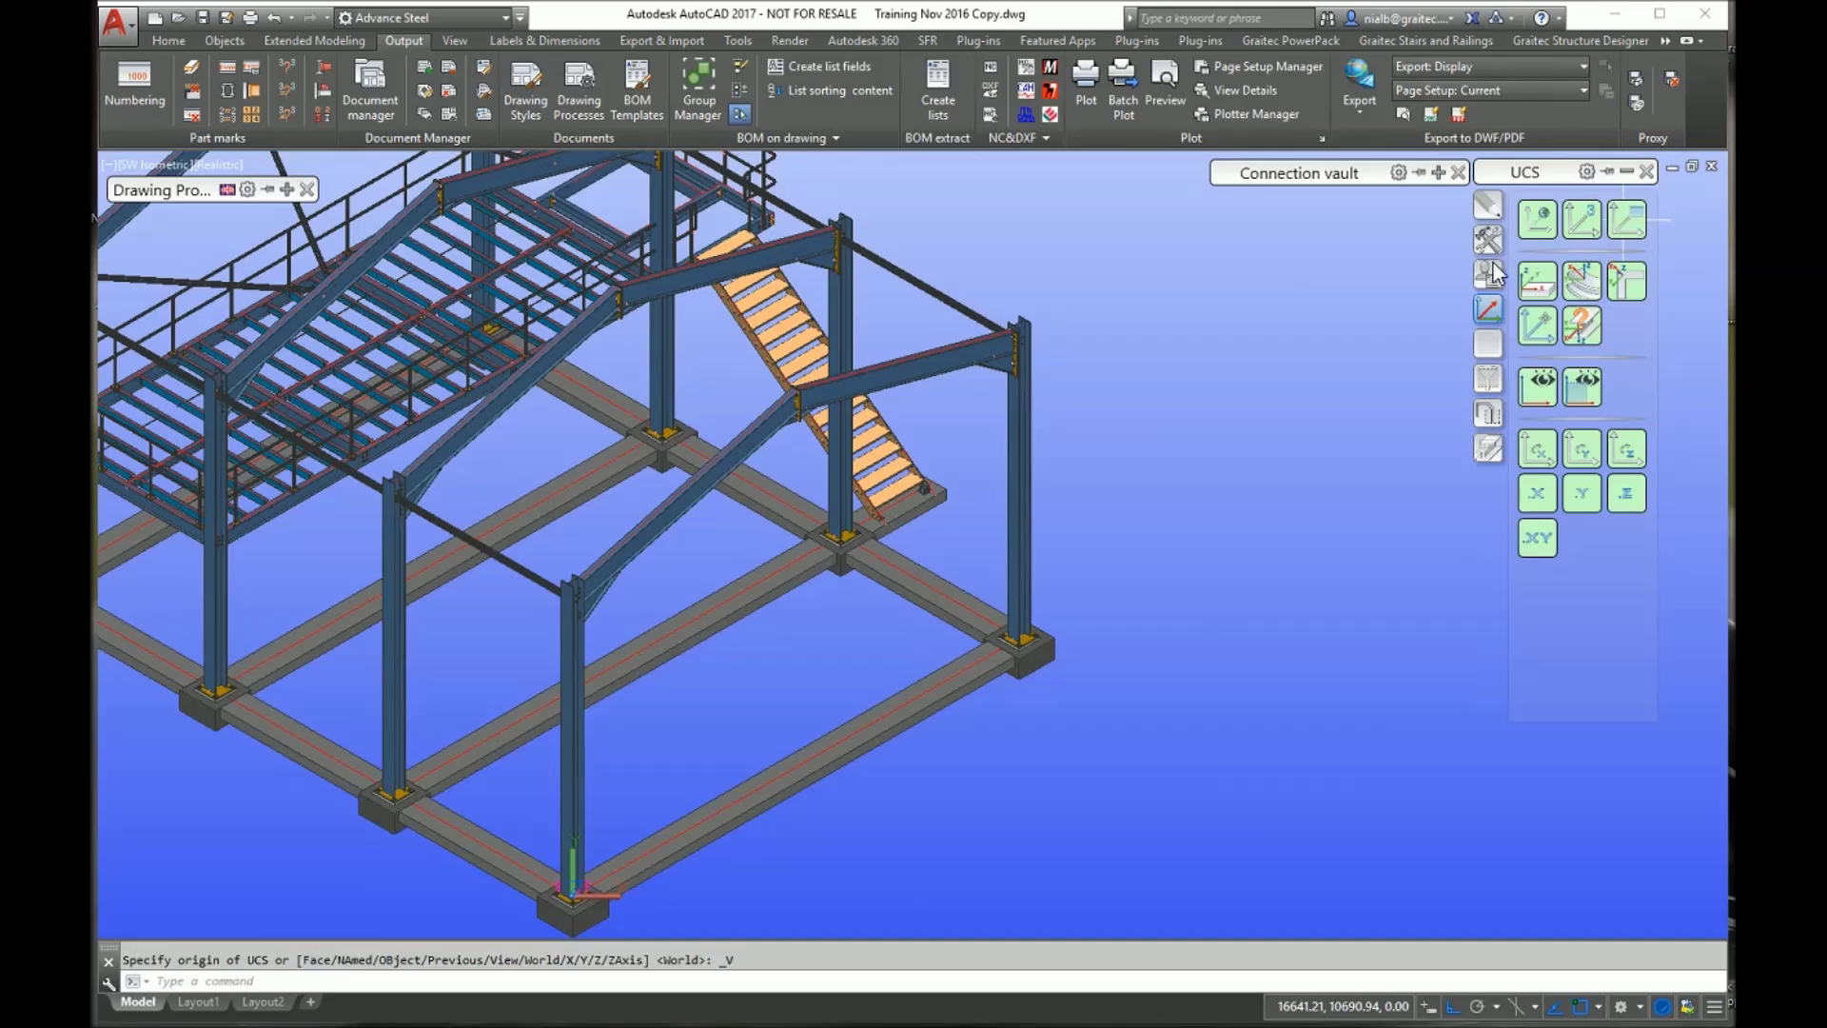
left_click(1488, 241)
left_click(1538, 538)
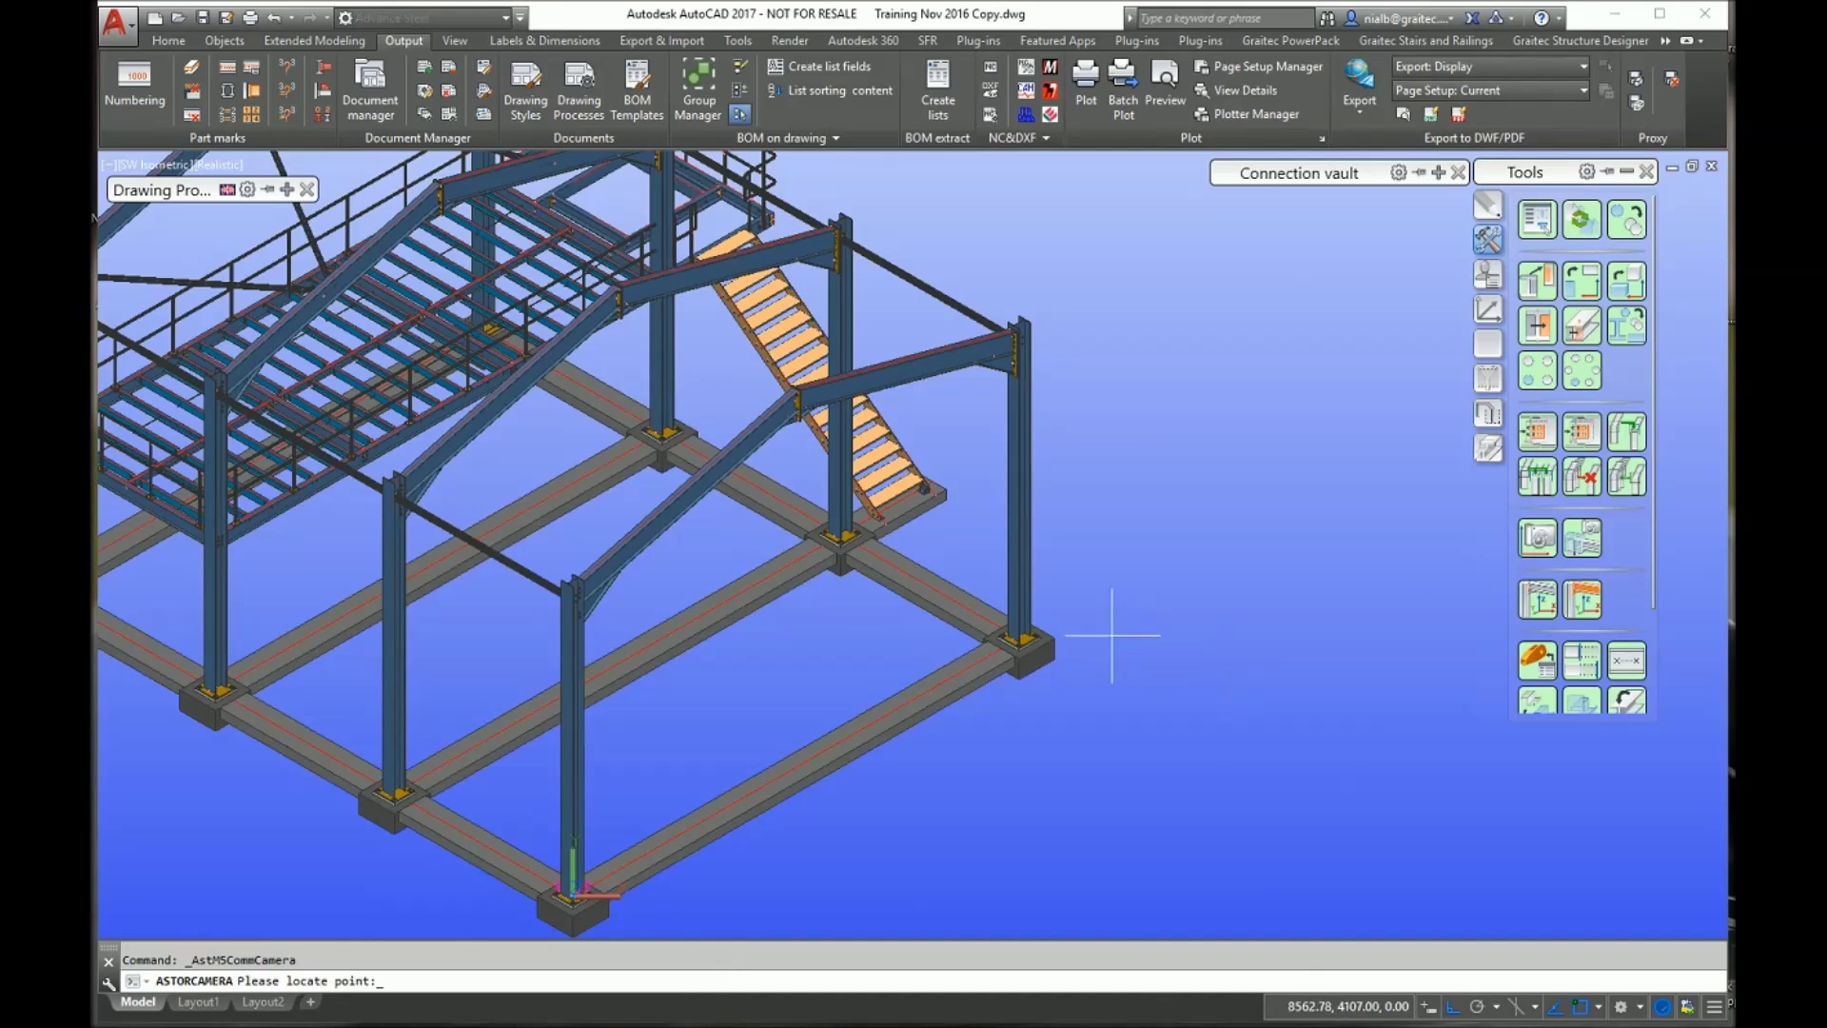
Describe the camera as 'SW Isometric' and show its Detail box settings.
left_click(1186, 414)
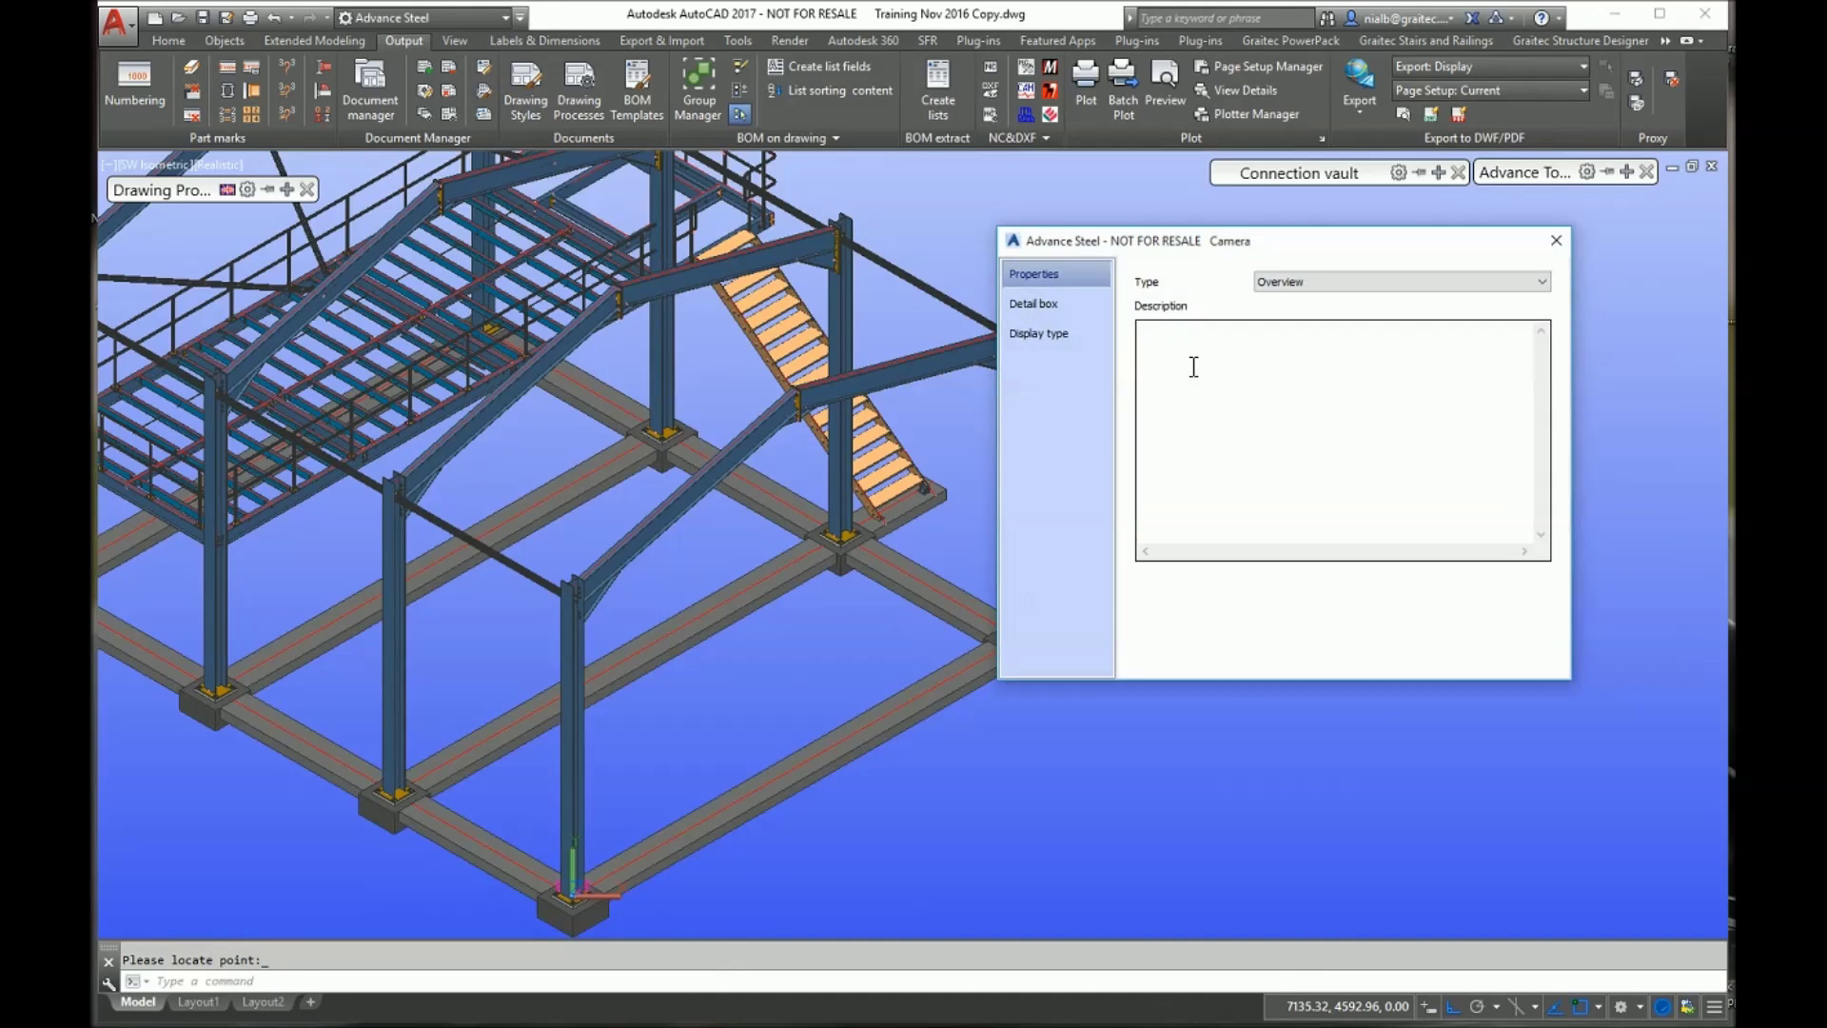
type("SW ")
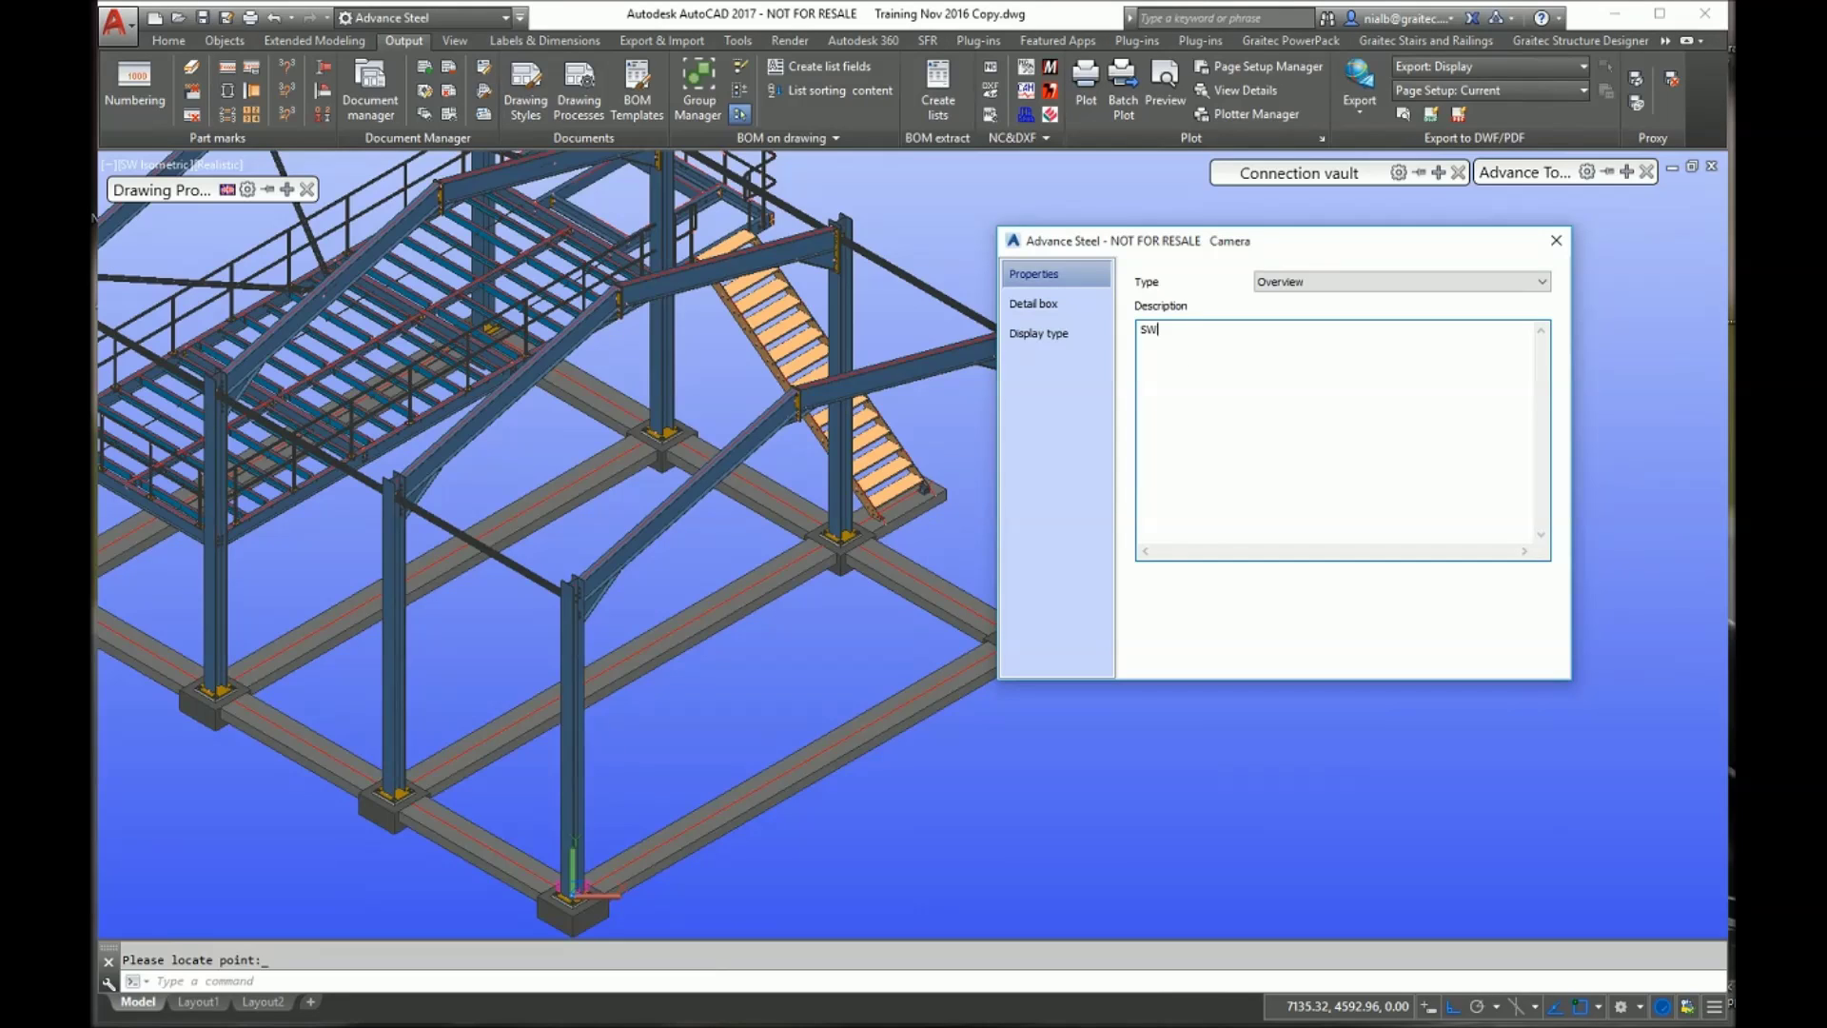
type("Isometr")
type("ic")
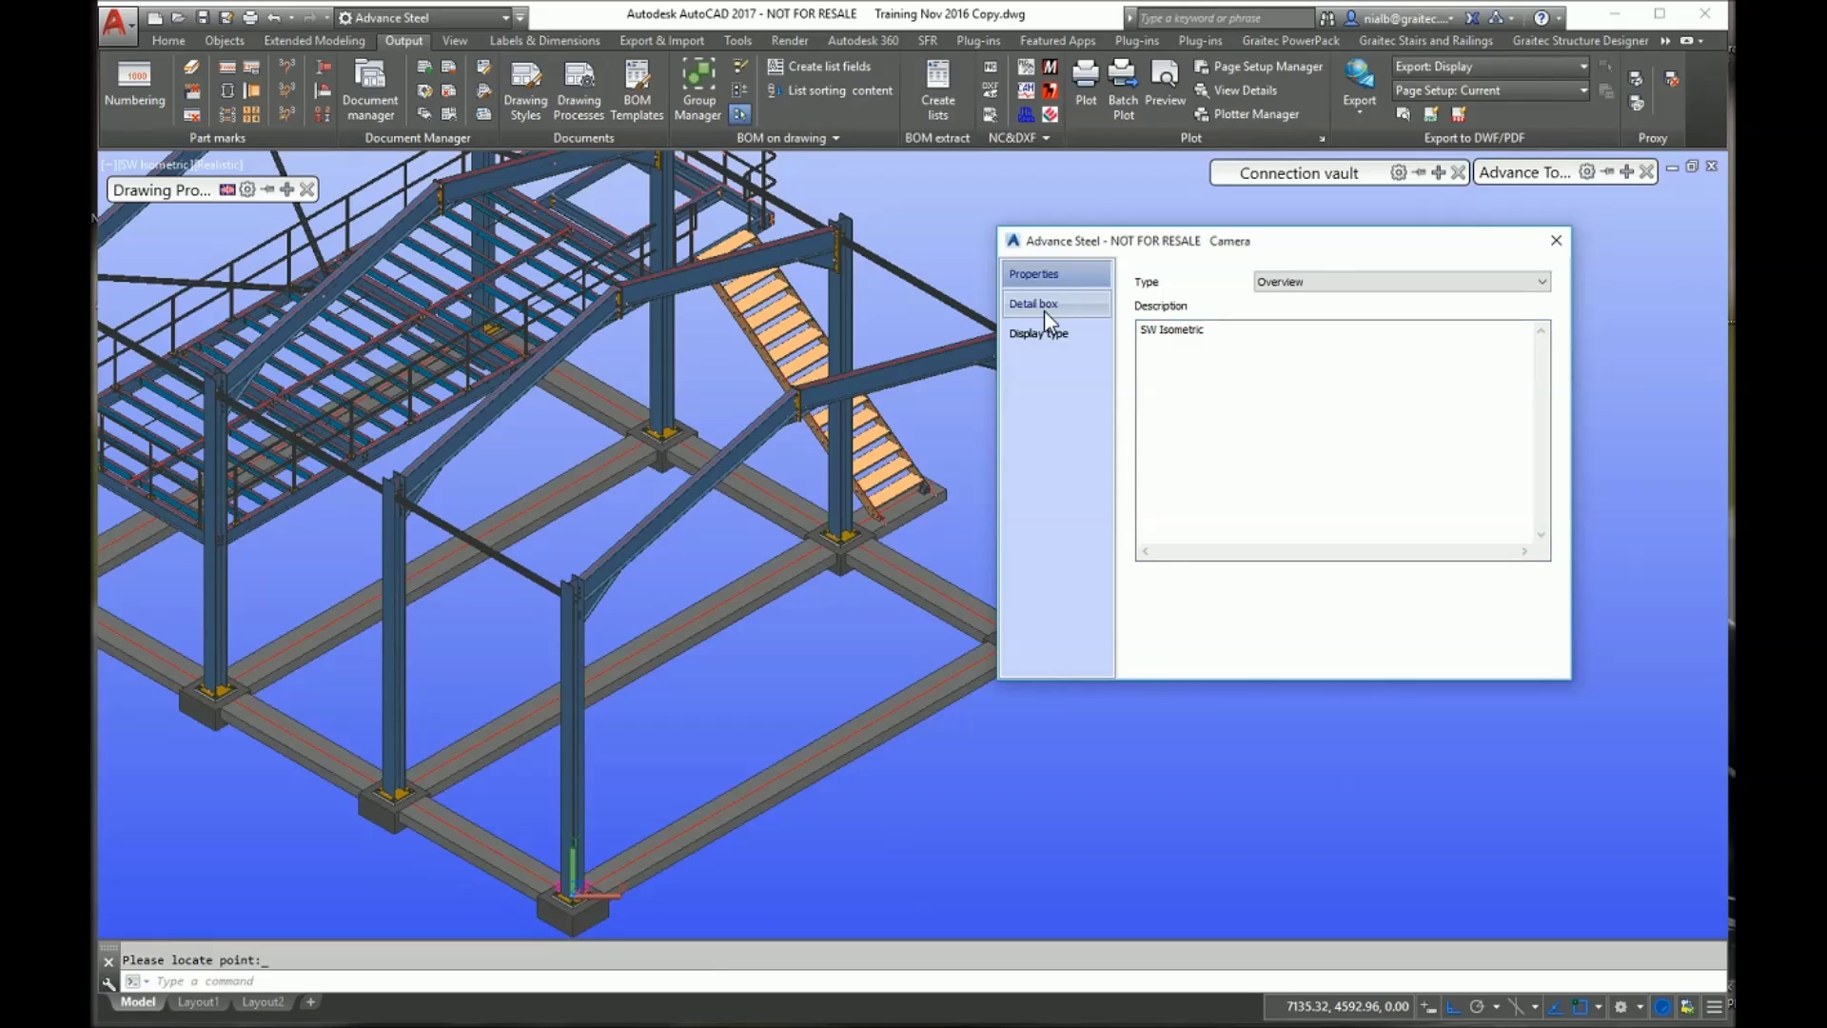
left_click(1043, 305)
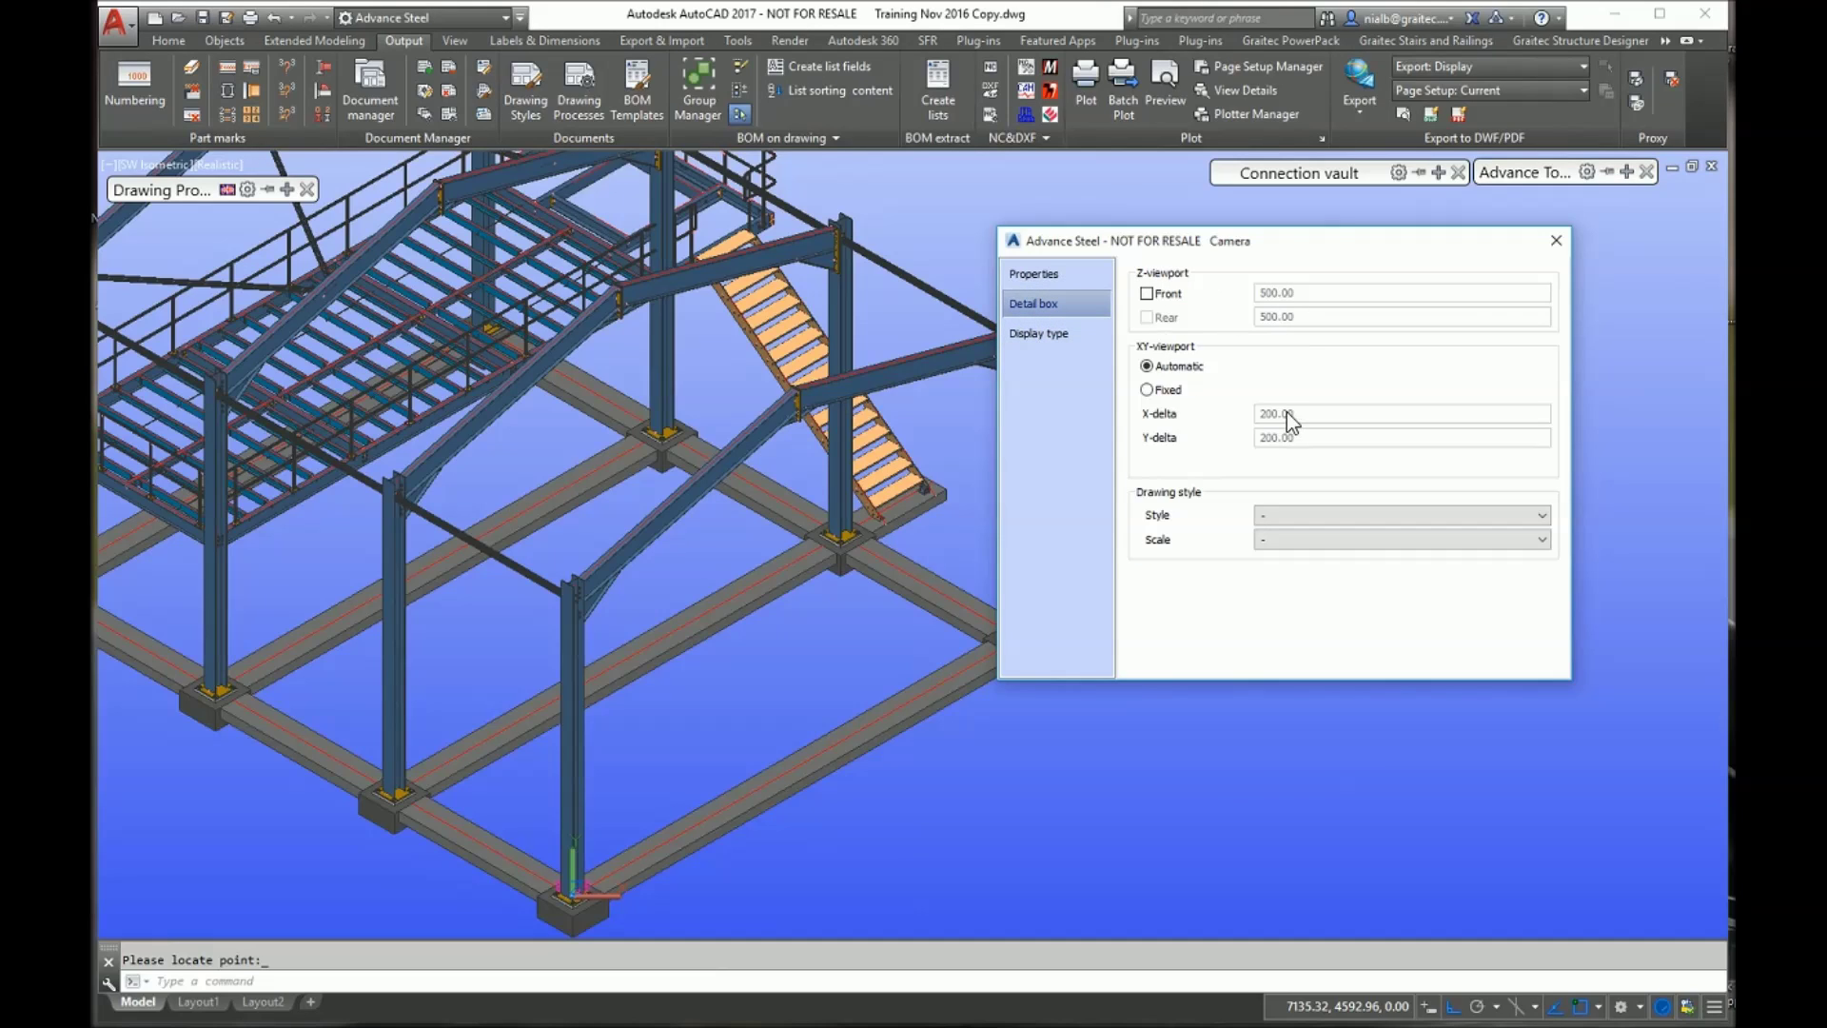
left_click(1541, 514)
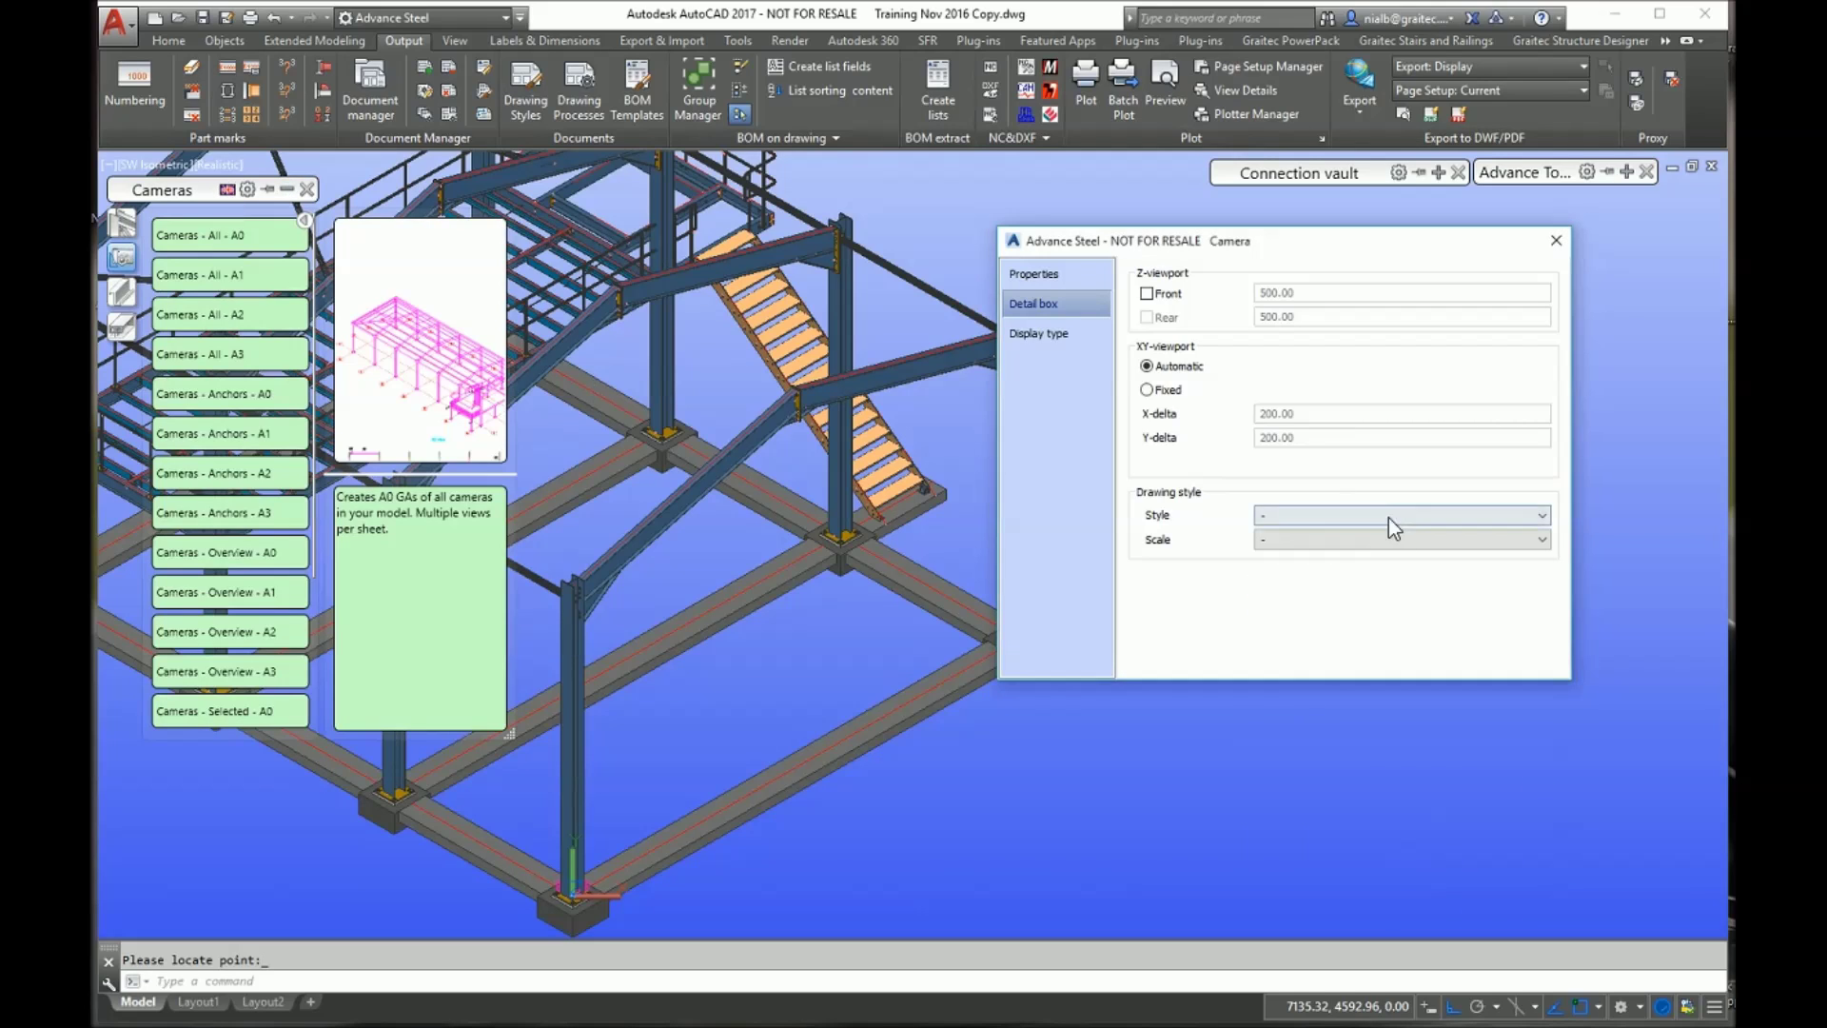
left_click(1541, 515)
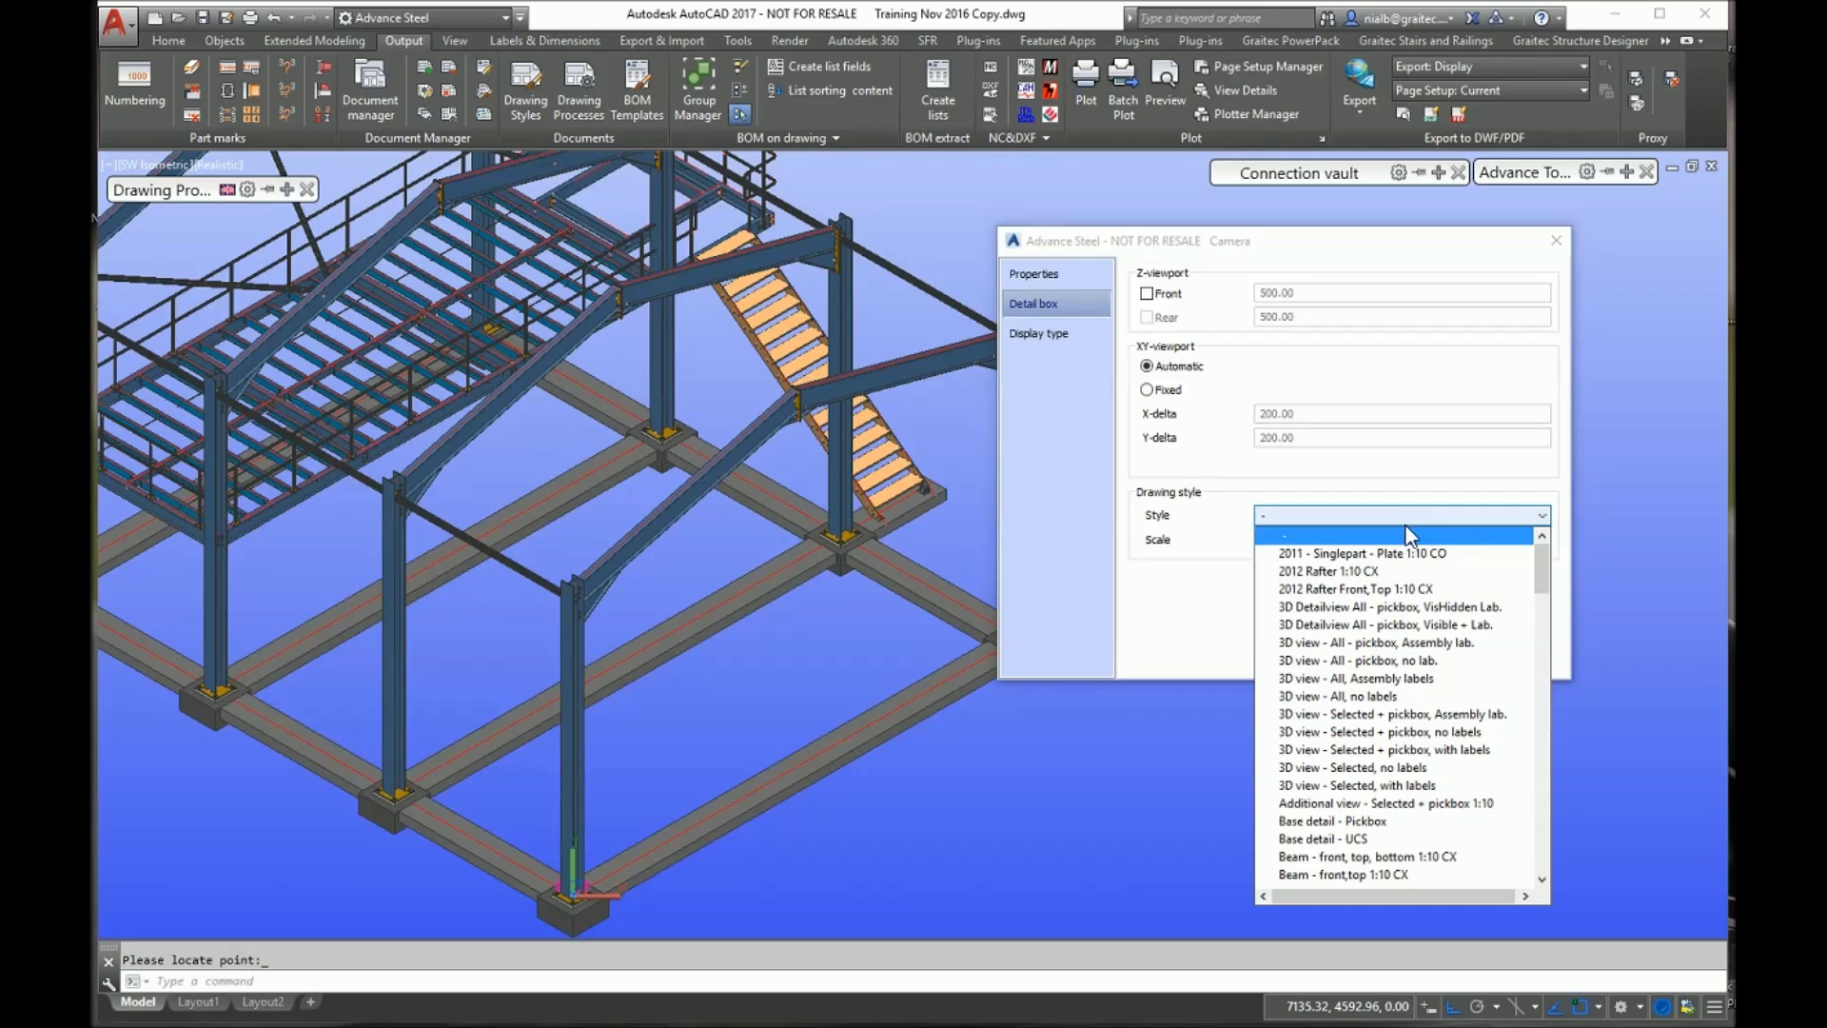
scroll(1383, 605, "down", 5)
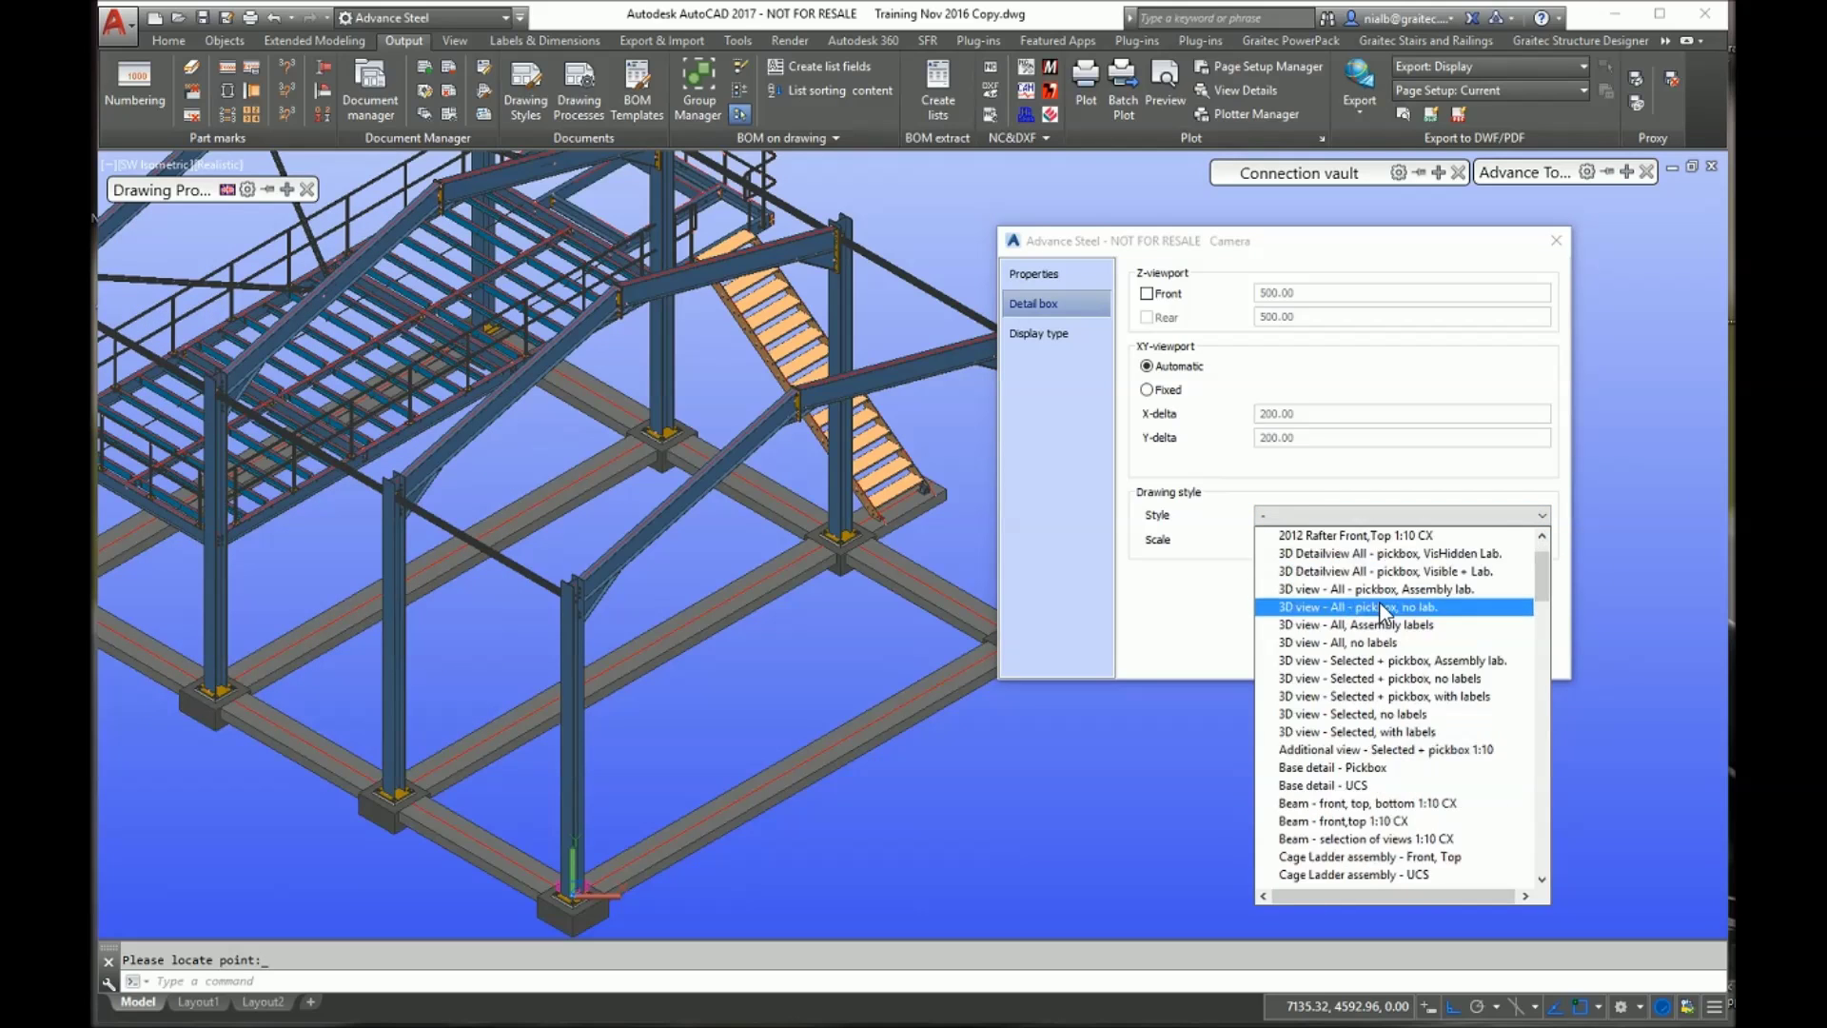
scroll(1383, 606, "down", 5)
scroll(1381, 605, "down", 5)
scroll(1382, 611, "down", 5)
scroll(1383, 614, "down", 5)
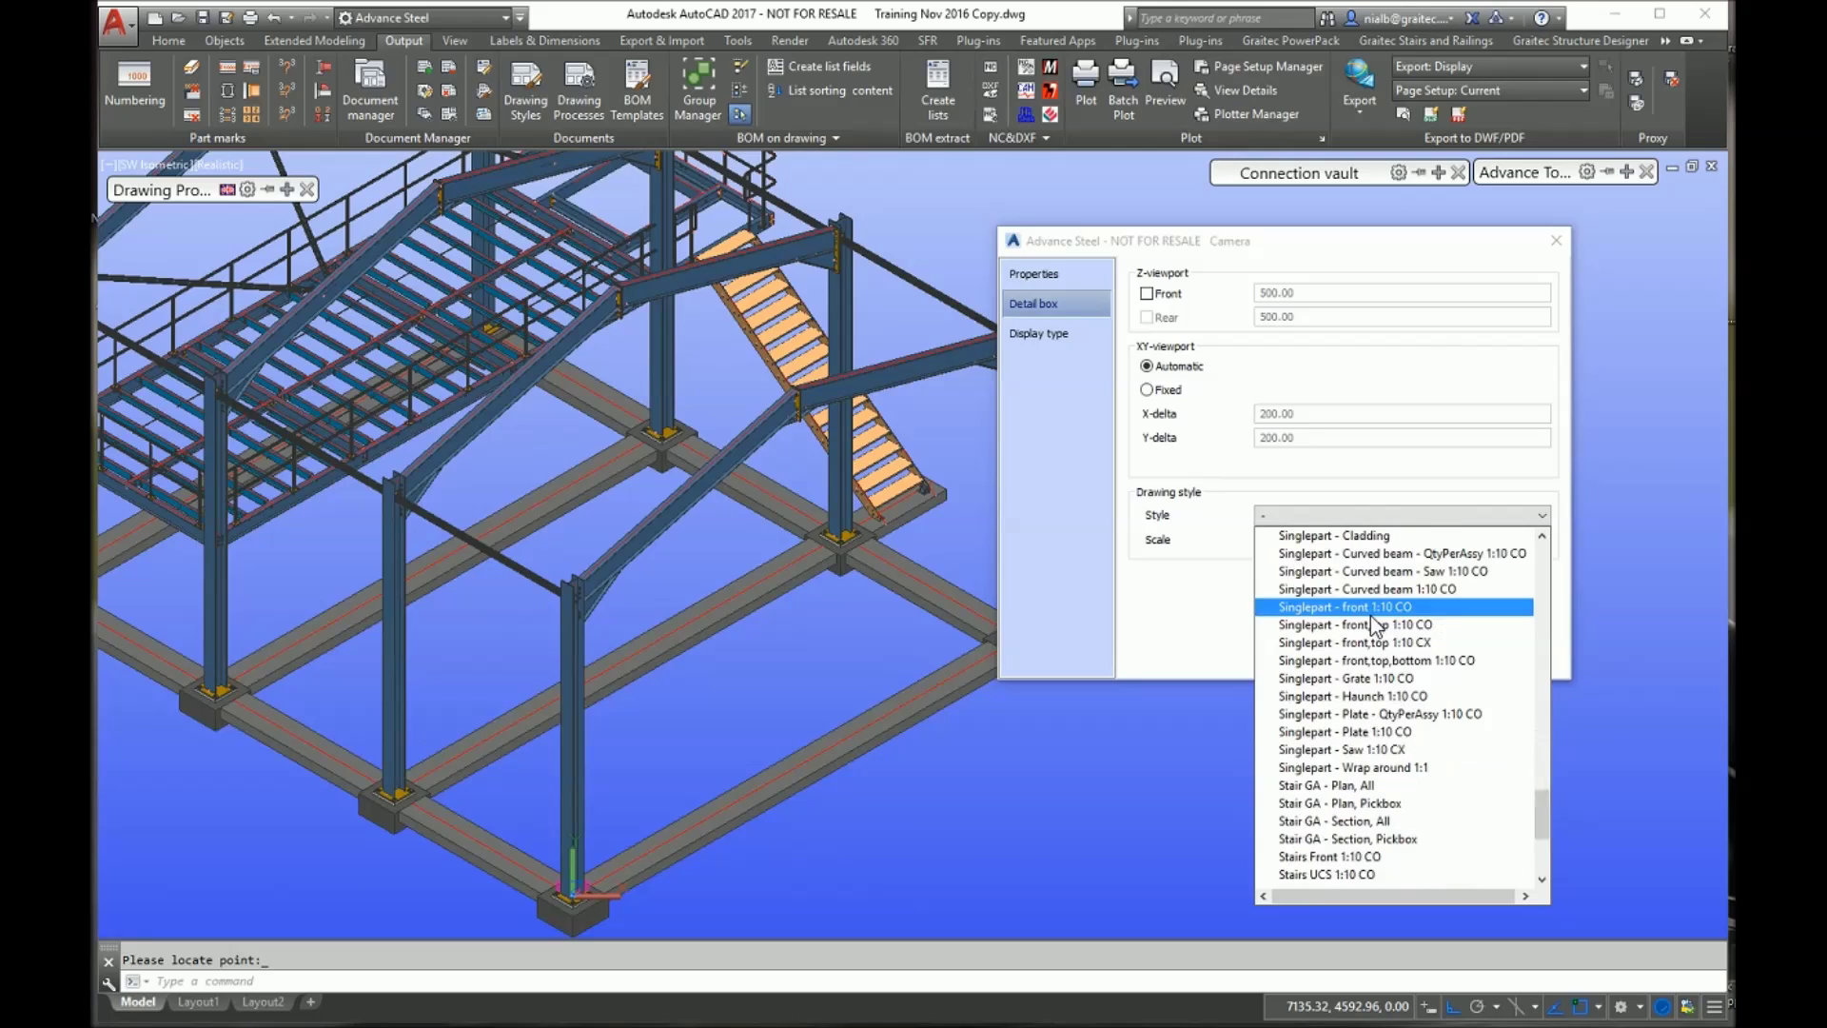
scroll(1381, 614, "down", 5)
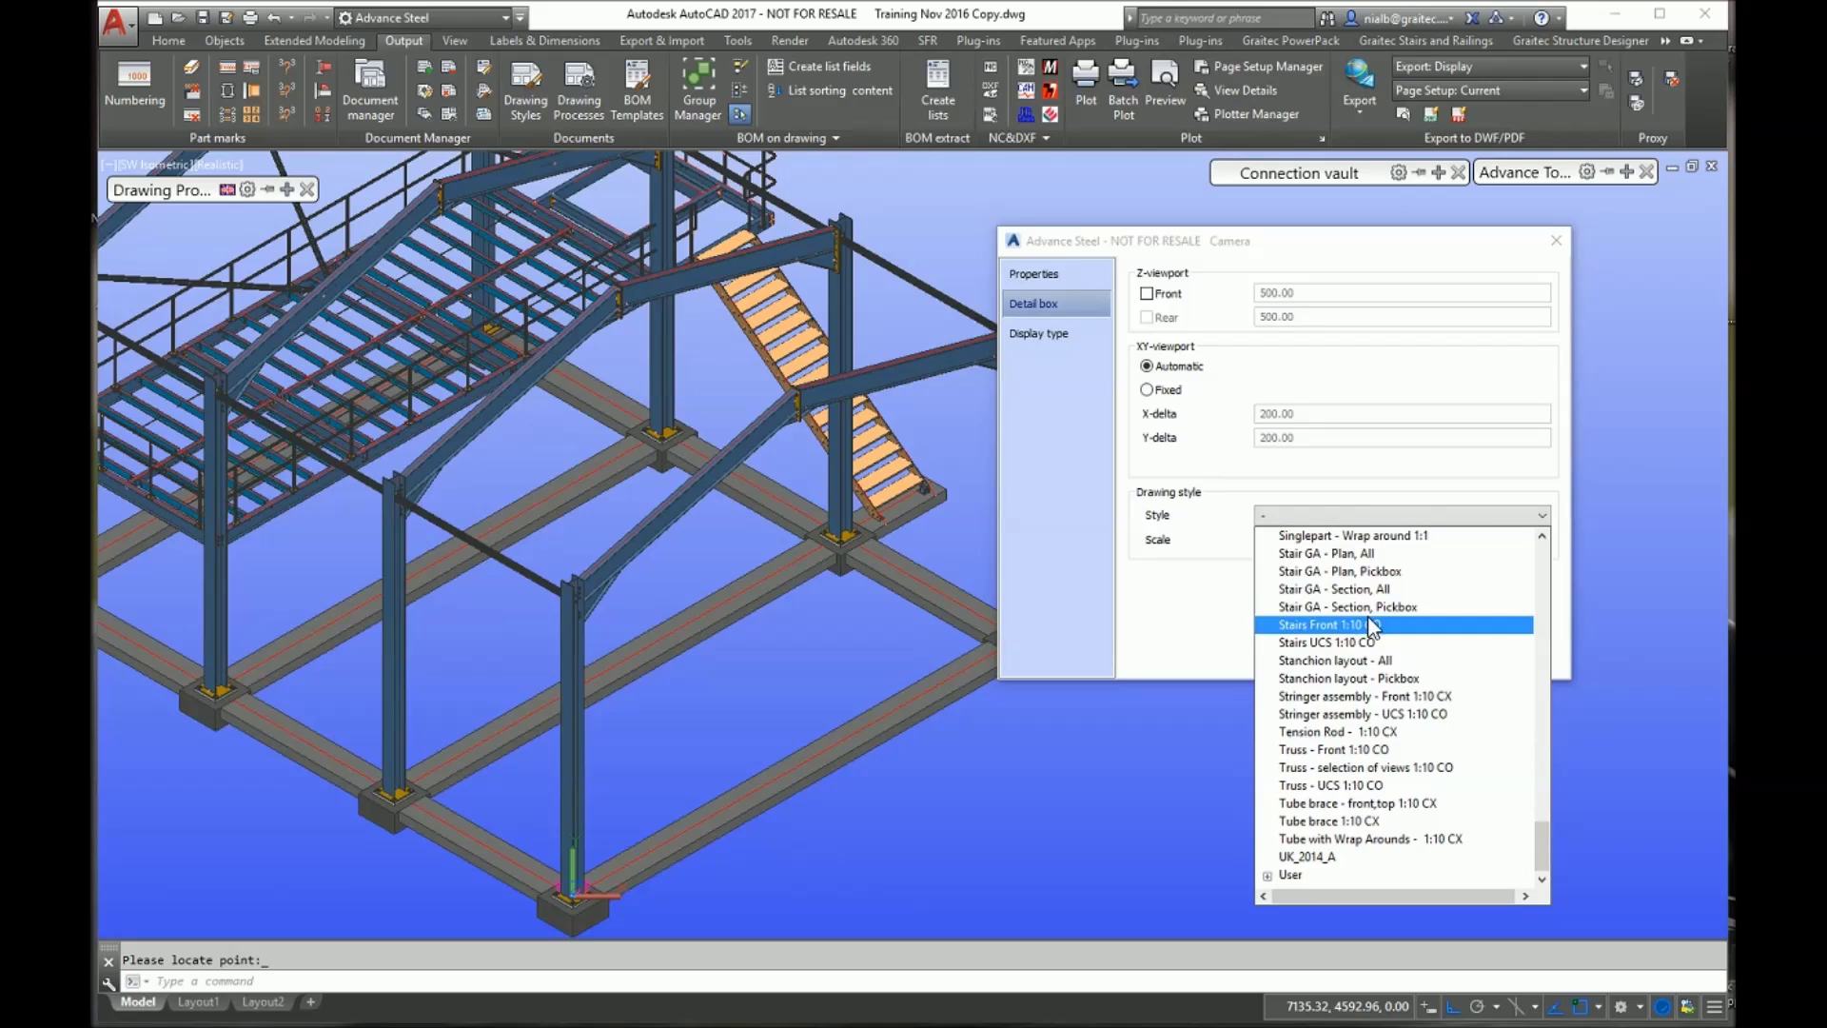
Assign the User style '3D view - All, no labels' at scale 1:50 and close the camera properties.
left_click(1269, 876)
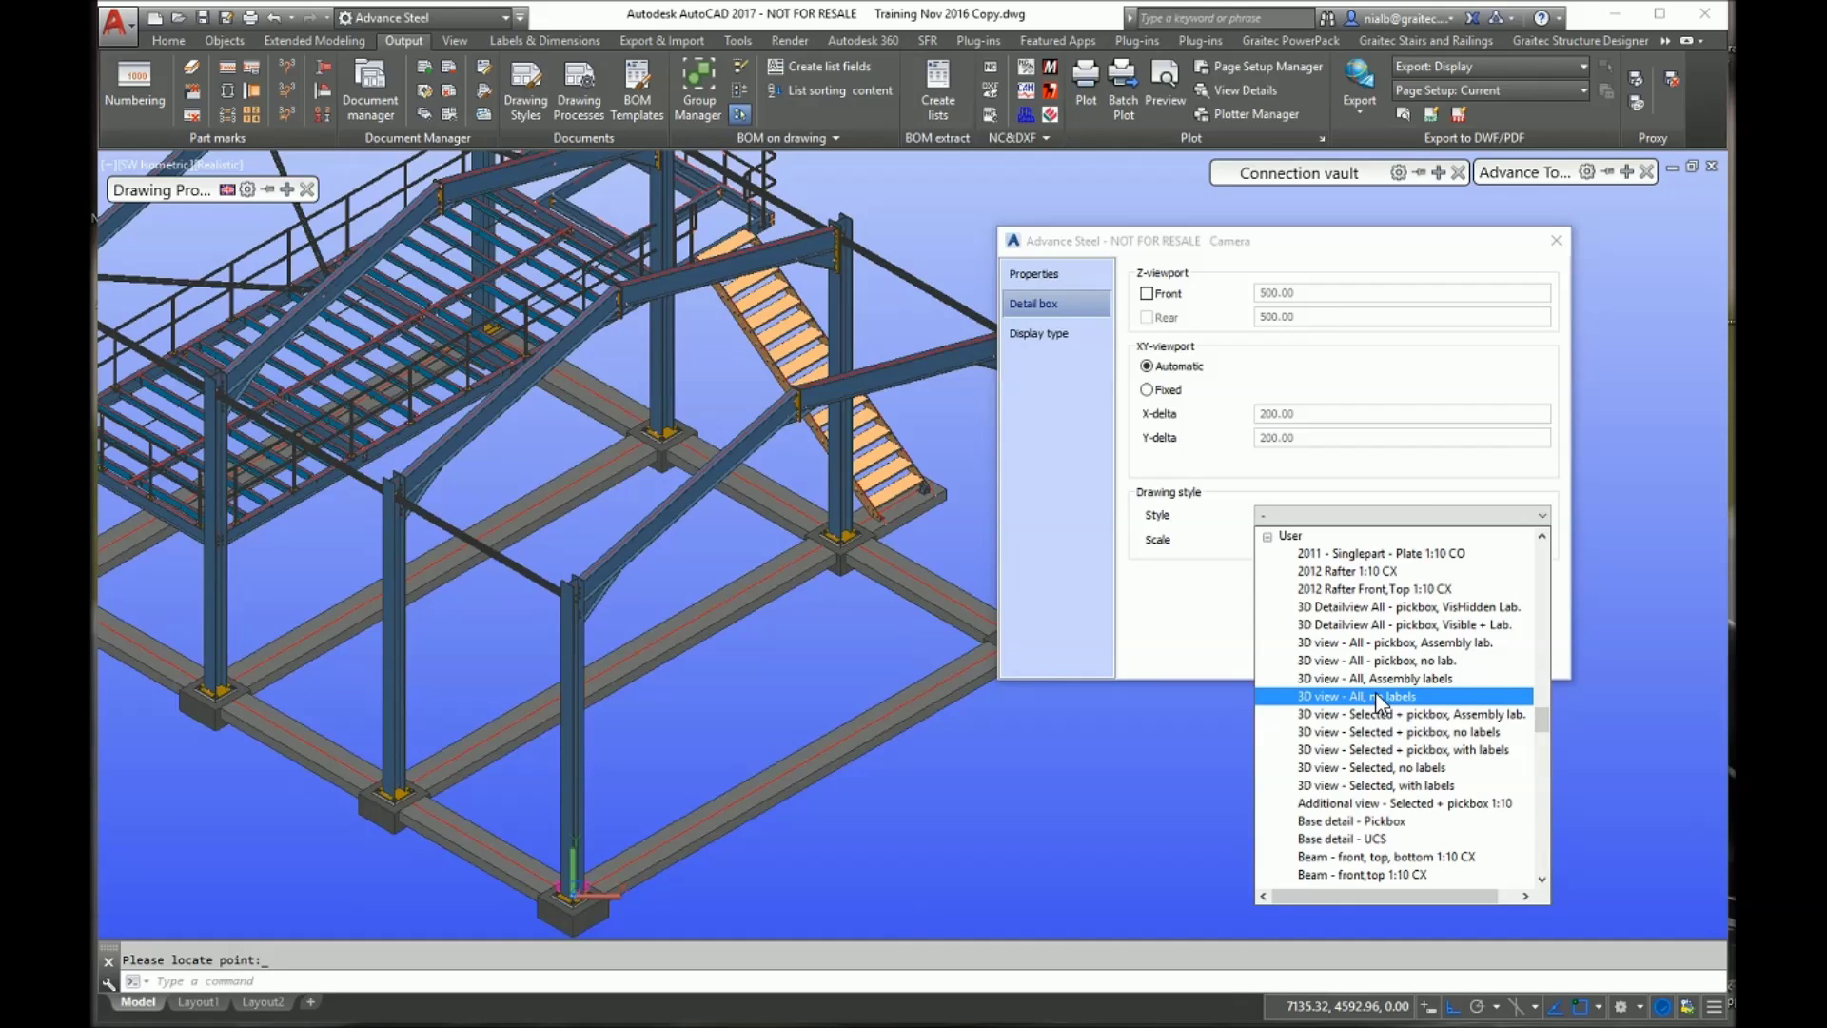
left_click(1341, 697)
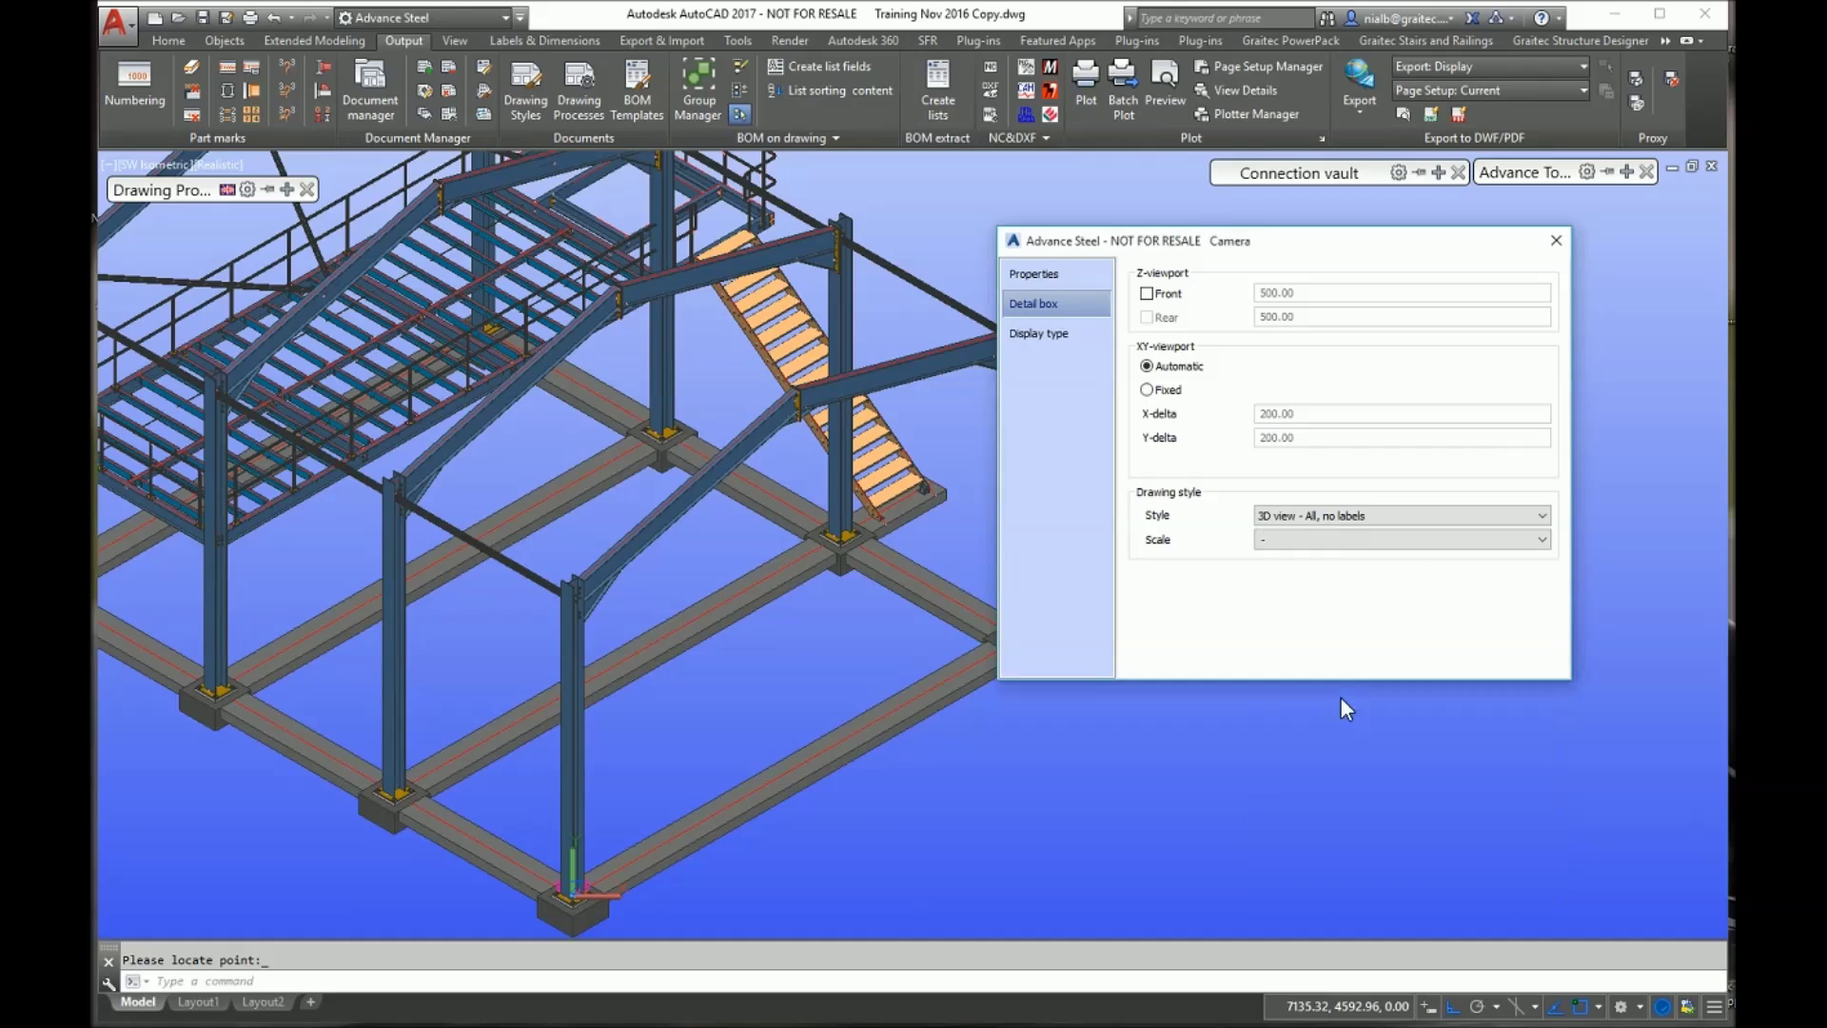
left_click(1374, 539)
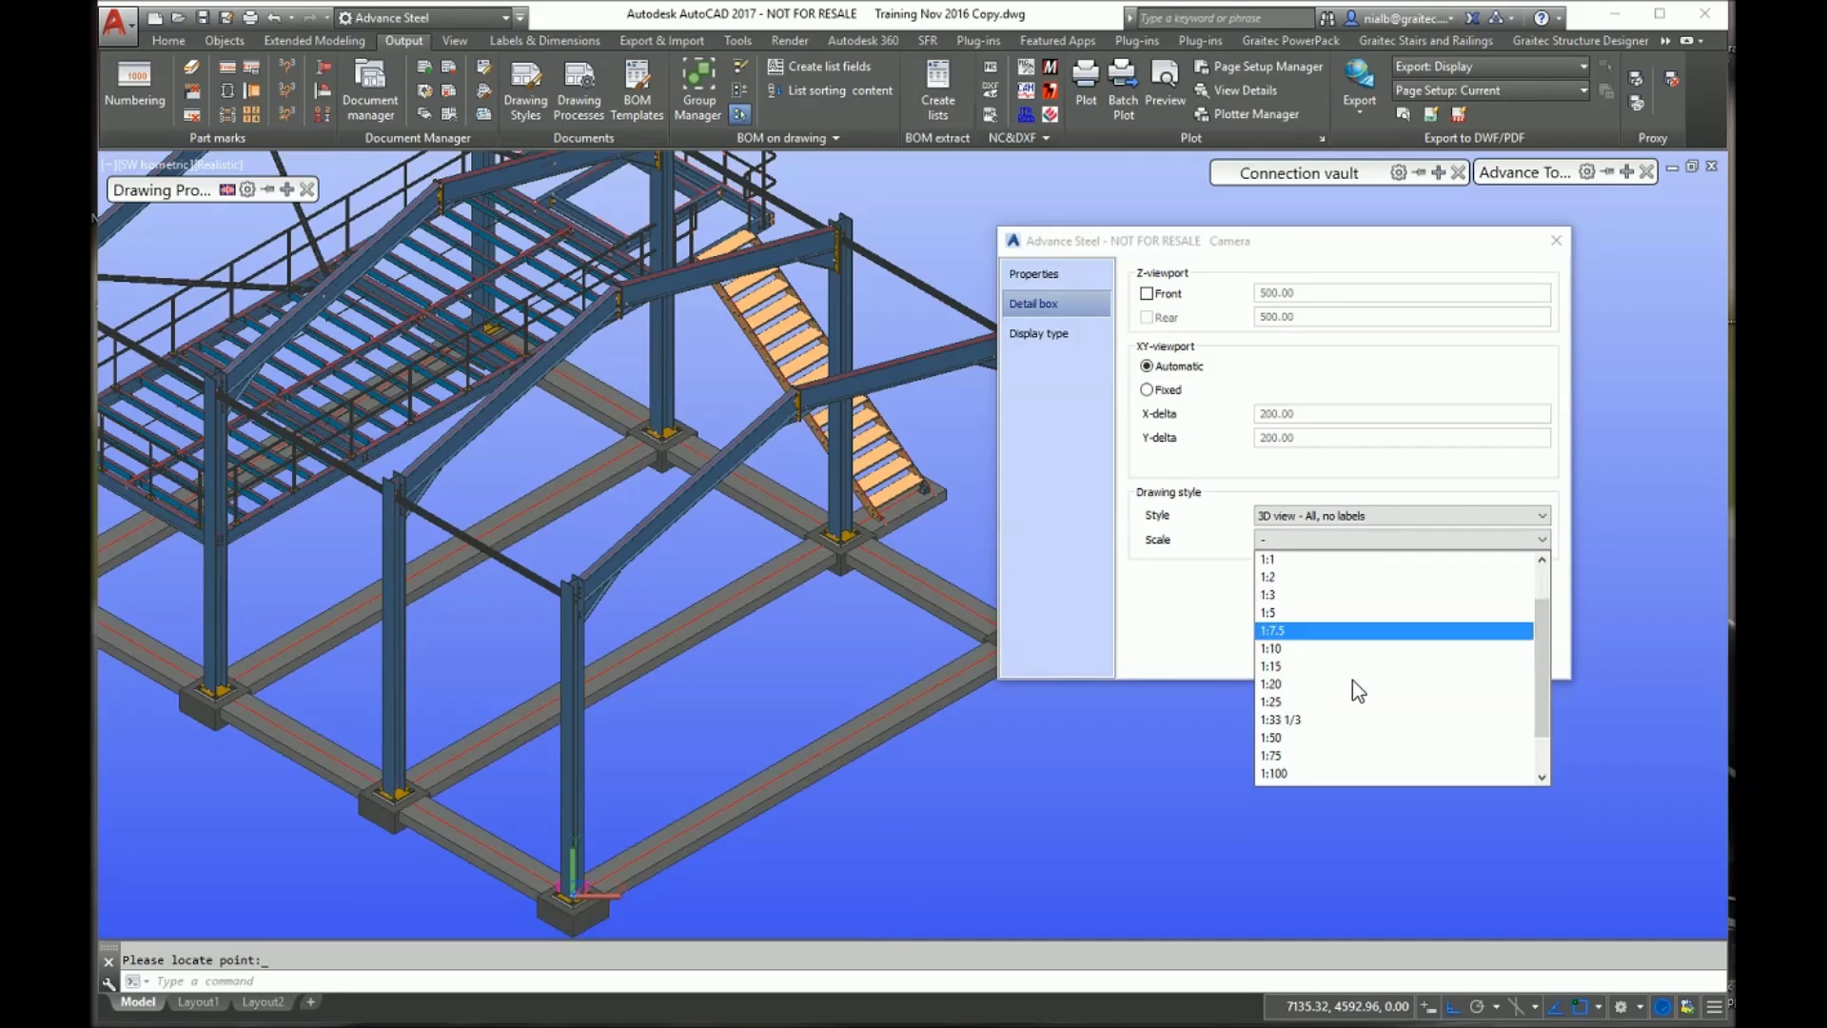
scroll(1352, 679, "down", 3)
left_click(1295, 681)
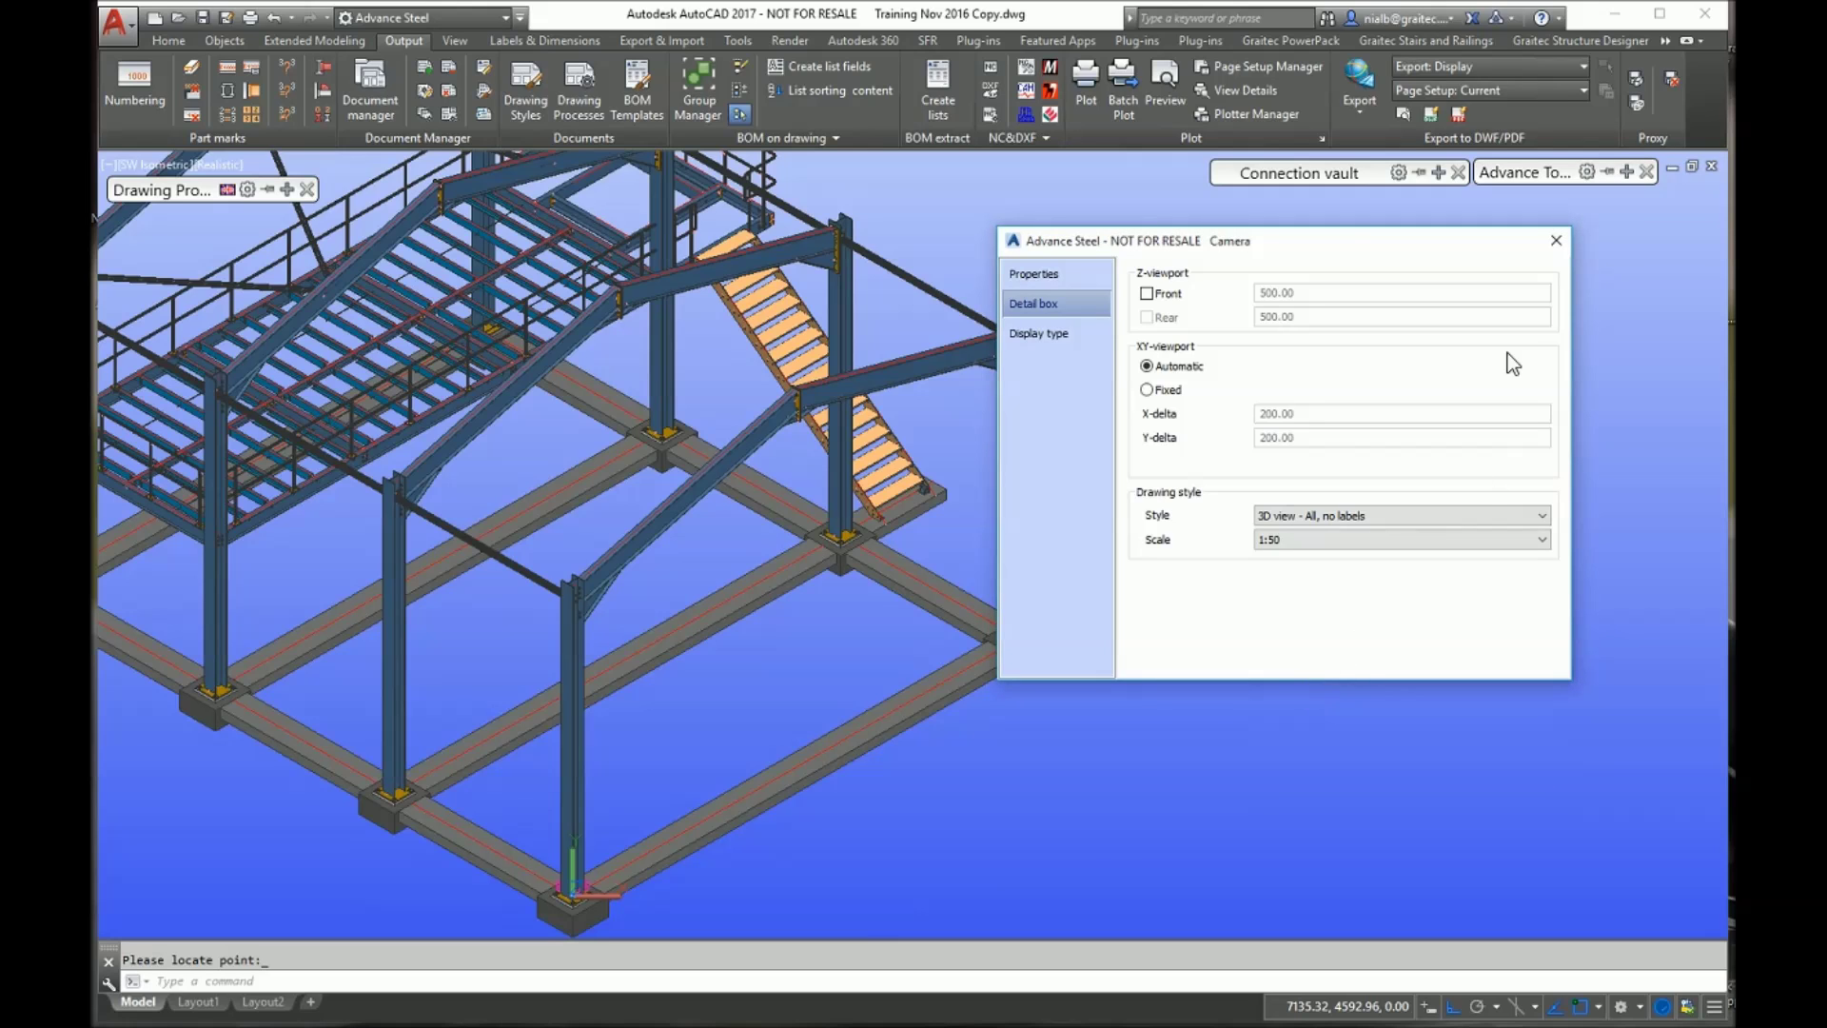
left_click(1556, 240)
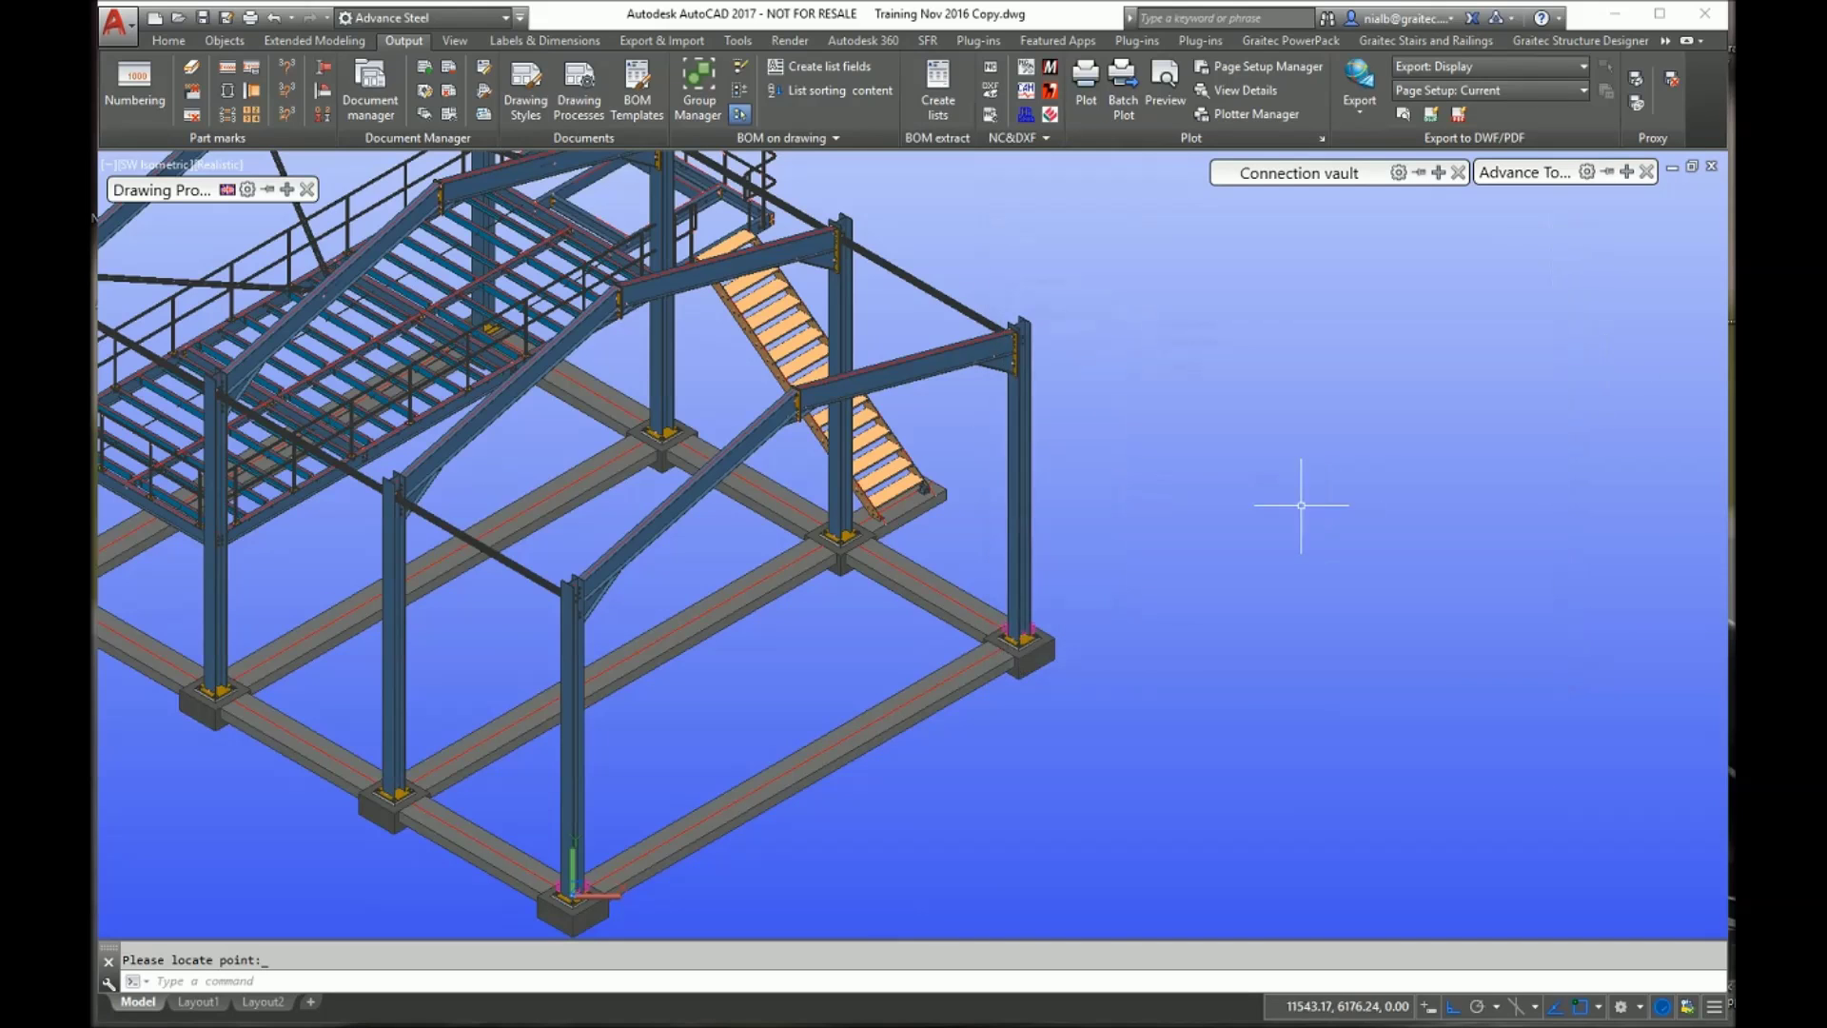
scroll(1079, 636, "up", 5)
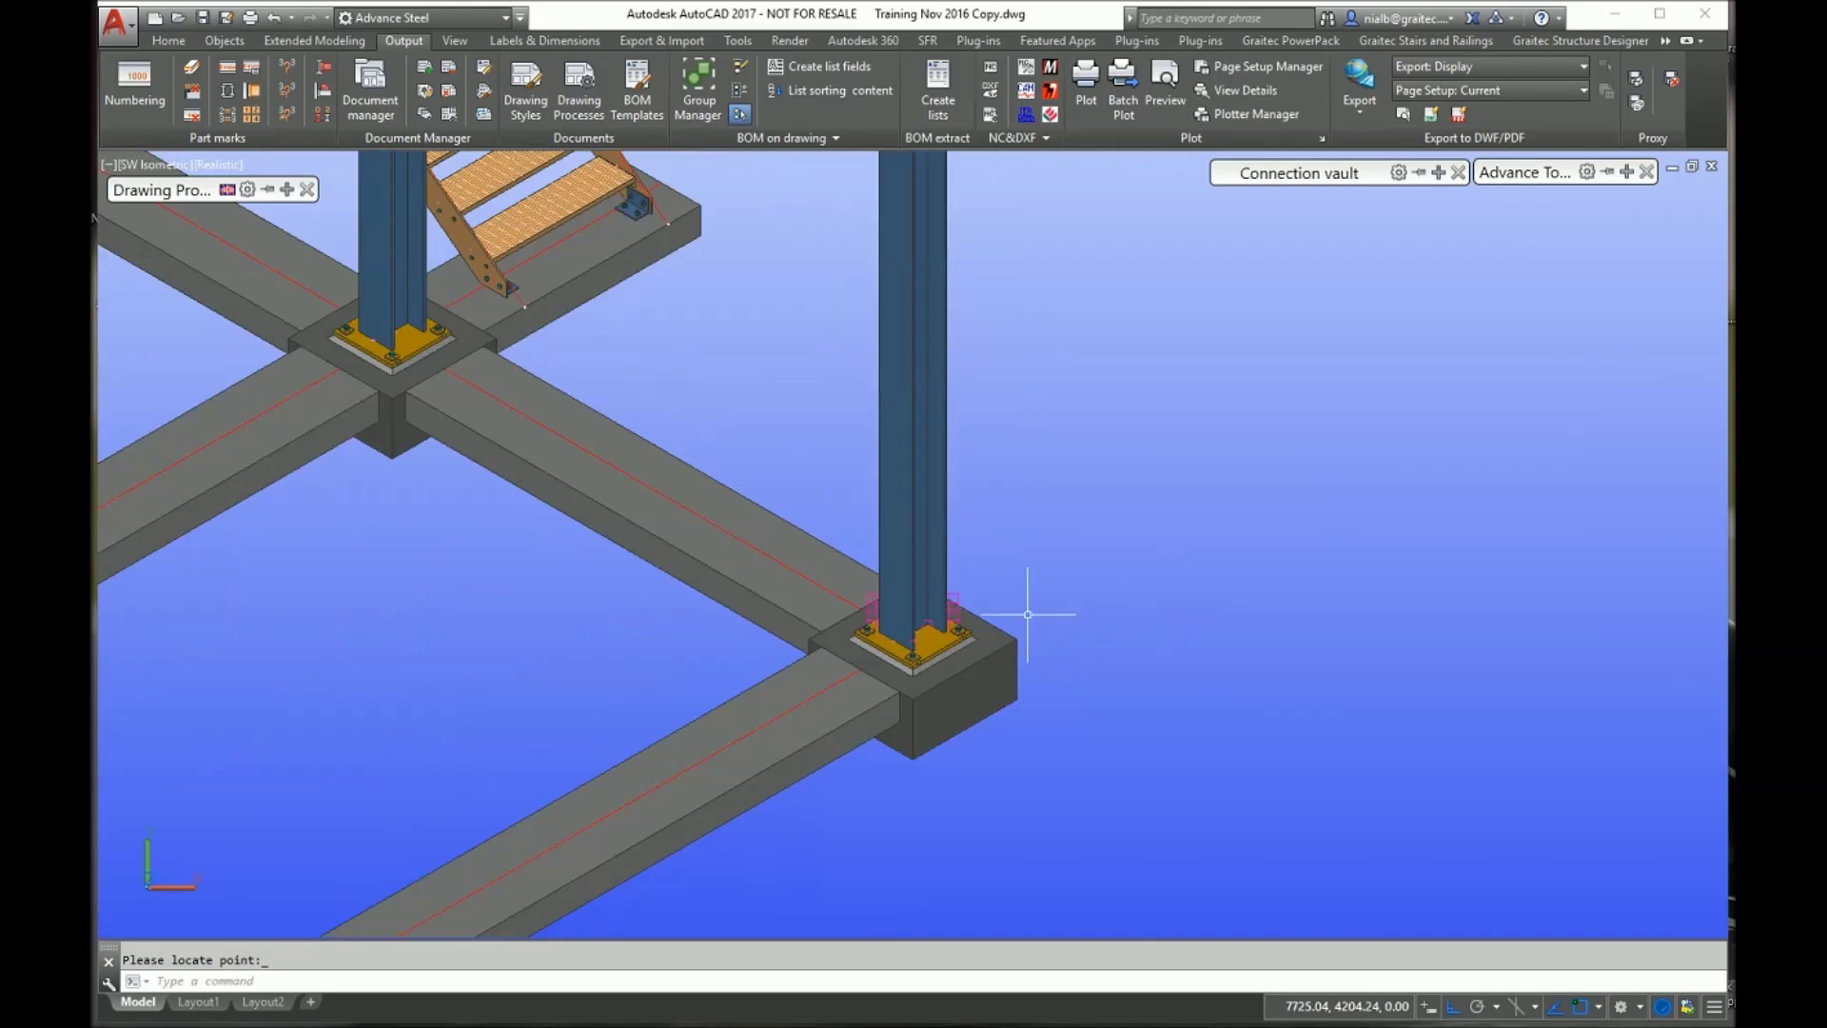
Place the camera at the column base and bring up the camera drawing processes.
left_click(942, 597)
scroll(999, 428, "down", 3)
left_click(228, 189)
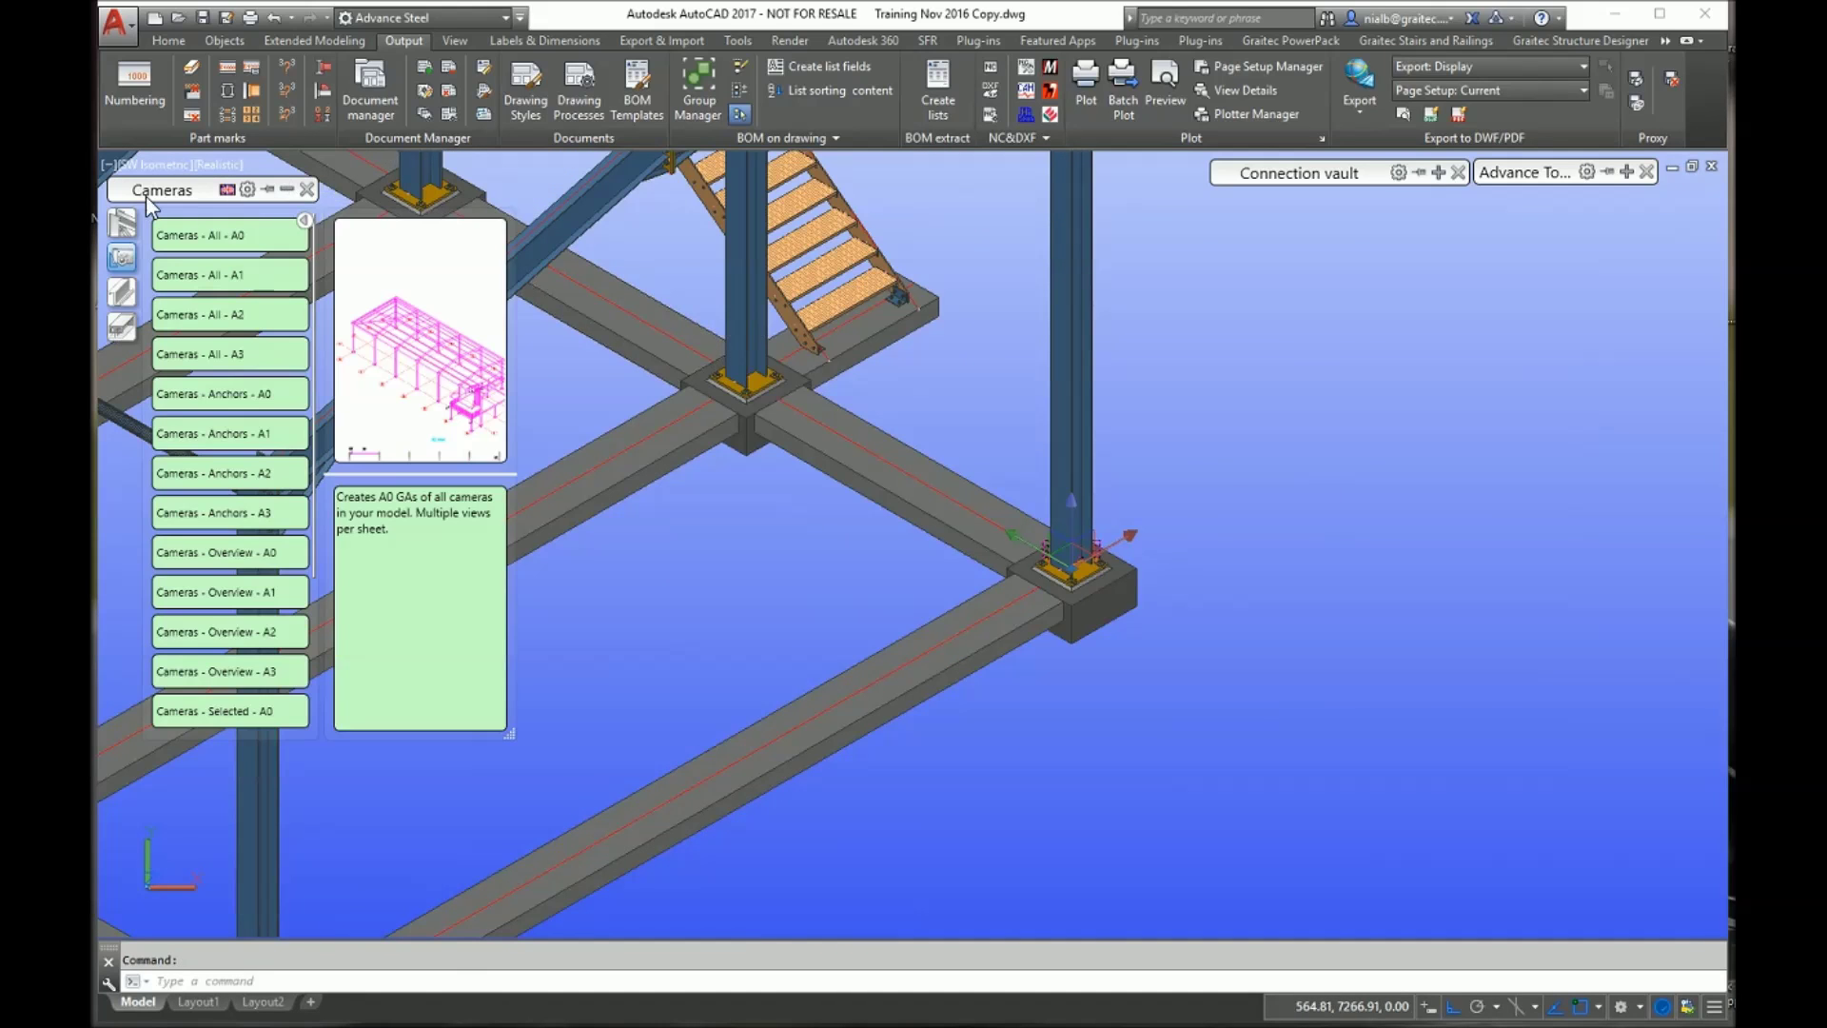
left_click(229, 187)
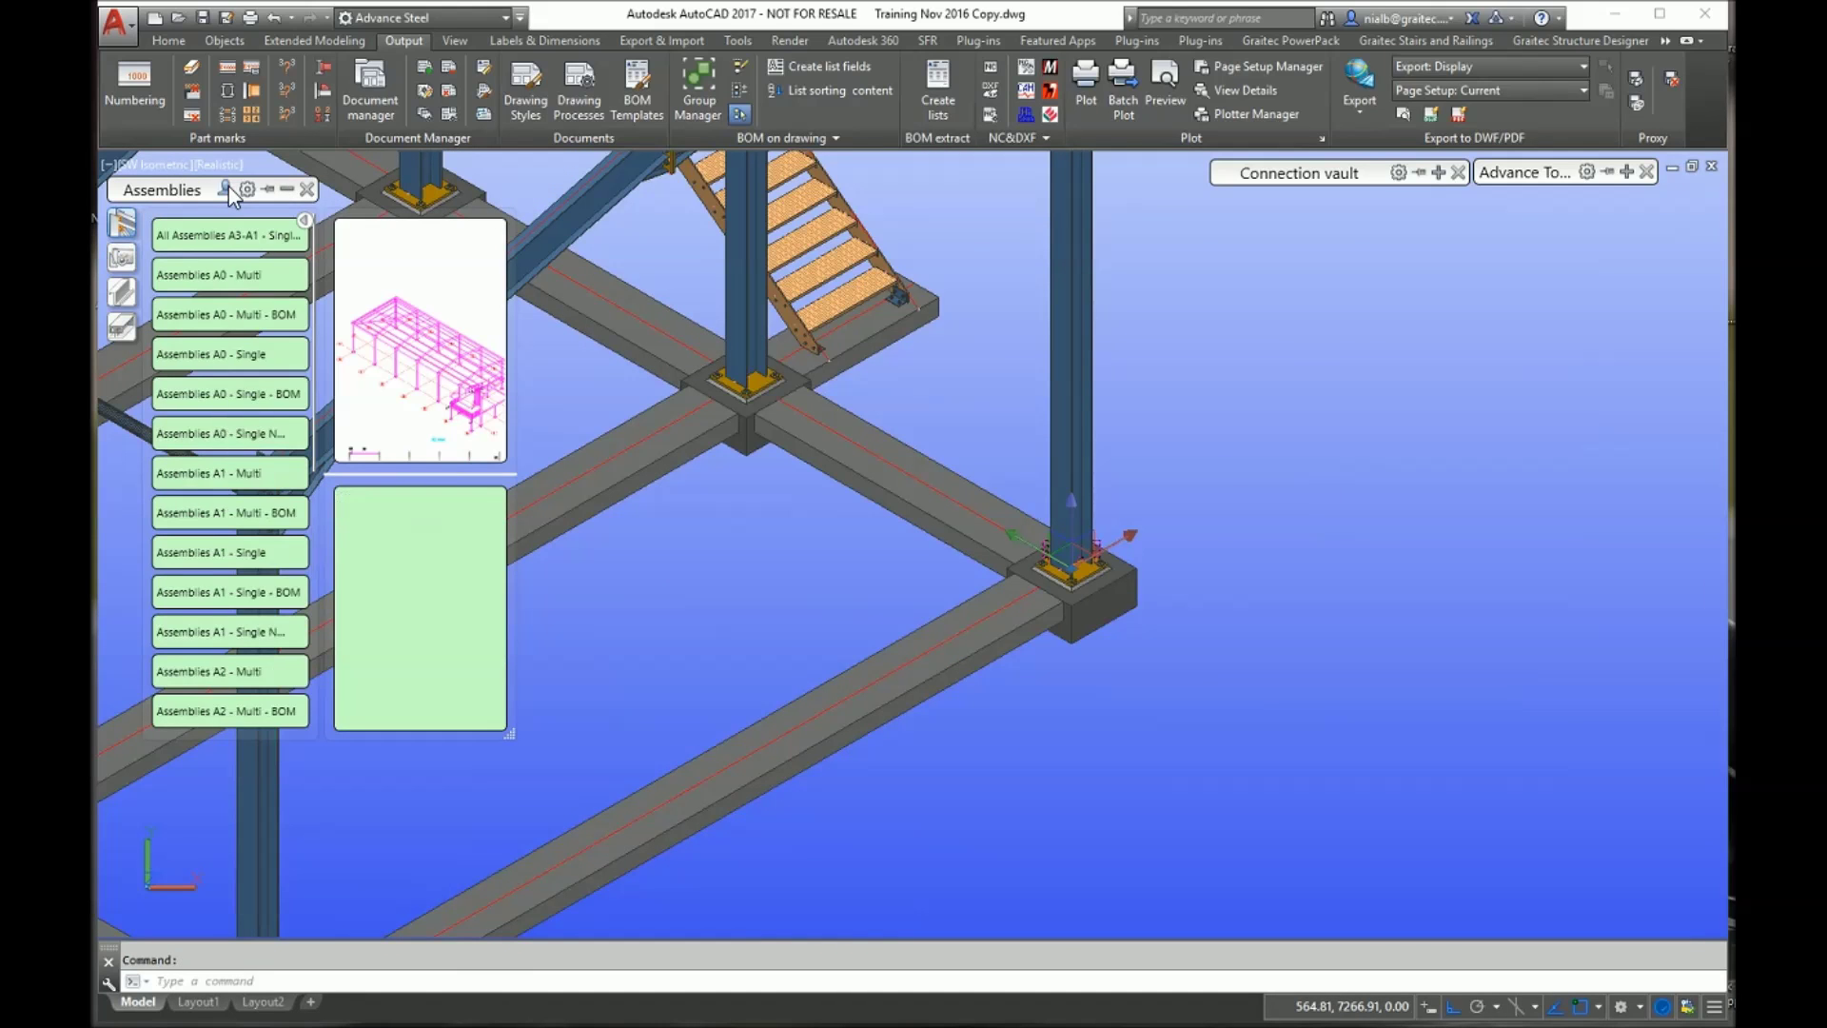
left_click(123, 257)
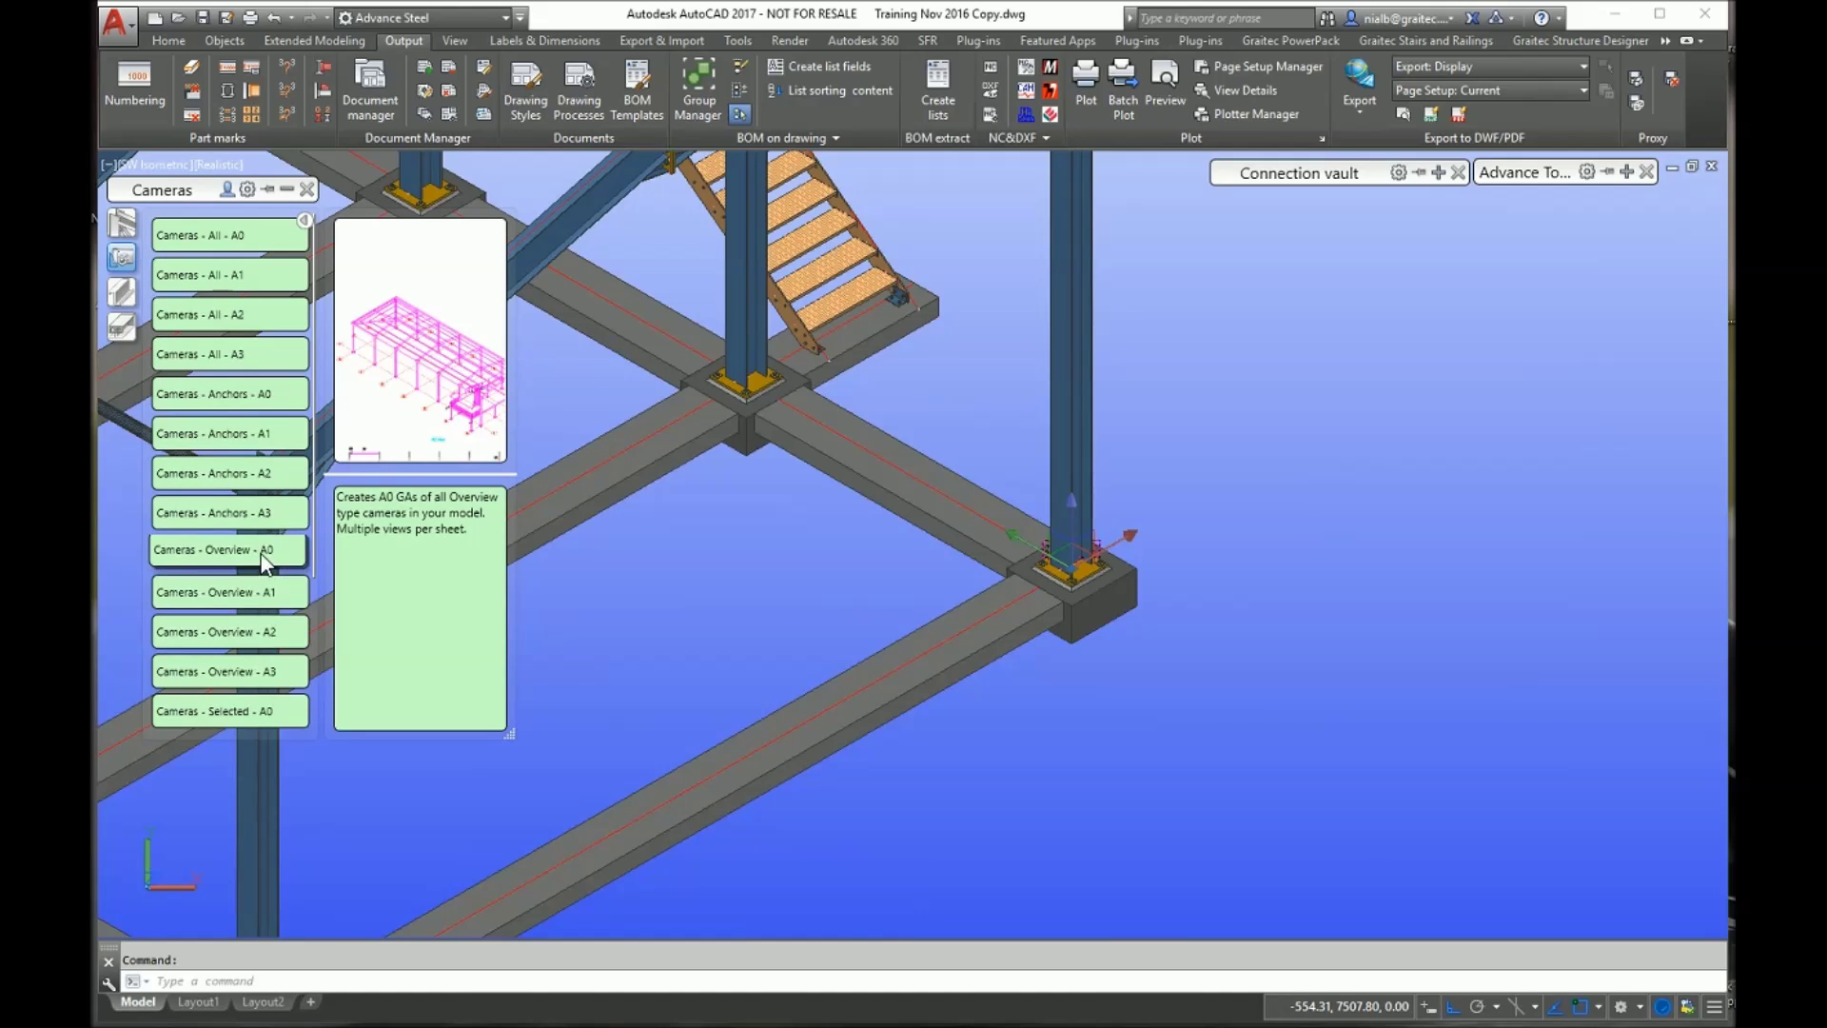
scroll(221, 491, "down", 3)
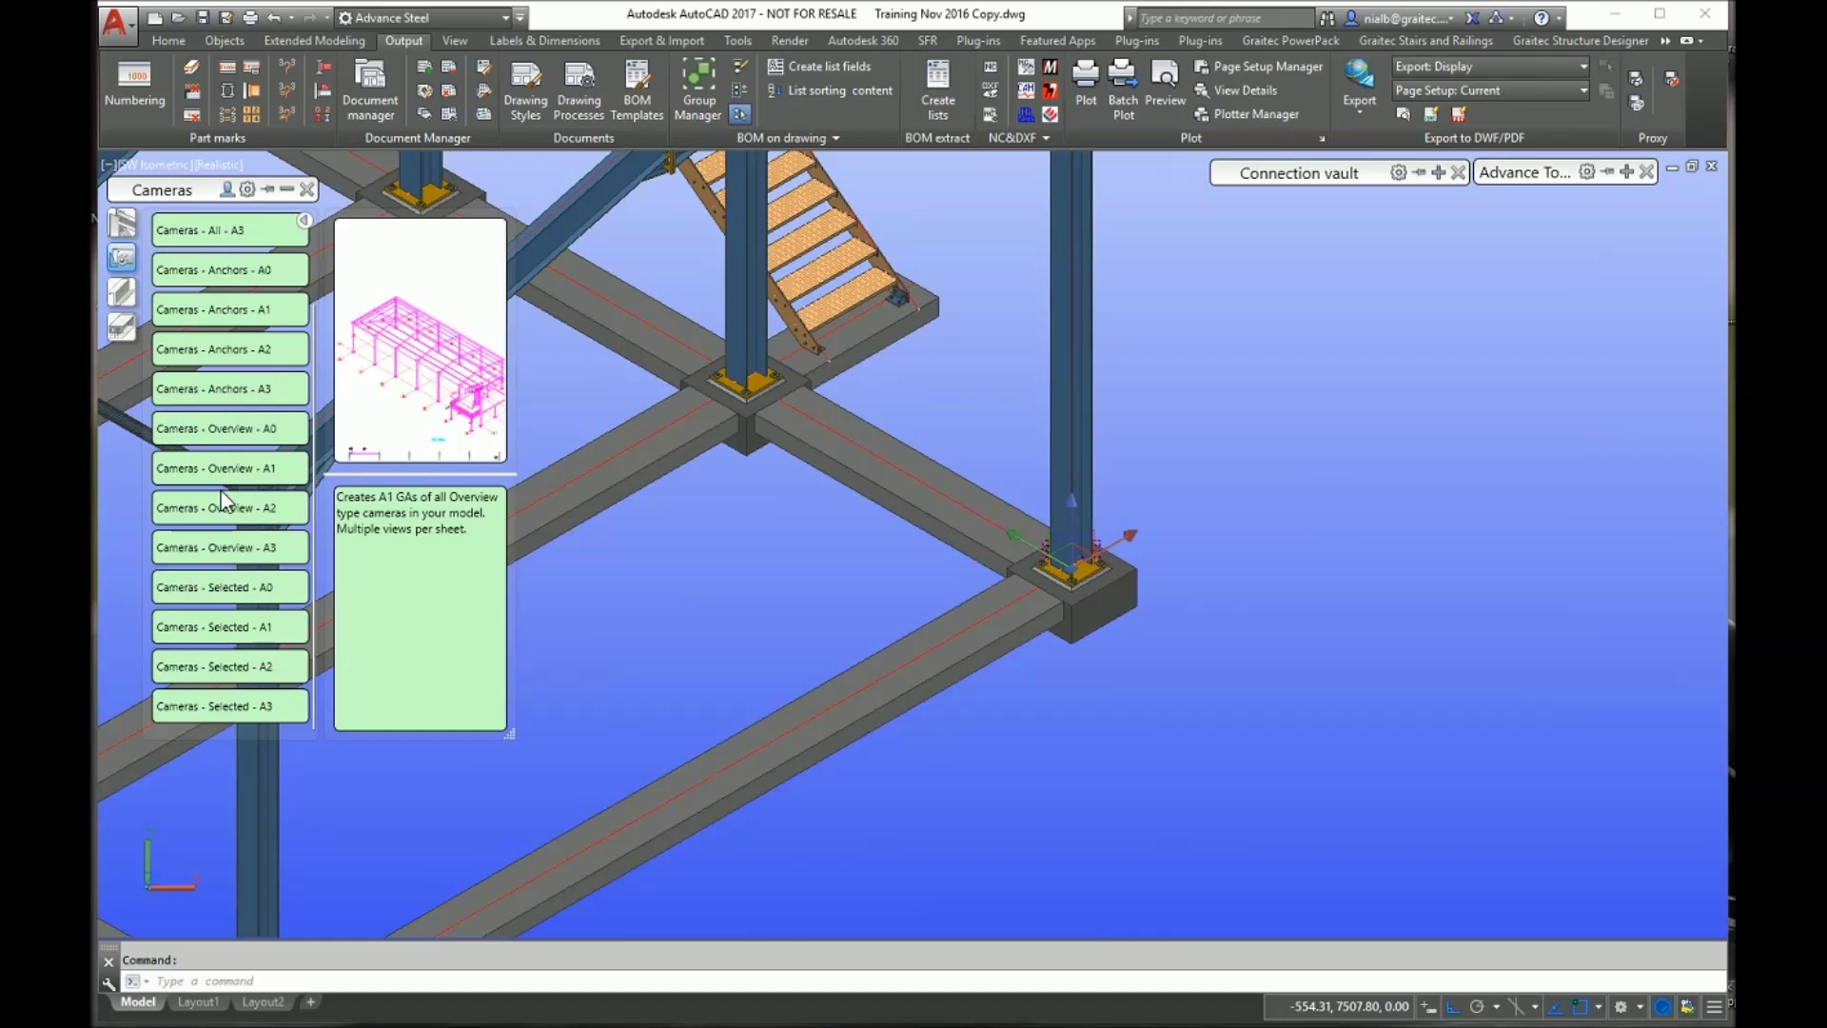
Run the Cameras - Selected - A2 process to generate the general arrangement drawing.
left_click(235, 662)
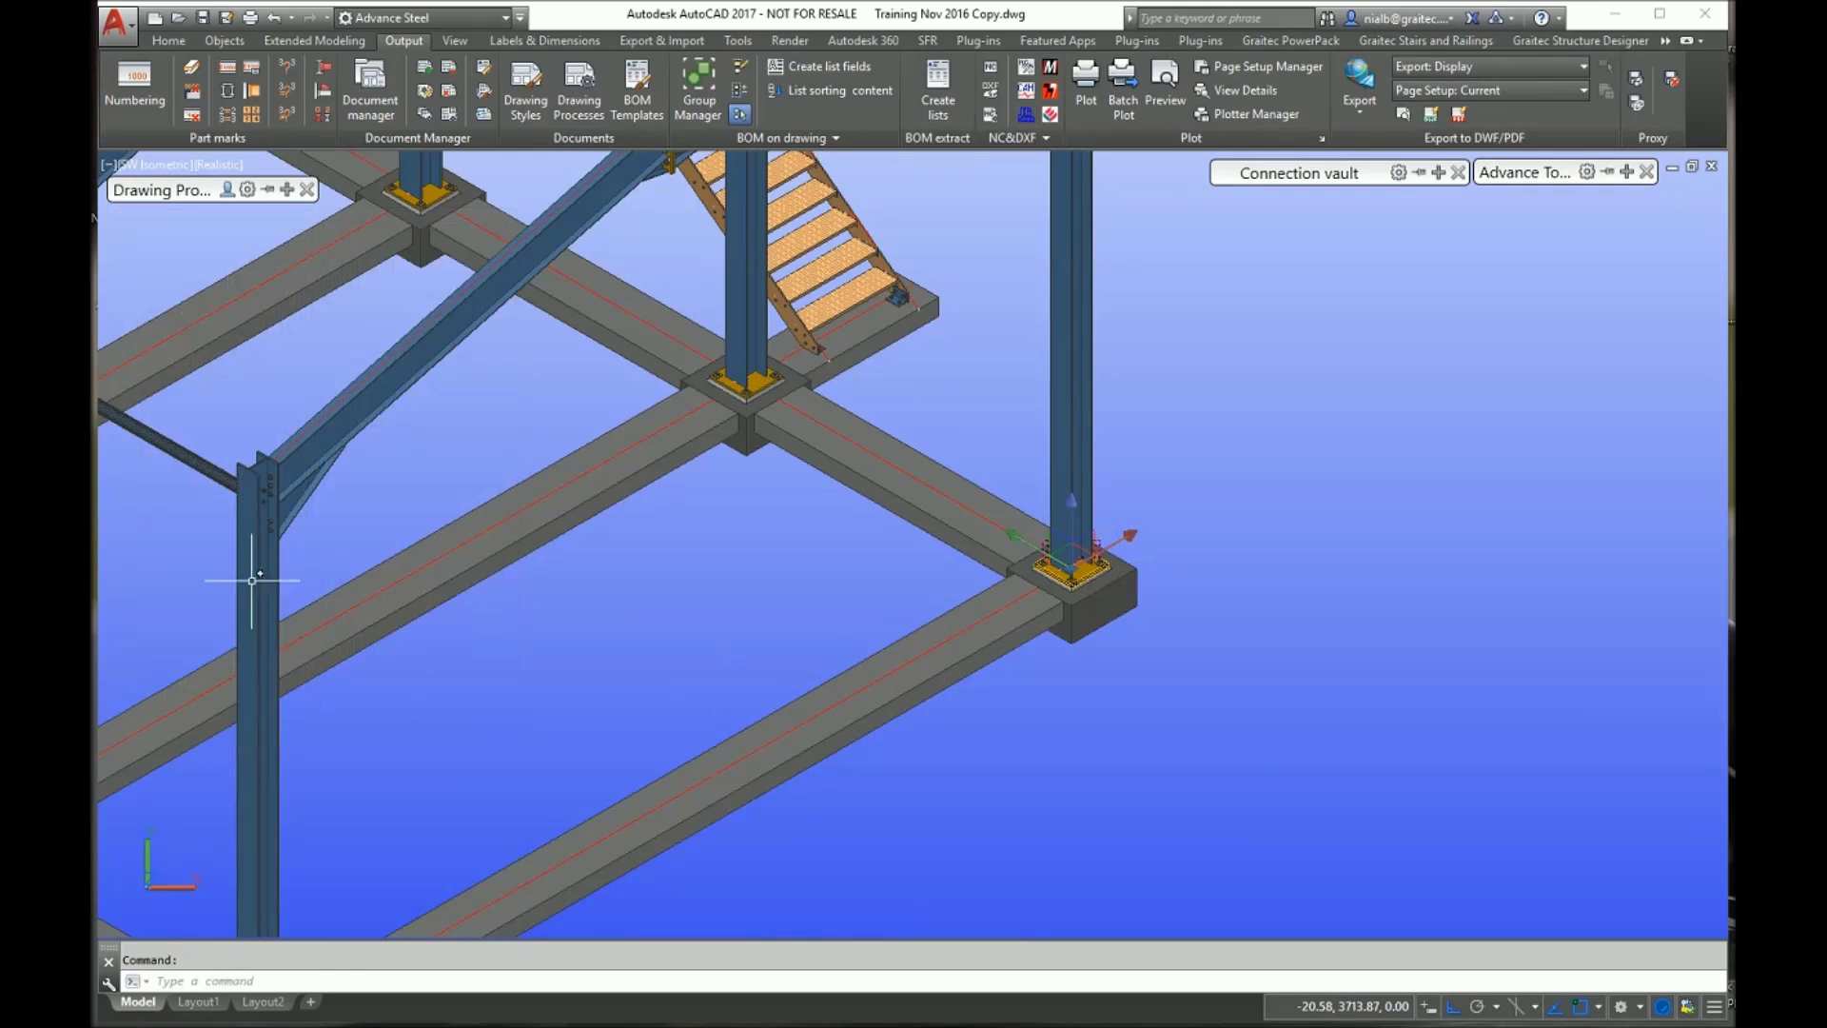
left_click(235, 664)
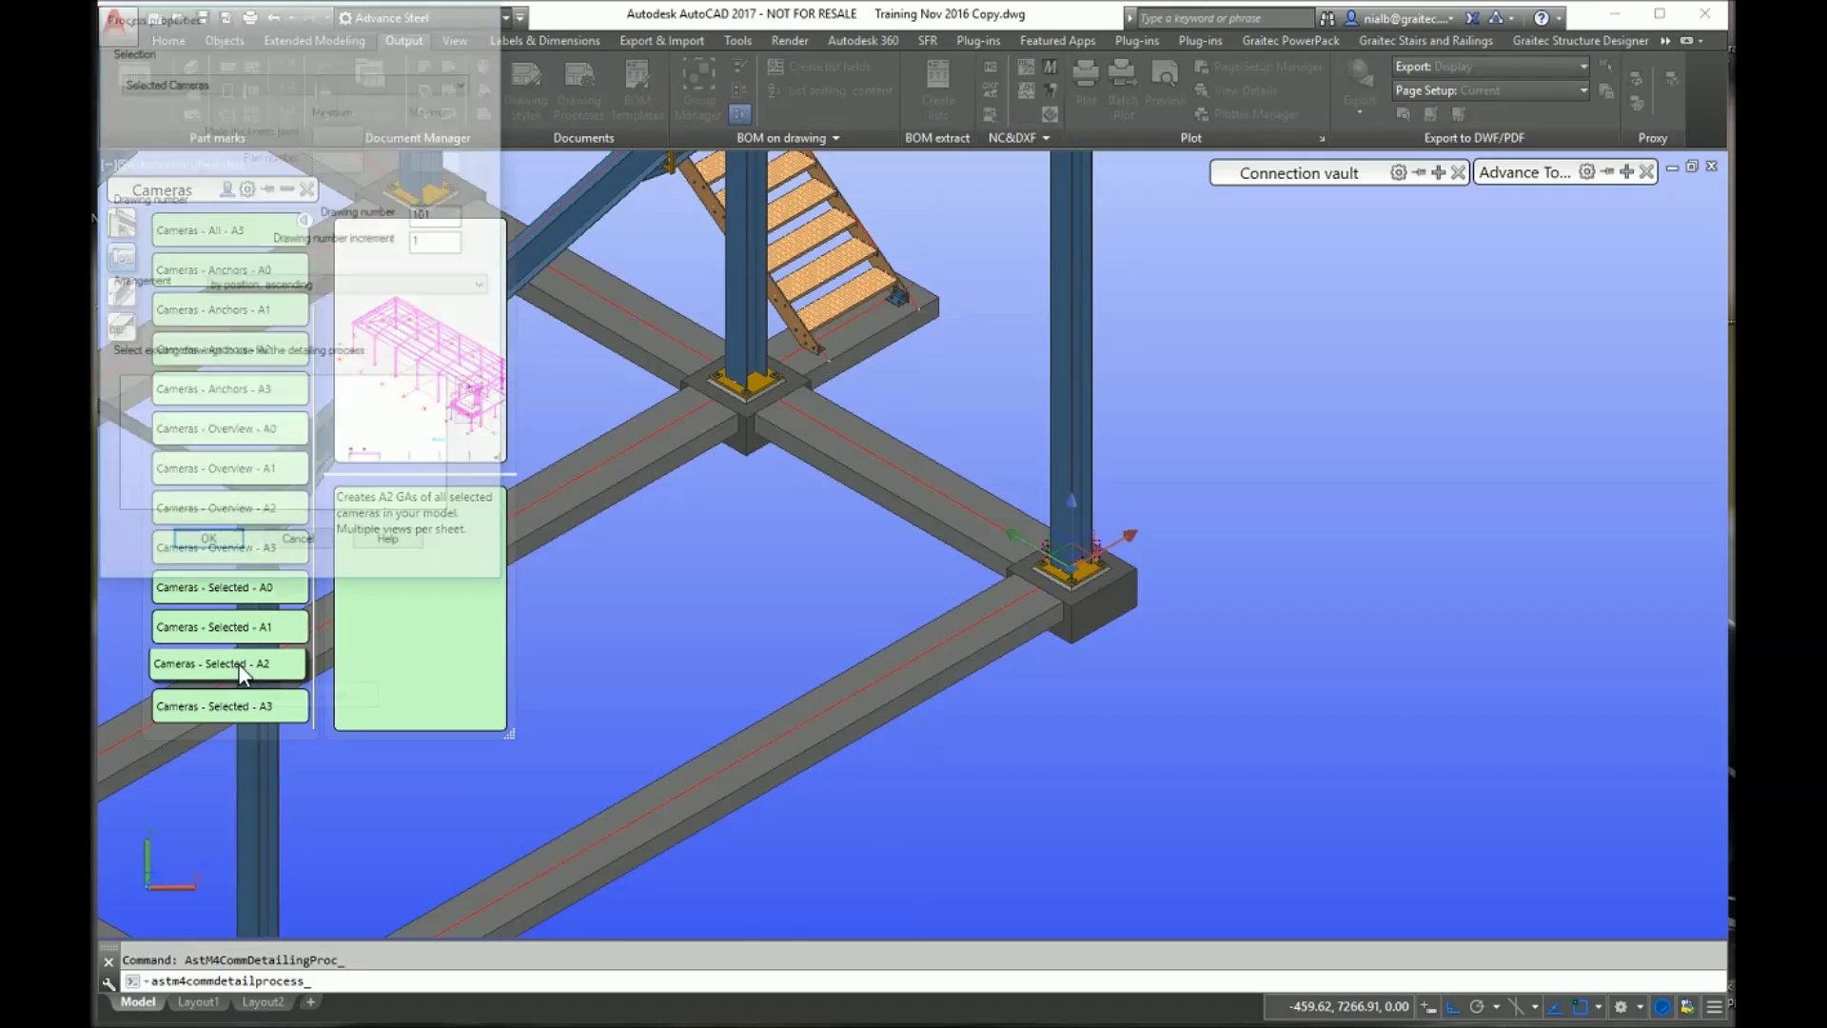
left_click(207, 545)
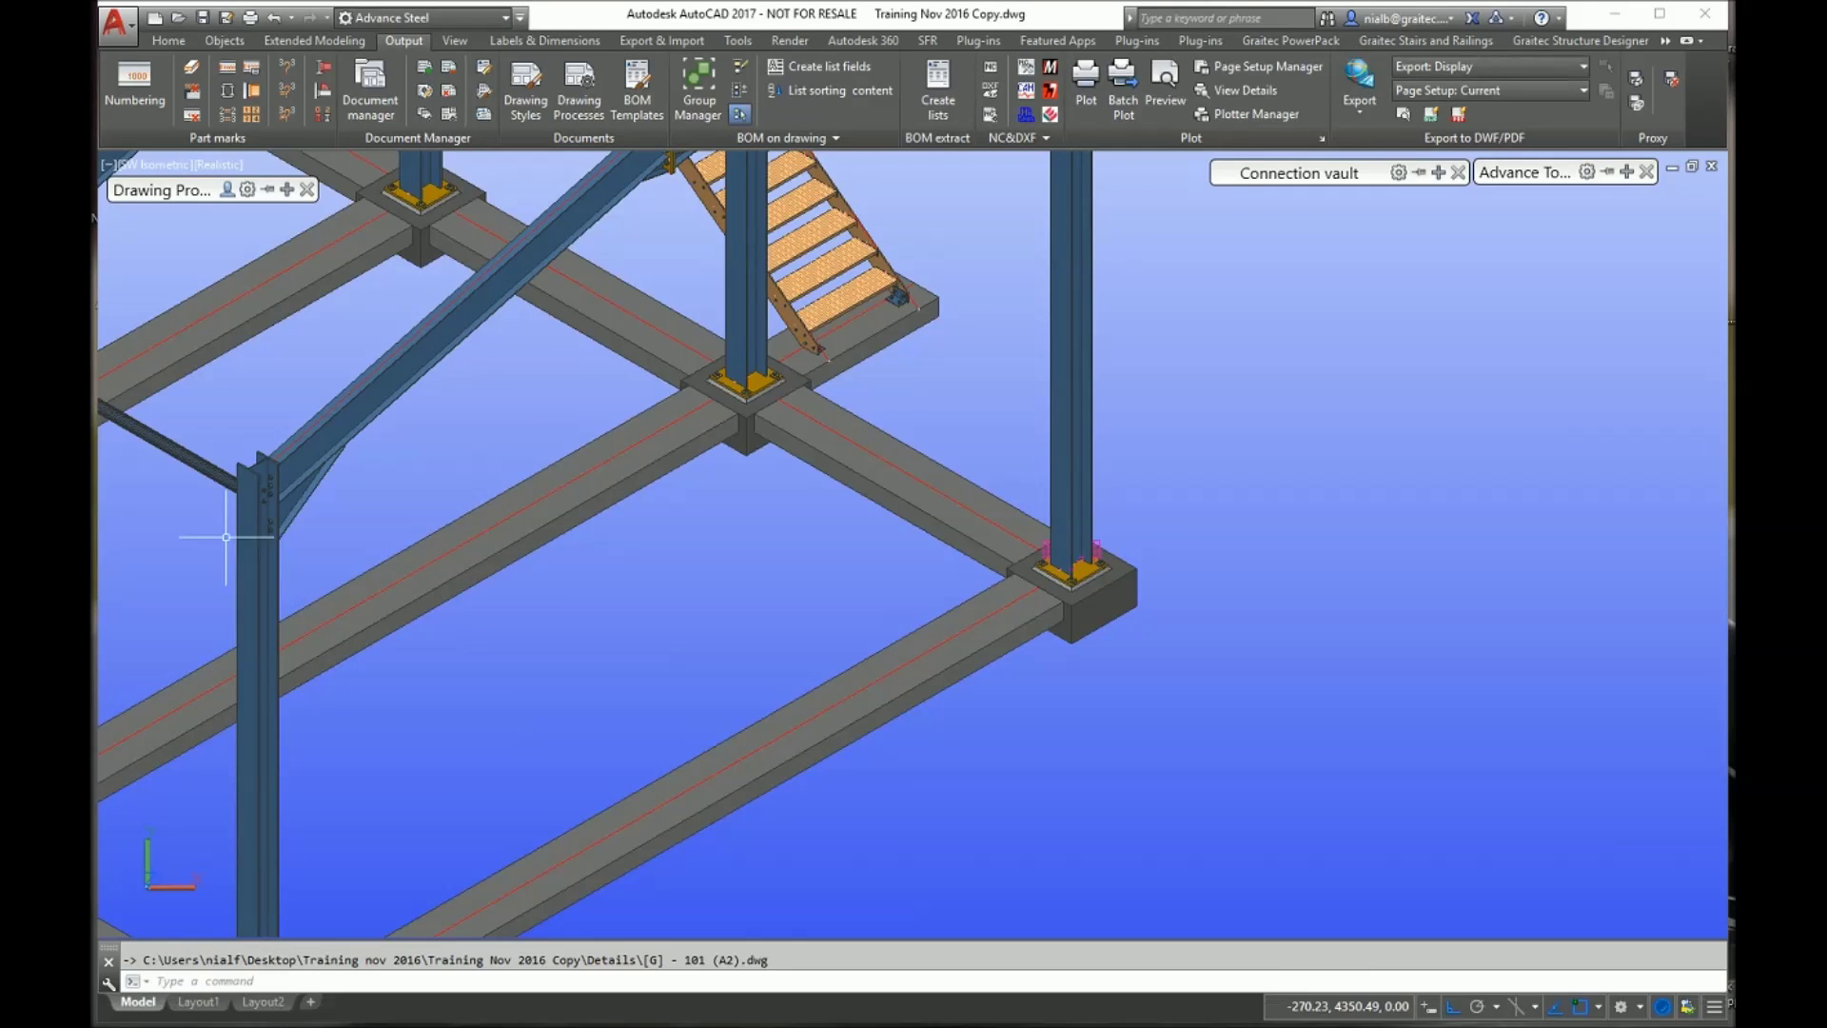
Open the generated drawing [G] - 101 (A2).dwg from Document Manager.
left_click(379, 71)
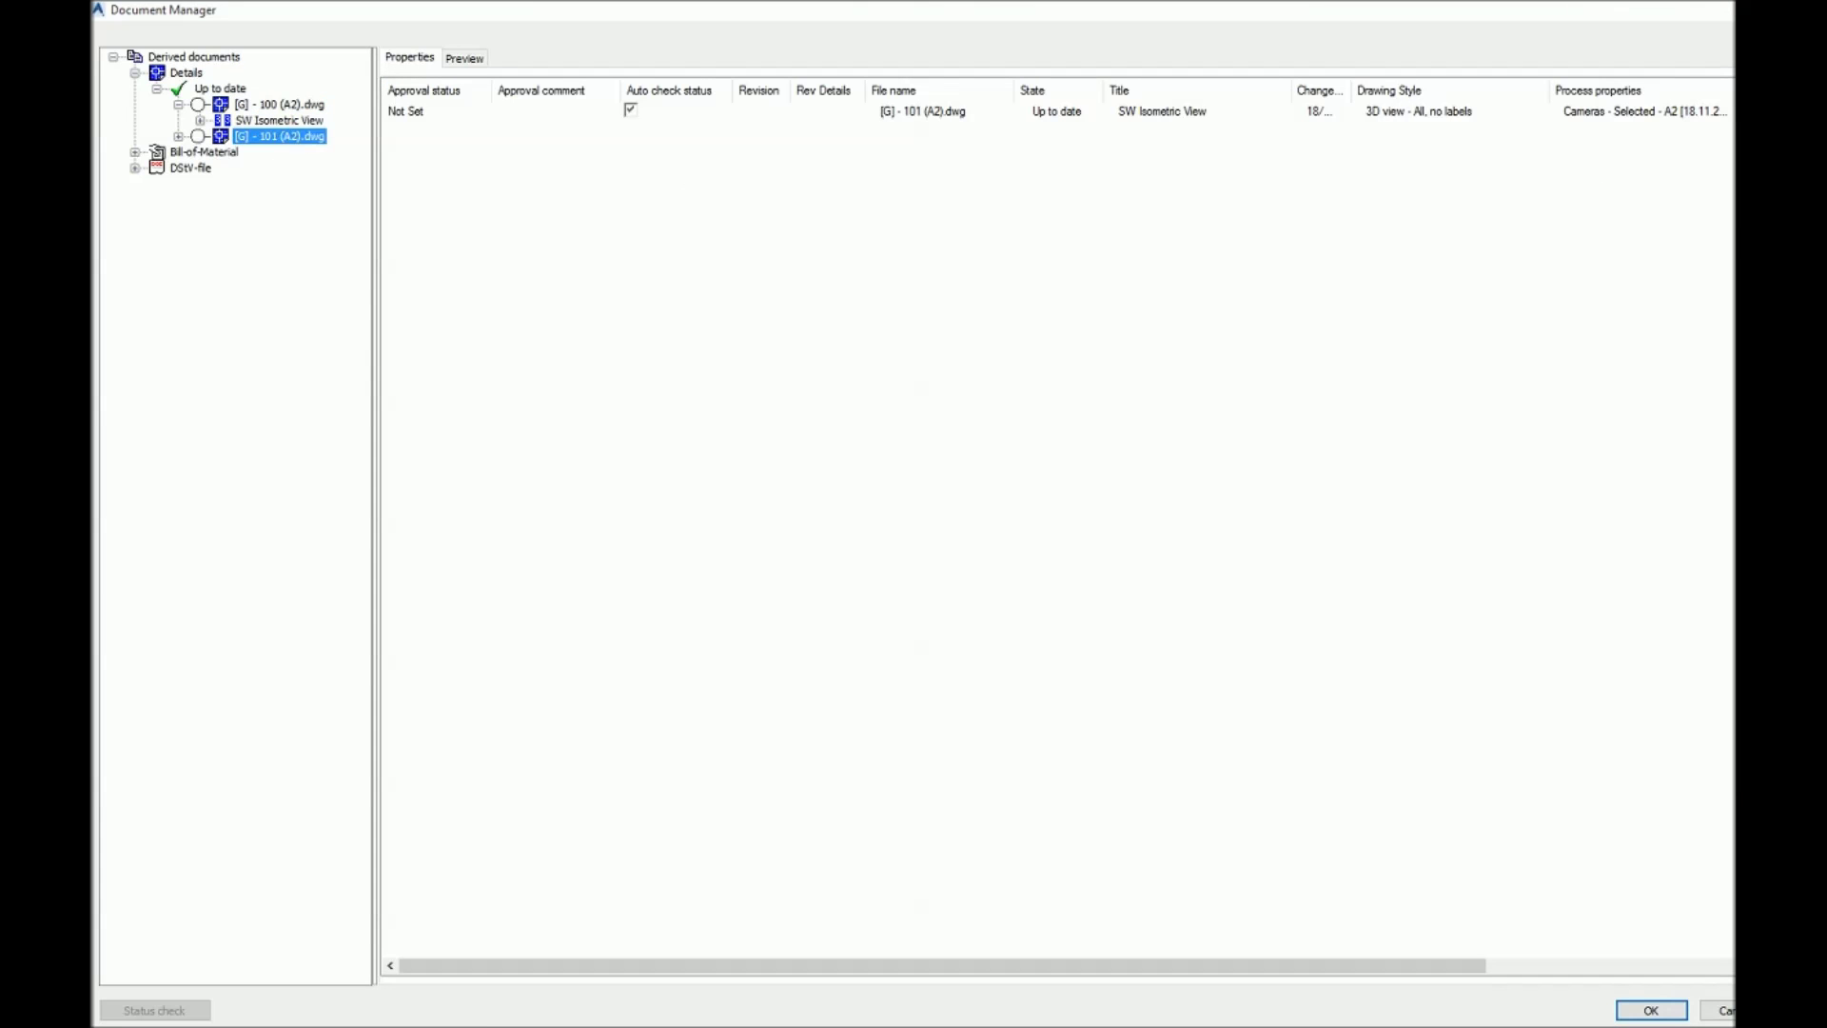
double_click(279, 136)
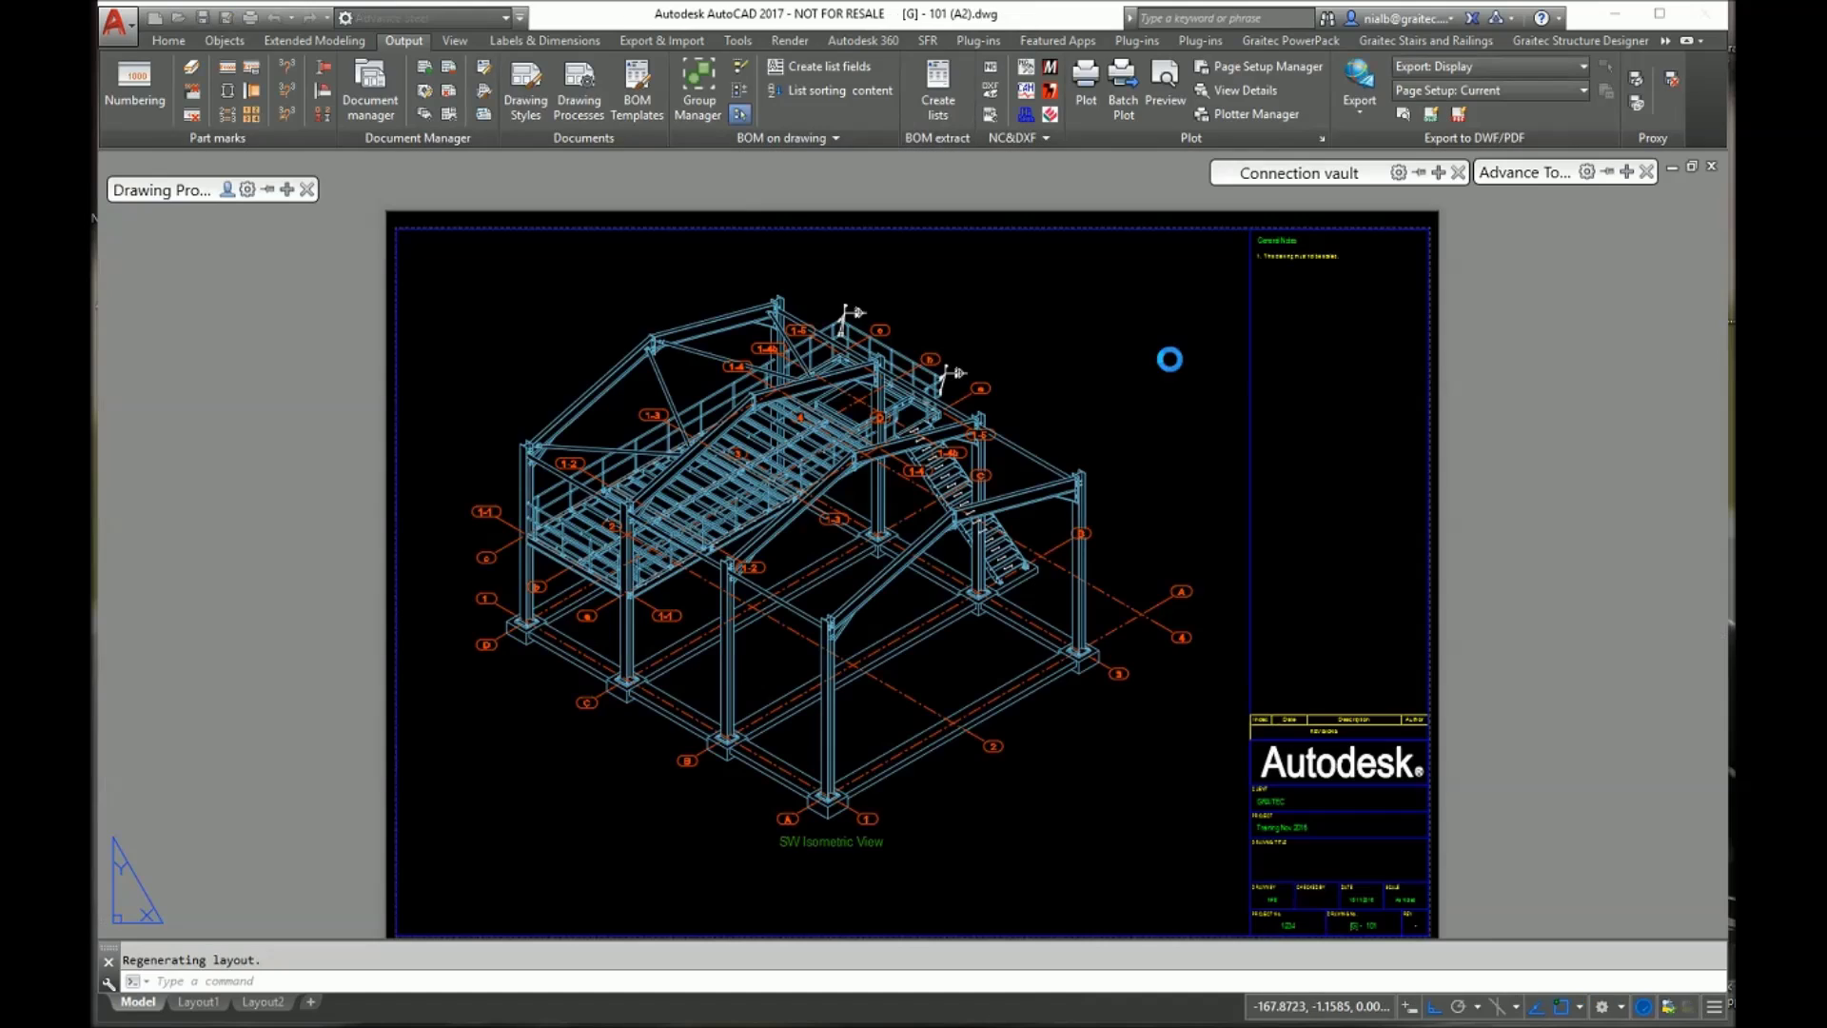
scroll(1091, 468, "up", 4)
scroll(1092, 428, "up", 3)
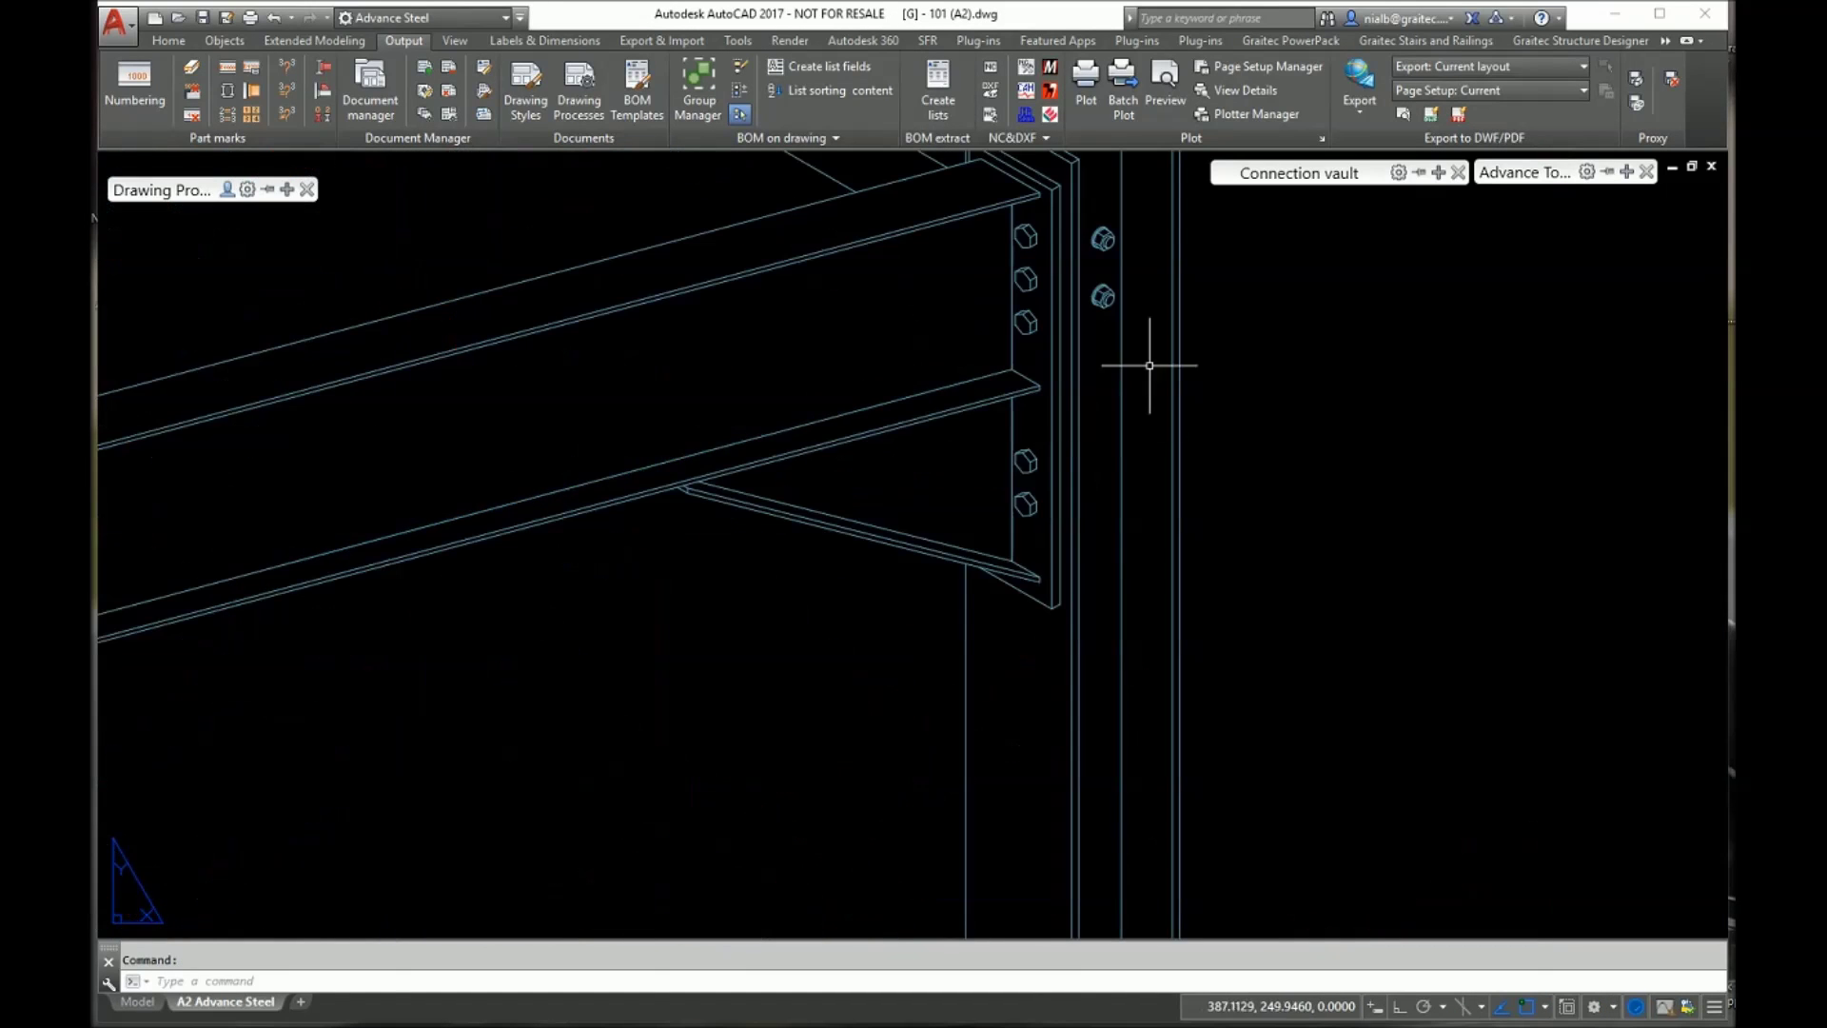
scroll(1057, 443, "up", 2)
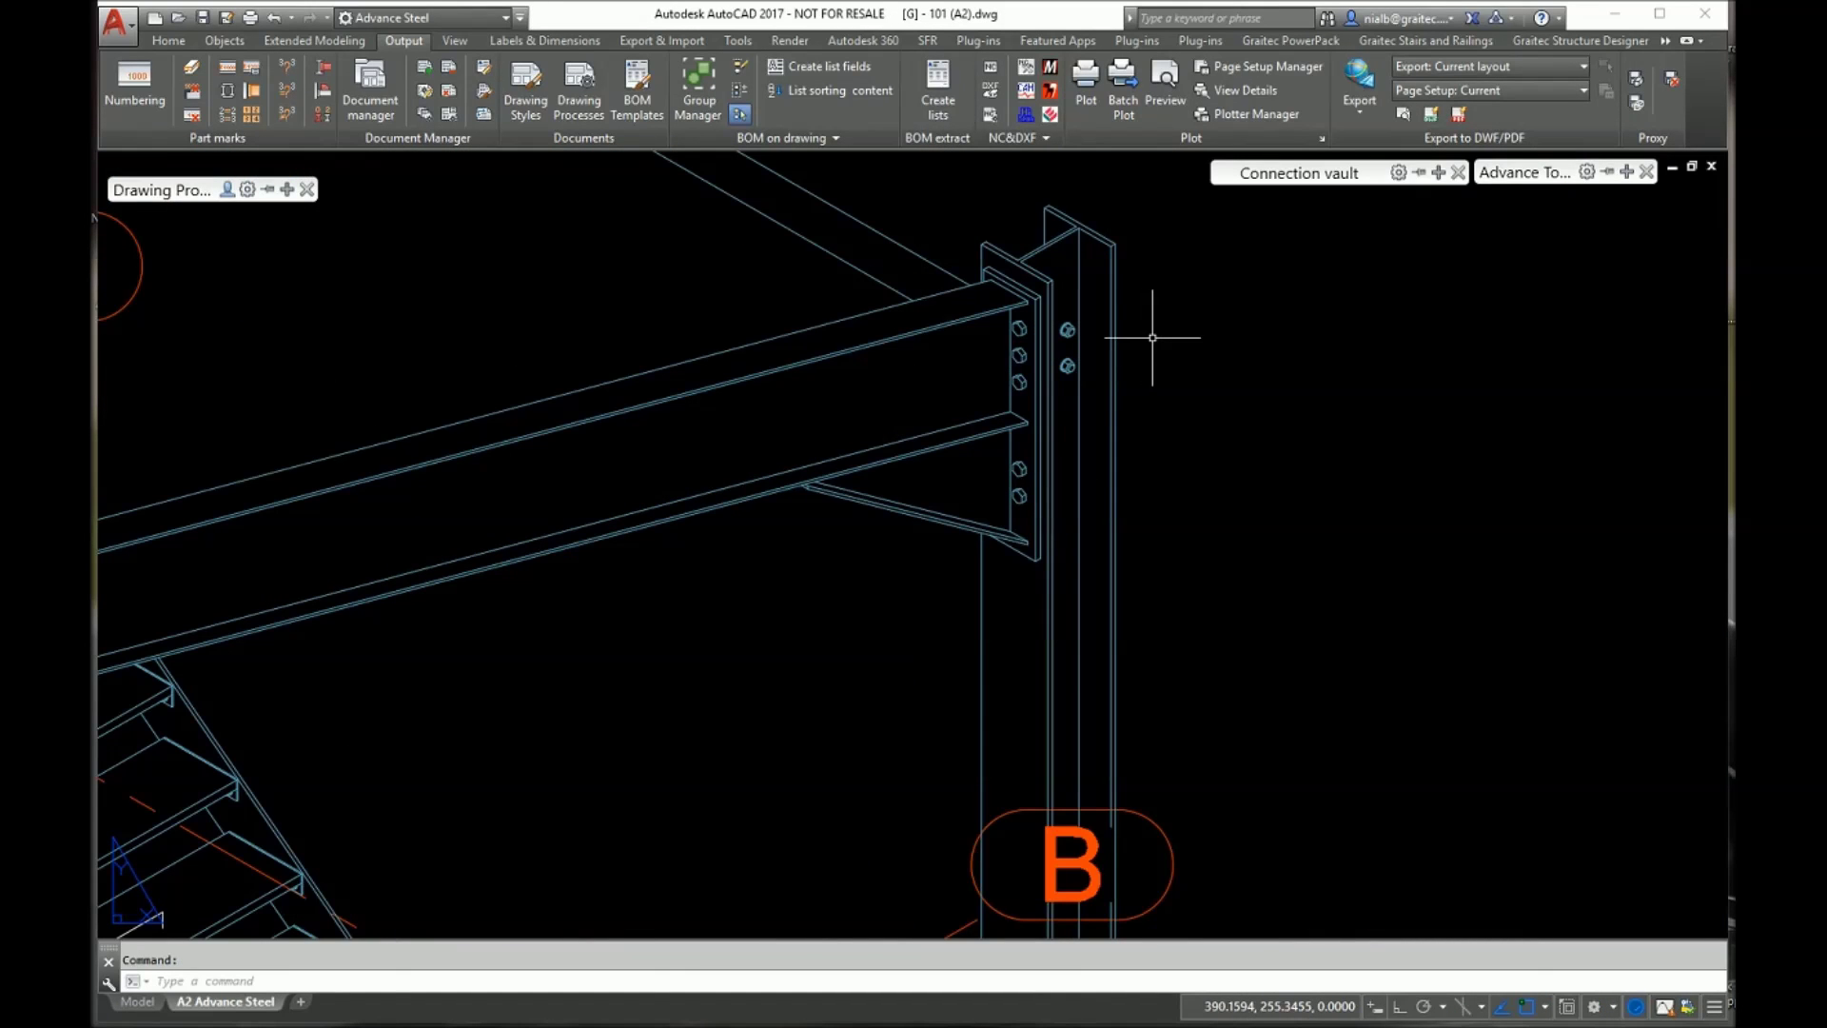